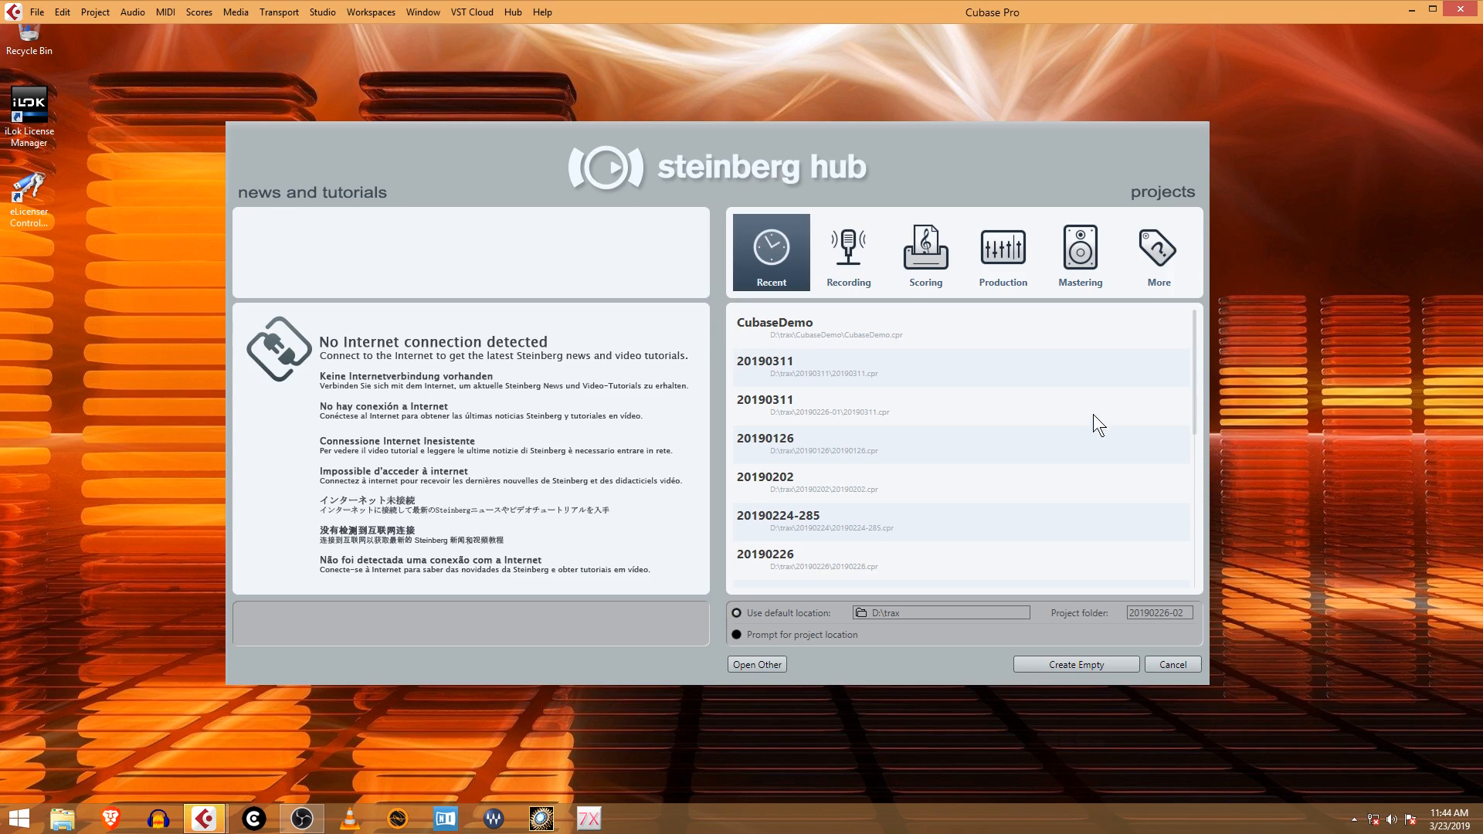
# Open the recent project CubaseDemo and focus the arrangement on the drum parts at bar 9.
pyautogui.doubleClick(850, 324)
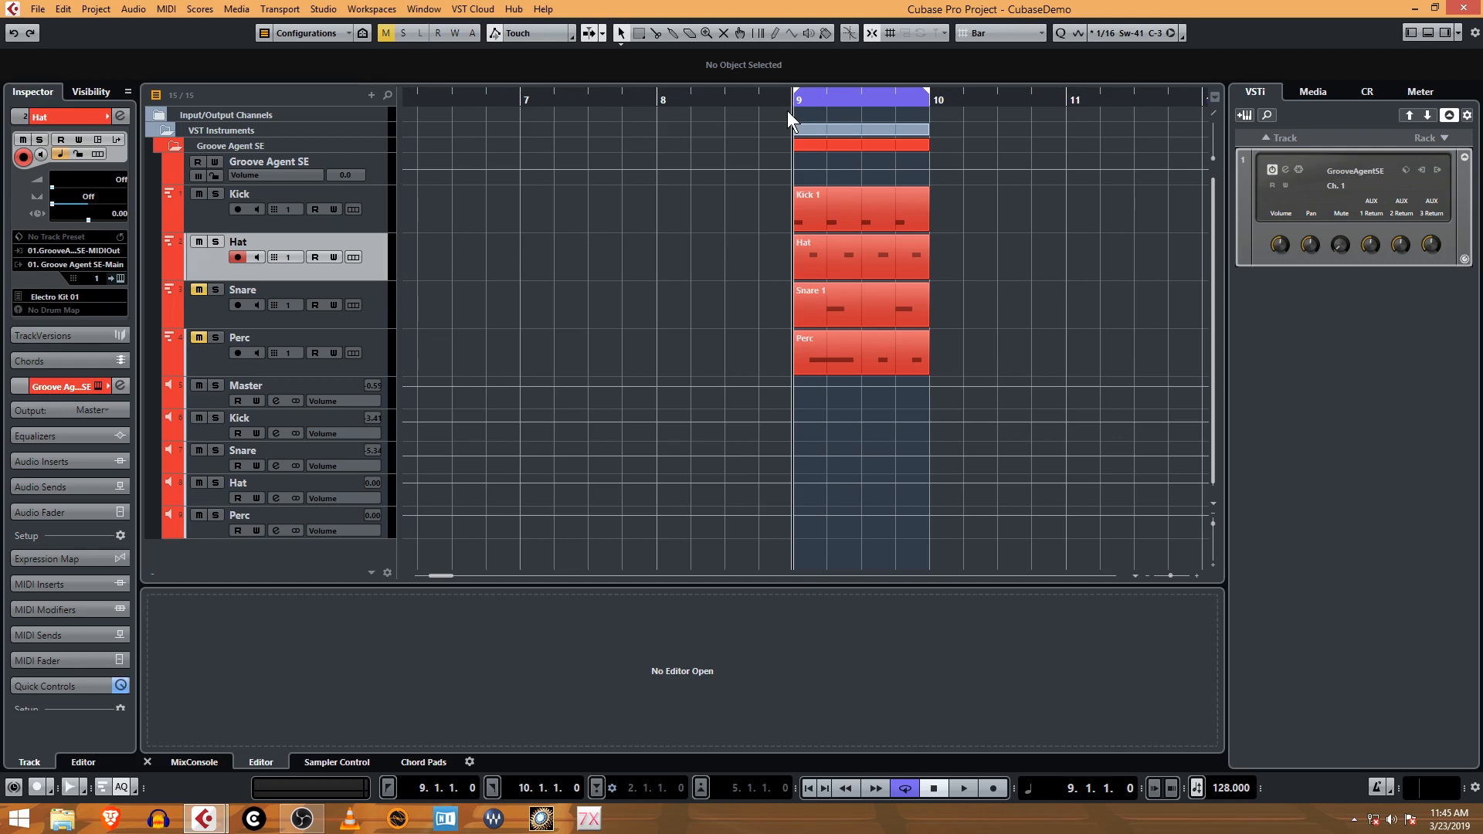
pyautogui.click(791, 94)
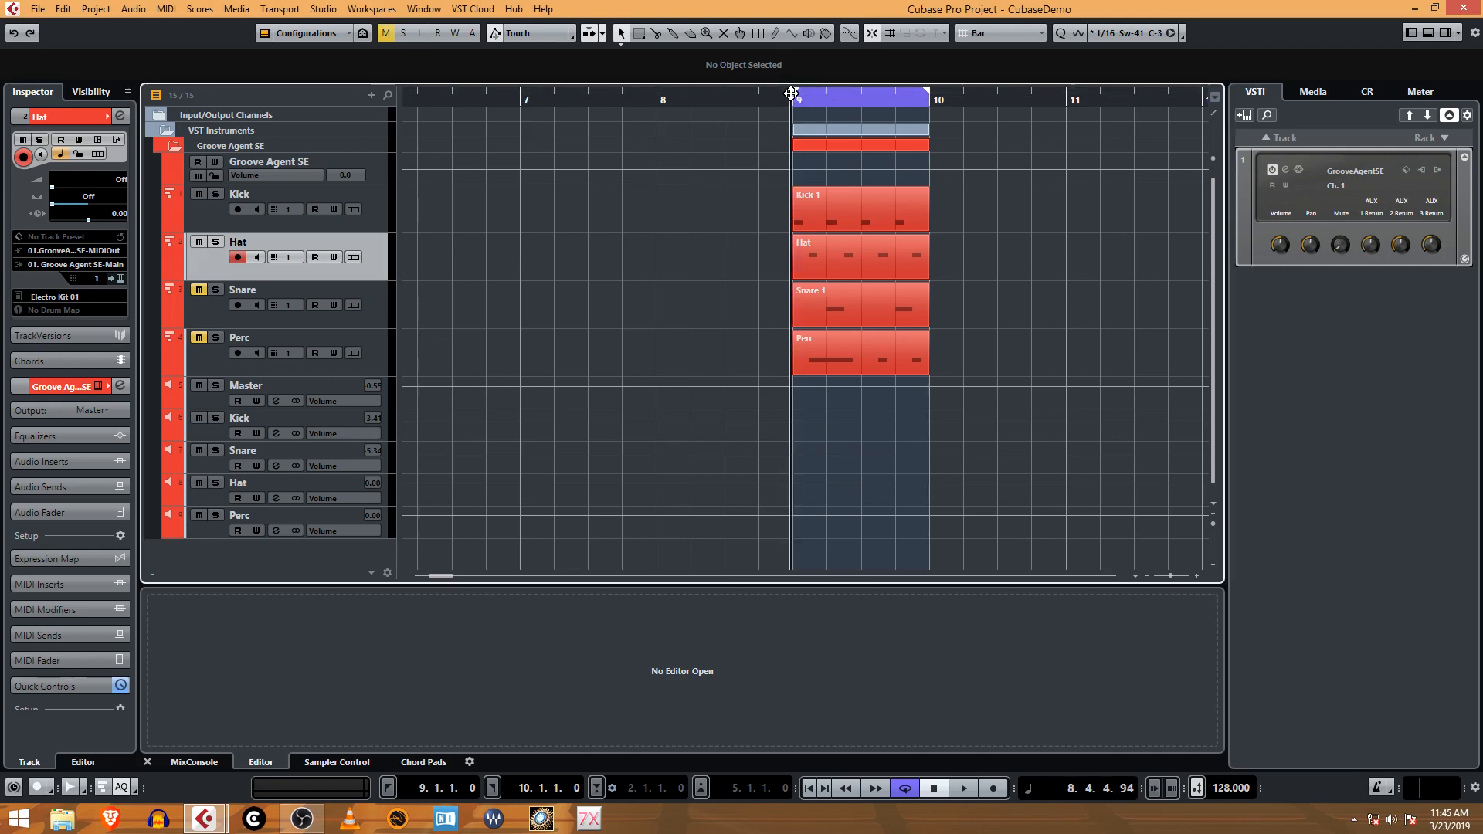
pyautogui.moveTo(791, 93); pyautogui.dragTo(790, 64)
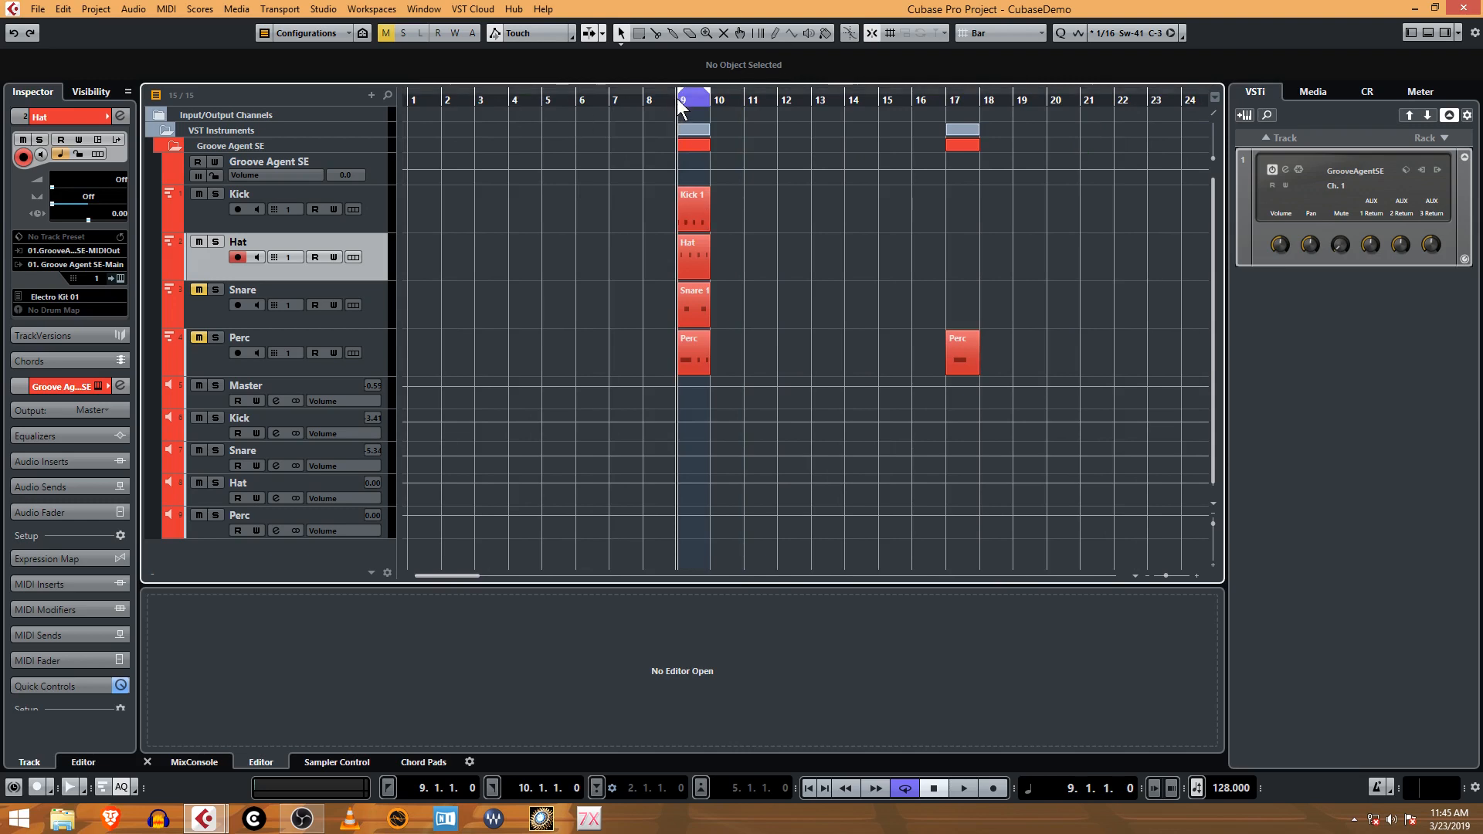
pyautogui.moveTo(676, 97); pyautogui.dragTo(672, 125)
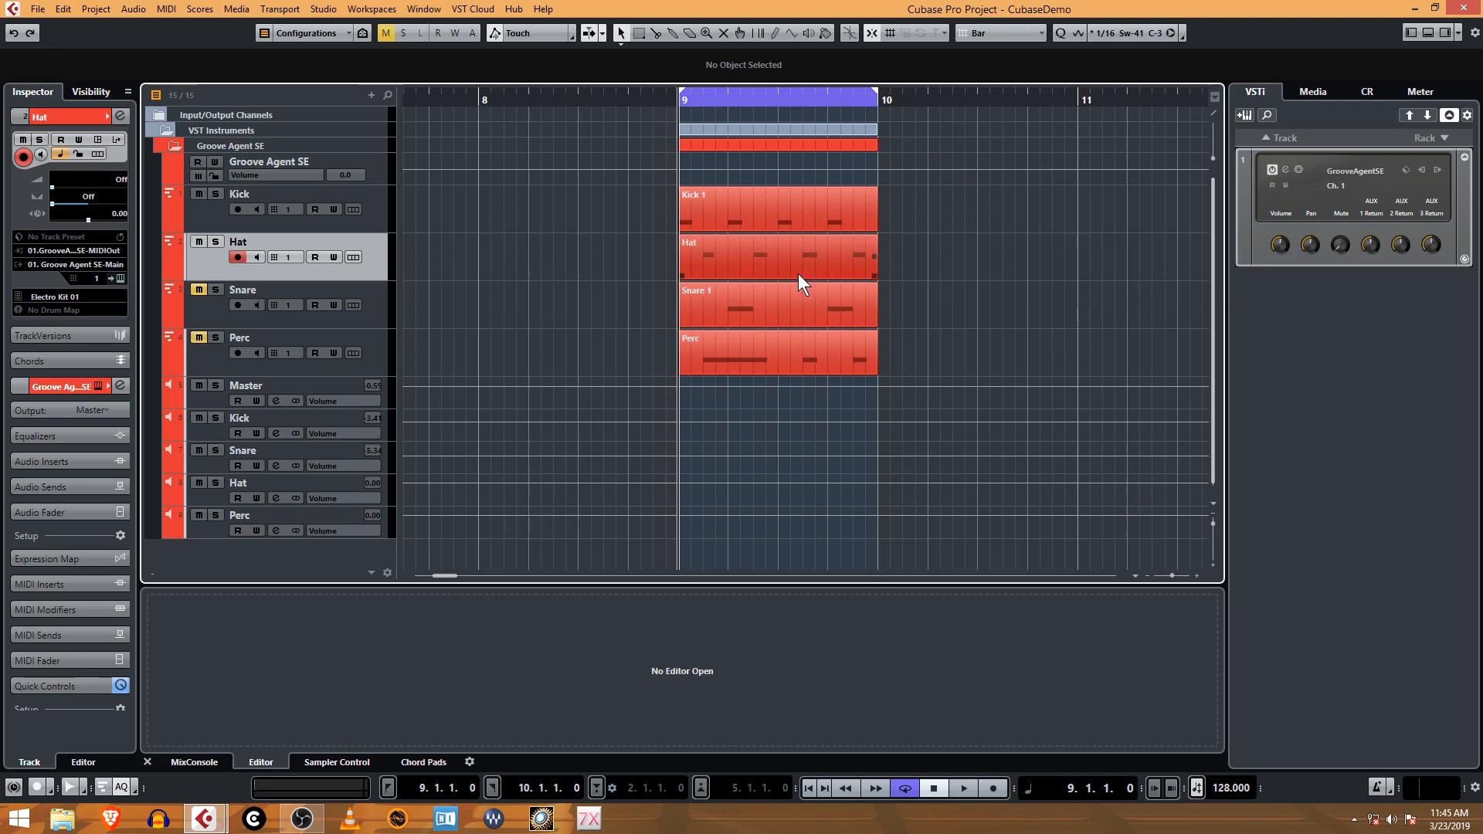
# Add a second Groove Agent SE as a rack instrument, declining the creation of a MIDI track for it.
pyautogui.rightClick(1292, 300)
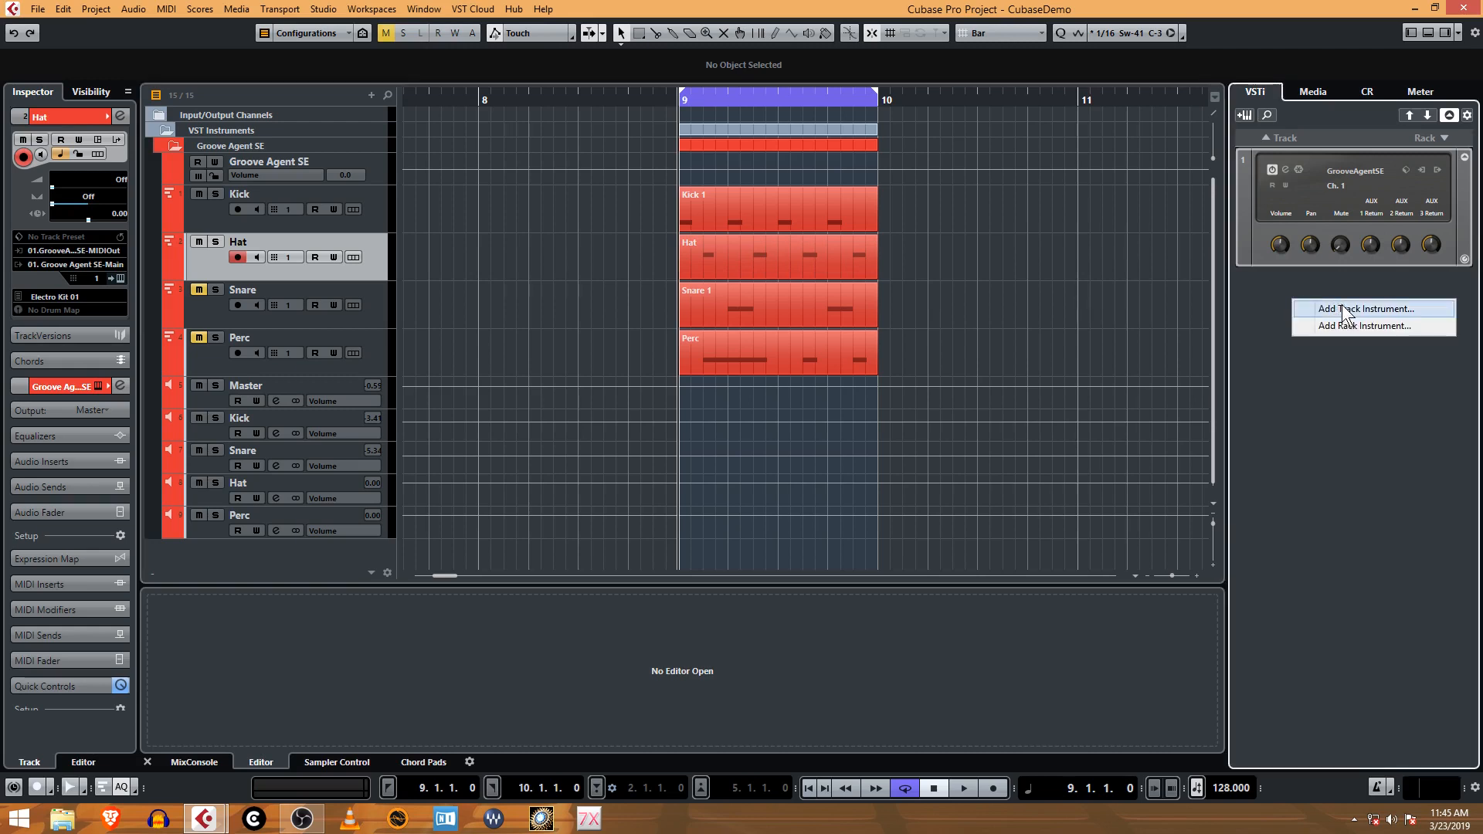
pyautogui.click(1356, 325)
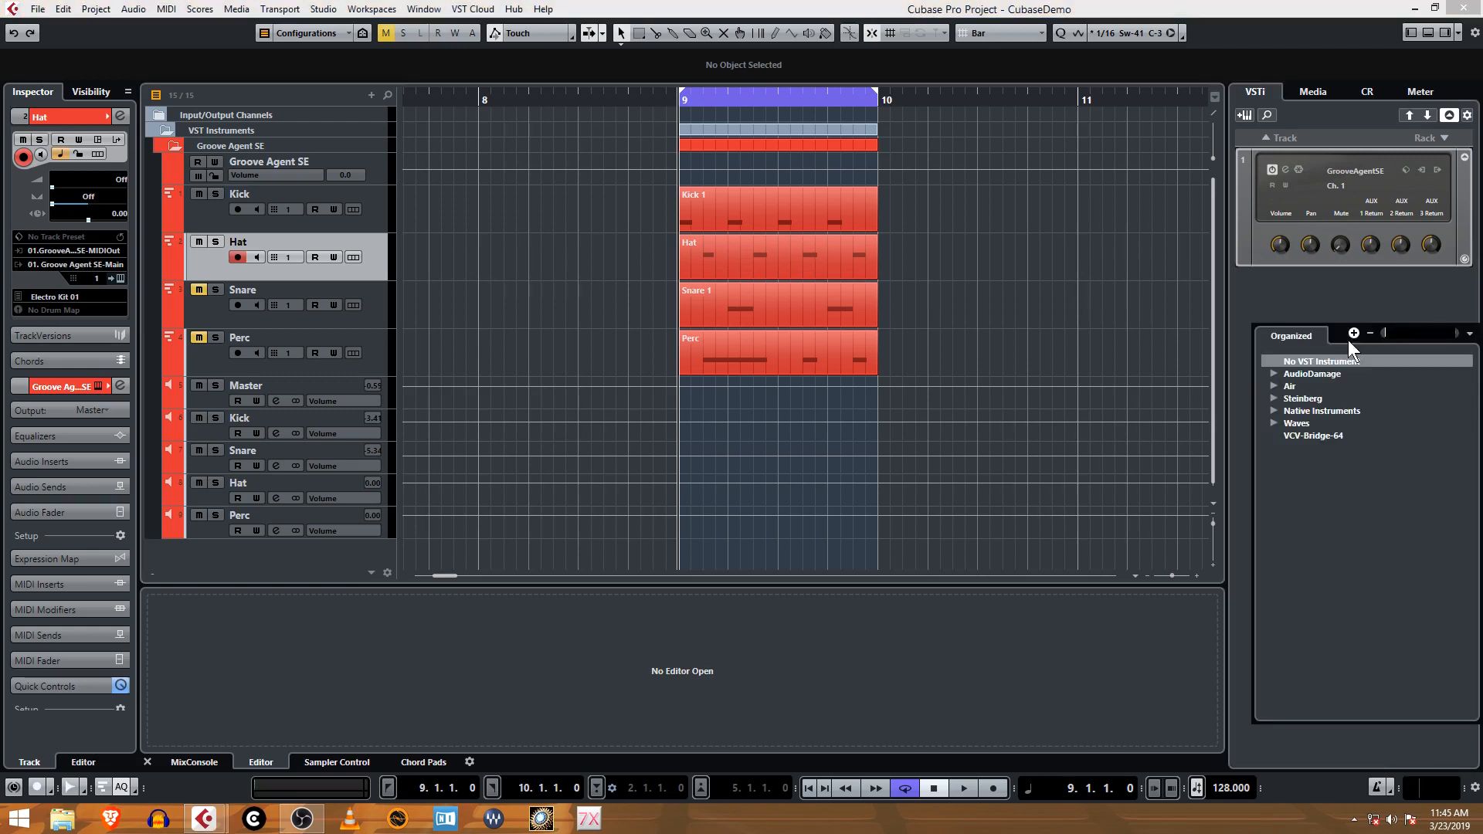
pyautogui.click(1272, 398)
pyautogui.click(1342, 498)
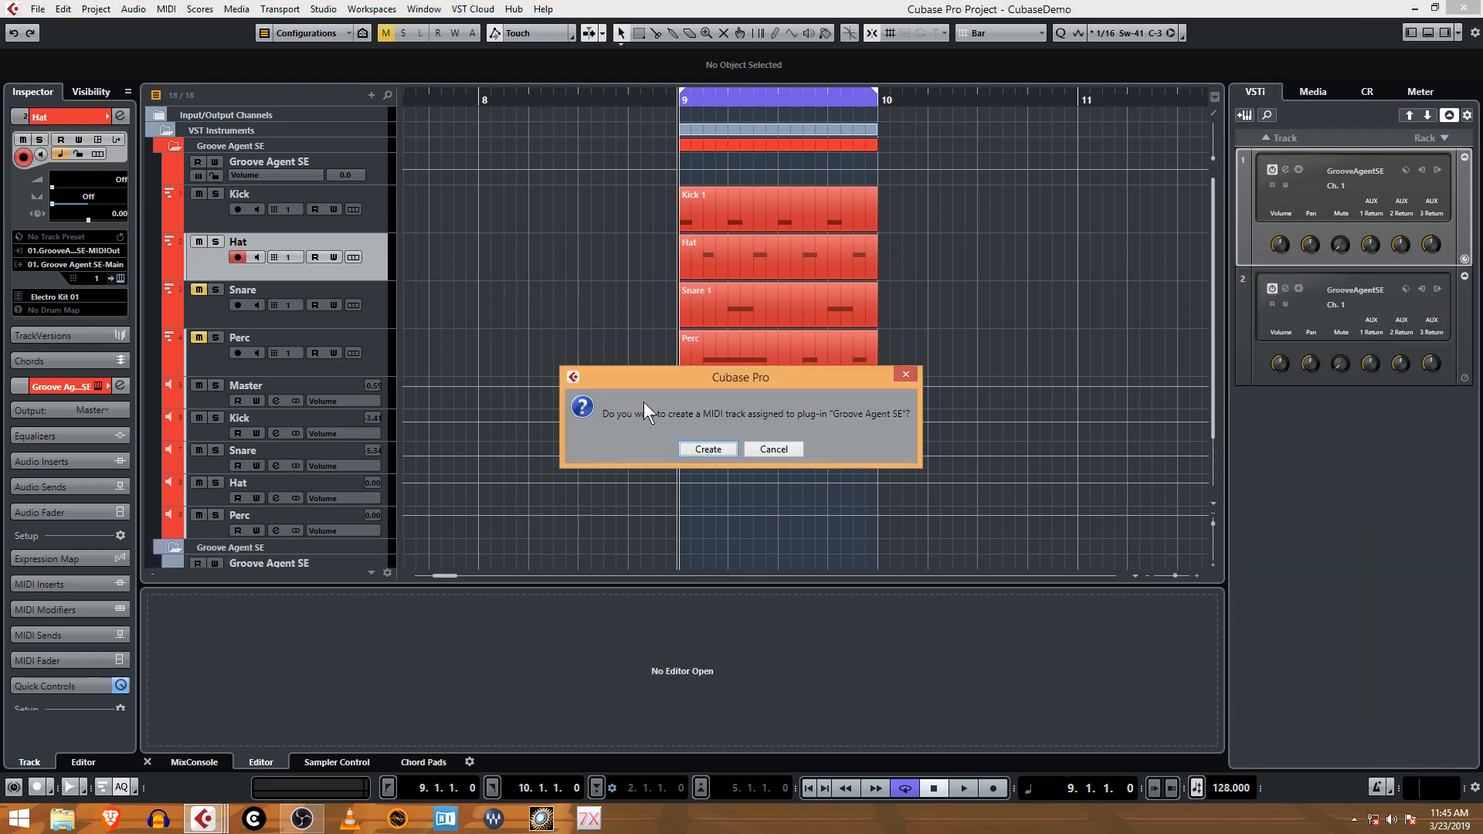
pyautogui.click(781, 449)
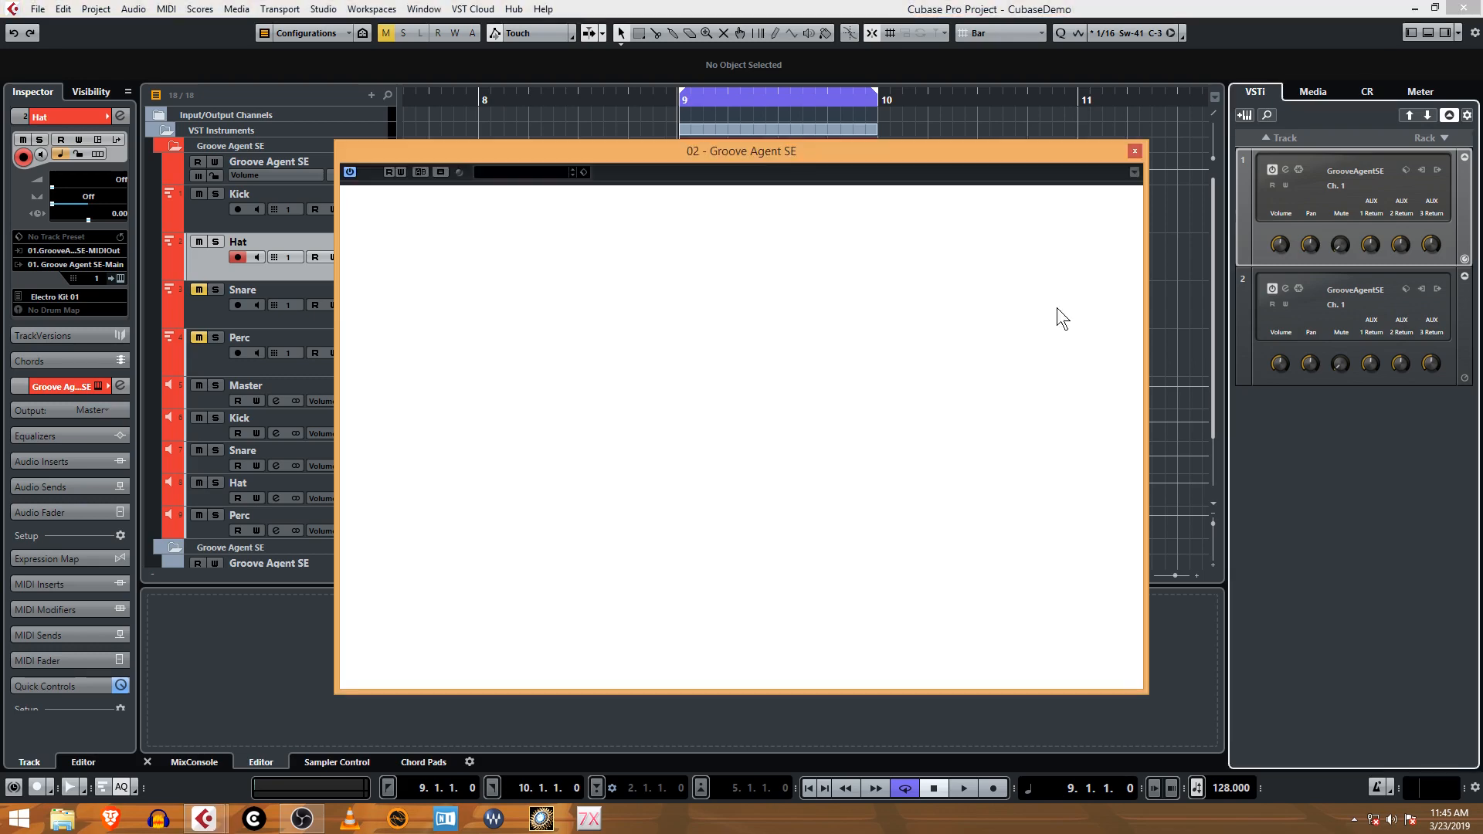
# Load the House Kit 01 preset into the new Groove Agent SE, filtering by Drumset and Classic House.
pyautogui.click(531, 174)
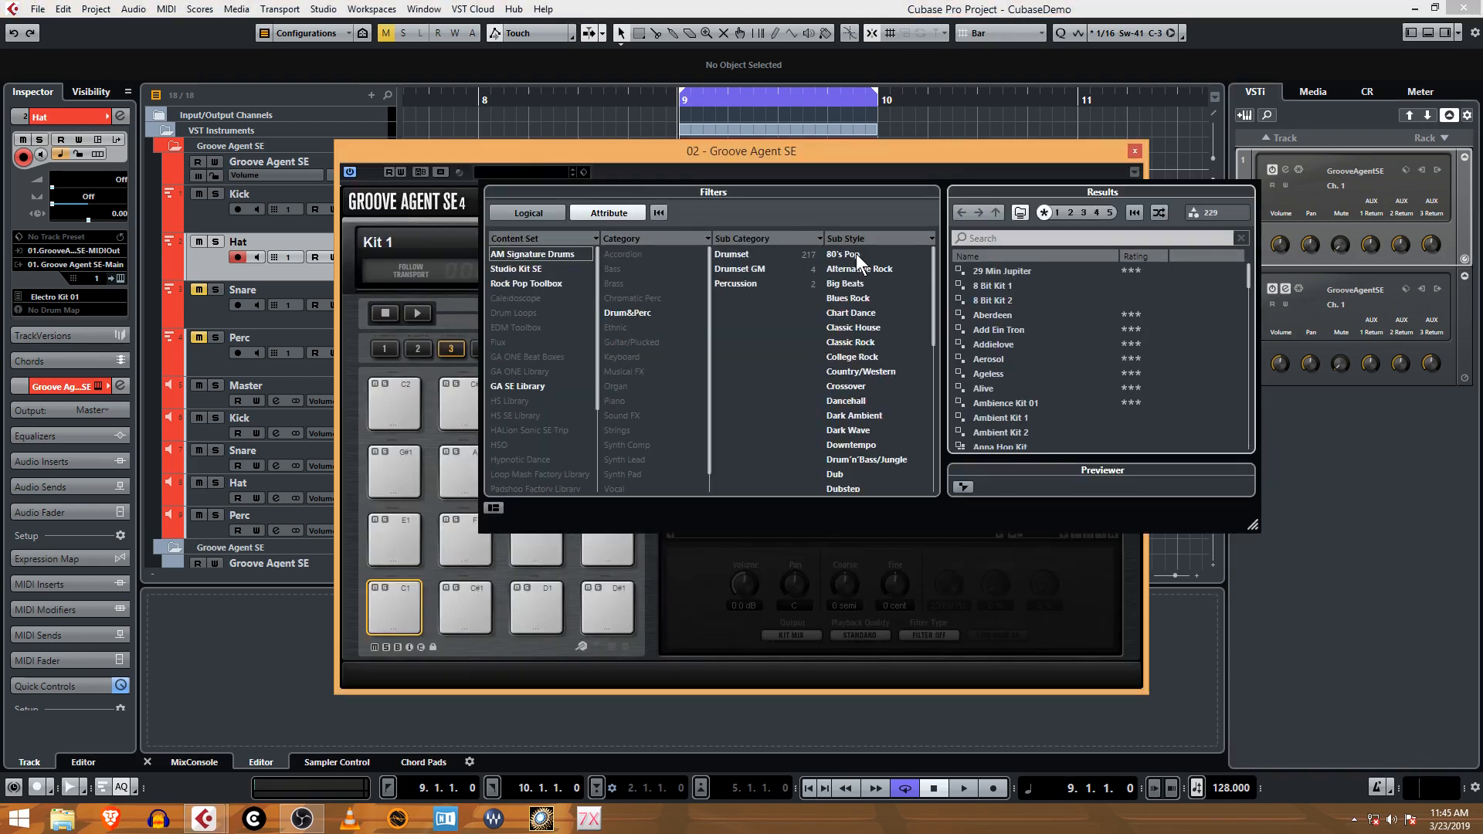
pyautogui.click(734, 253)
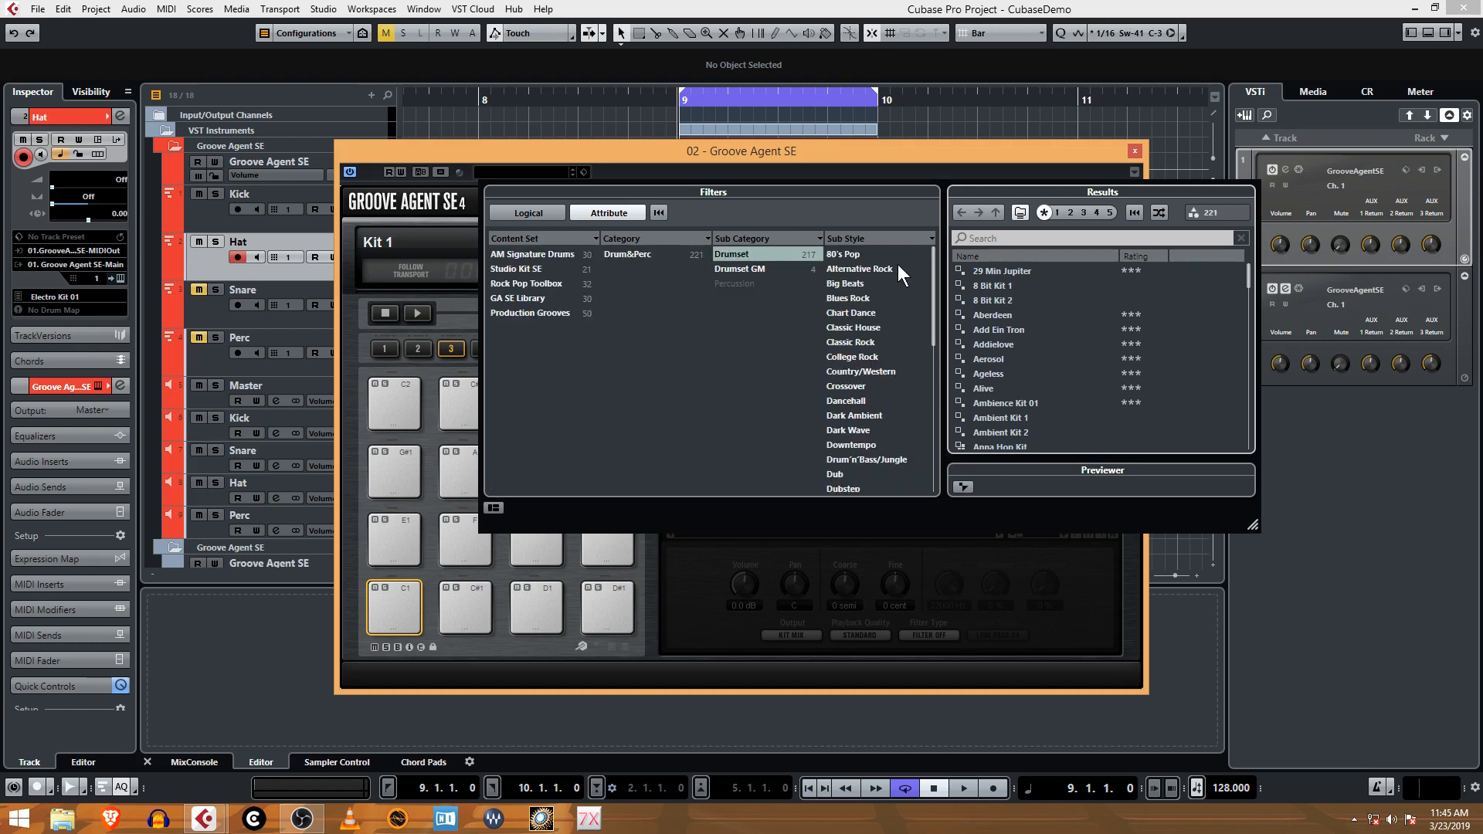
pyautogui.click(871, 327)
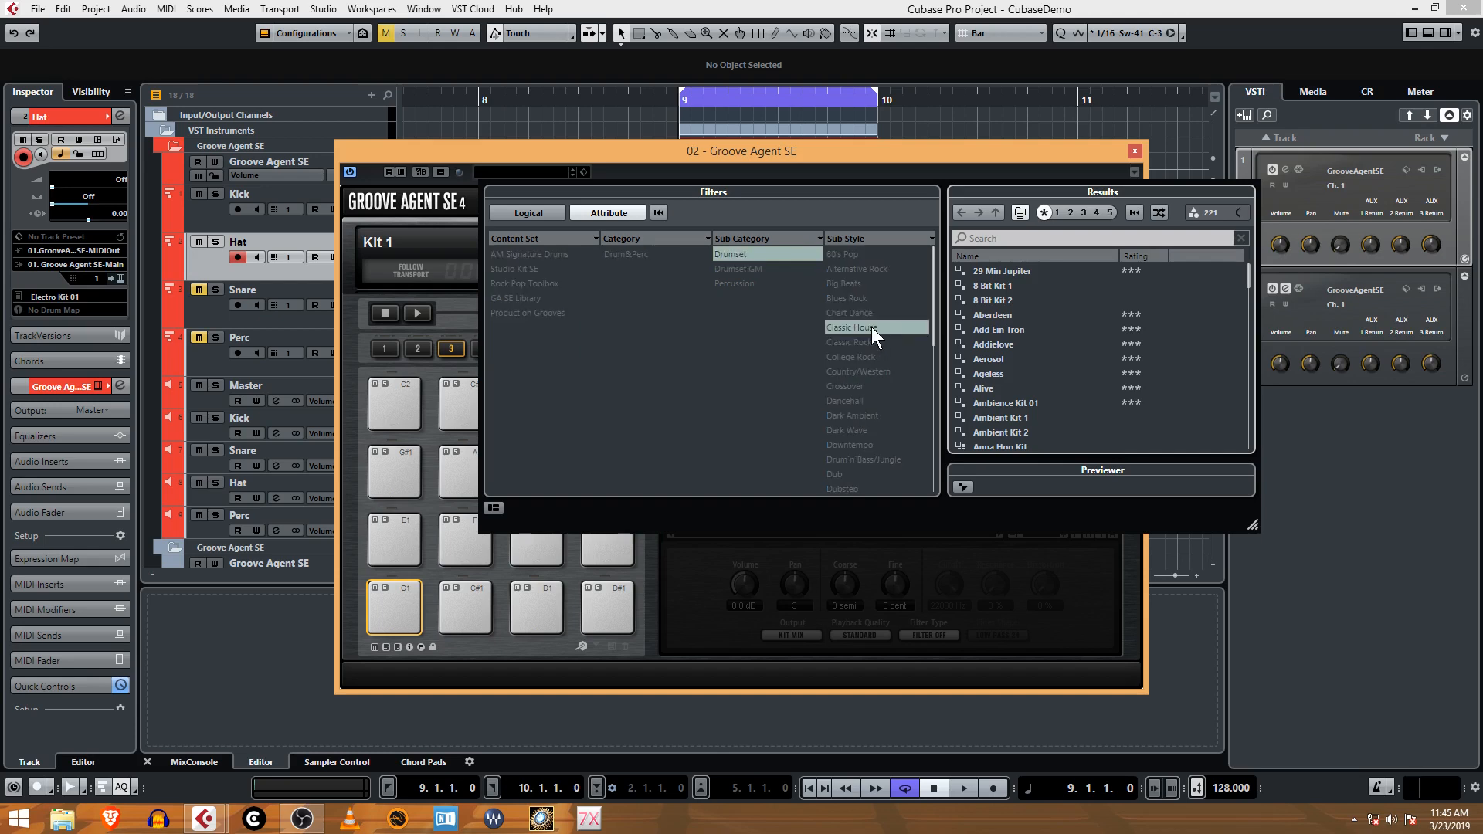
pyautogui.click(1017, 271)
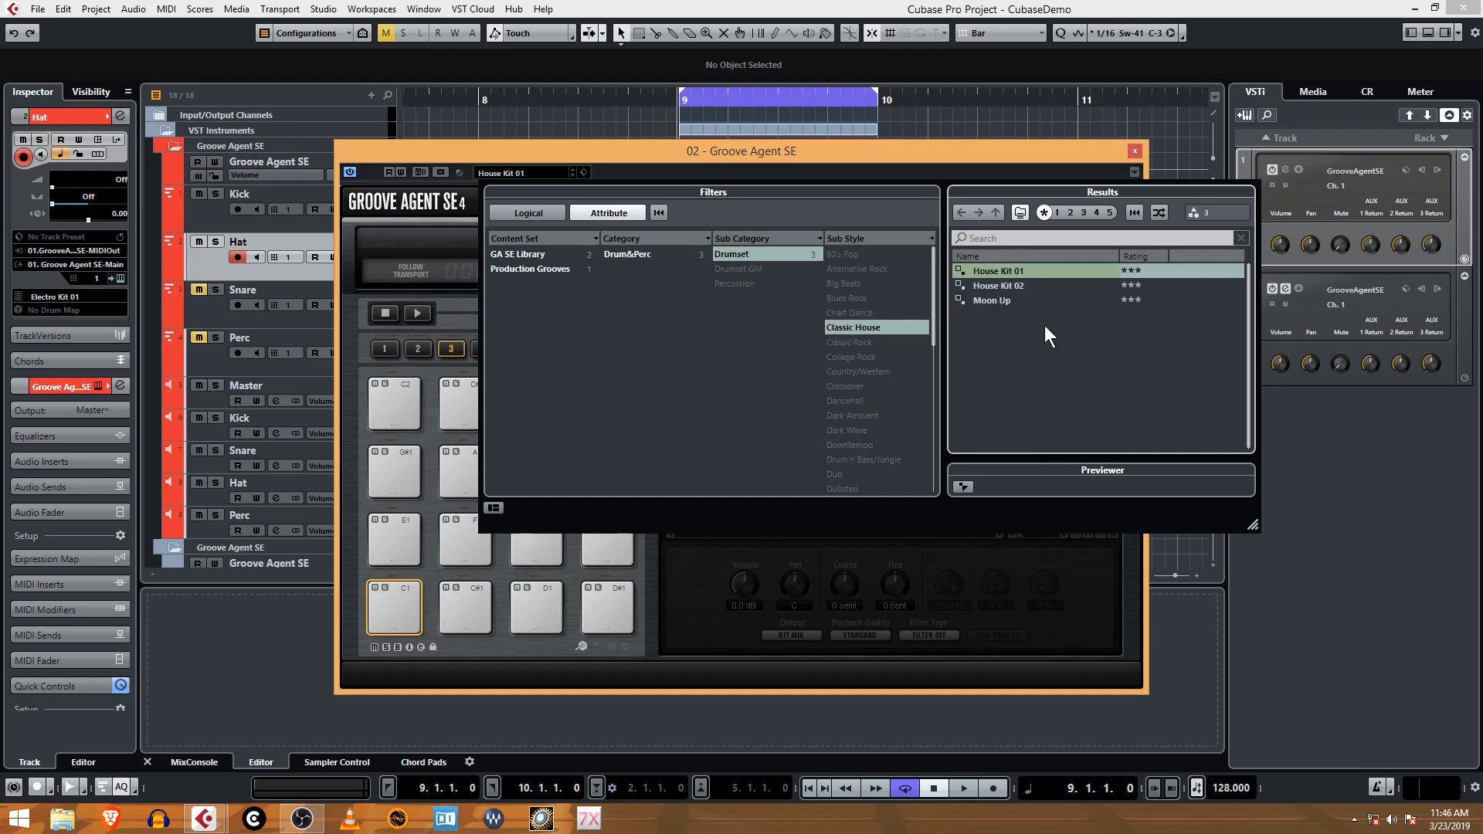
pyautogui.click(1079, 148)
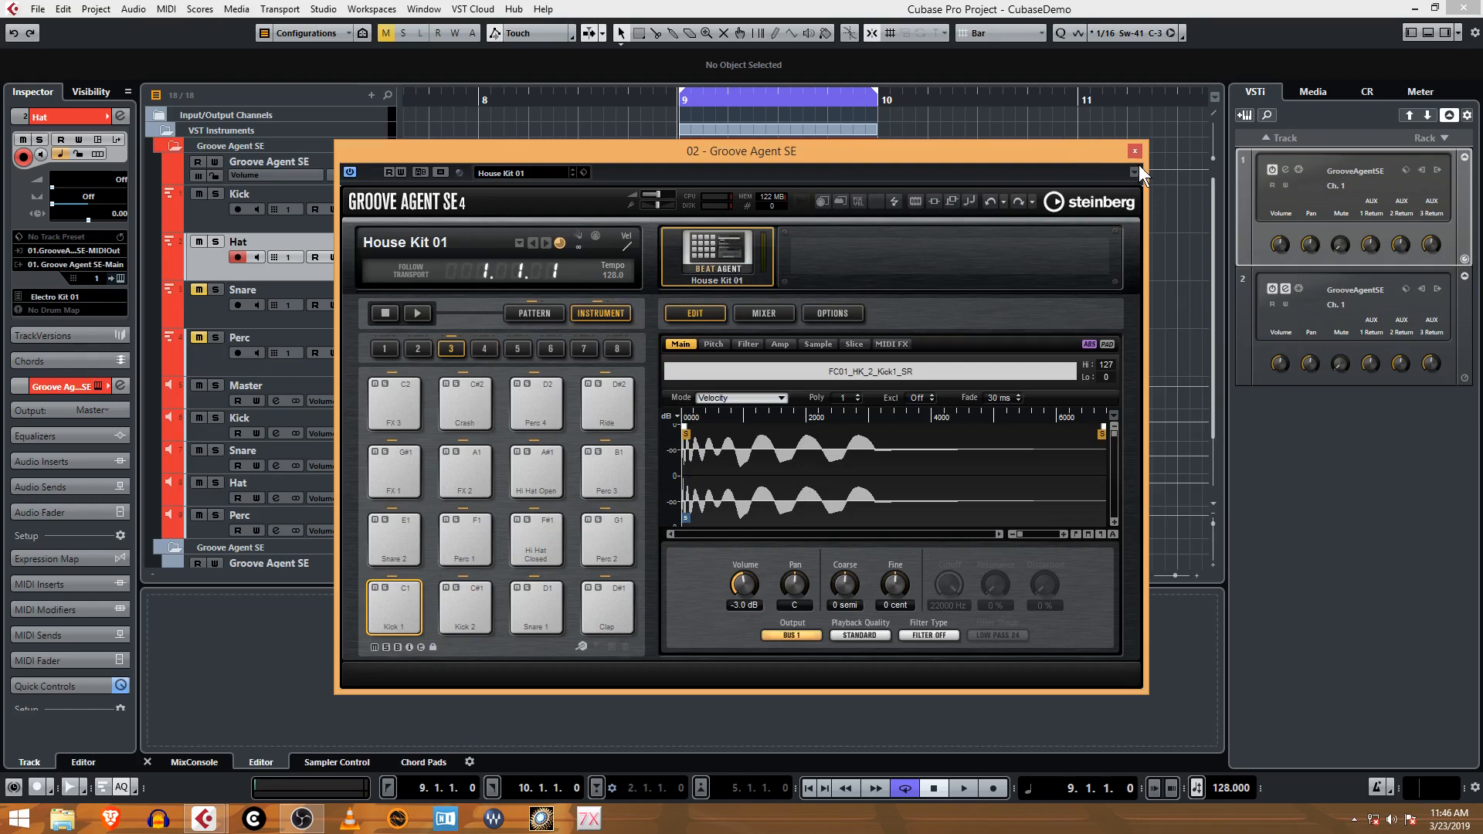
# Move the instrument window clear of the tracks and route the Hat track's output to 02. Groove Agent SE - Main.
pyautogui.moveTo(1098, 151); pyautogui.dragTo(1378, 149)
pyautogui.moveTo(780, 153); pyautogui.dragTo(1314, 165)
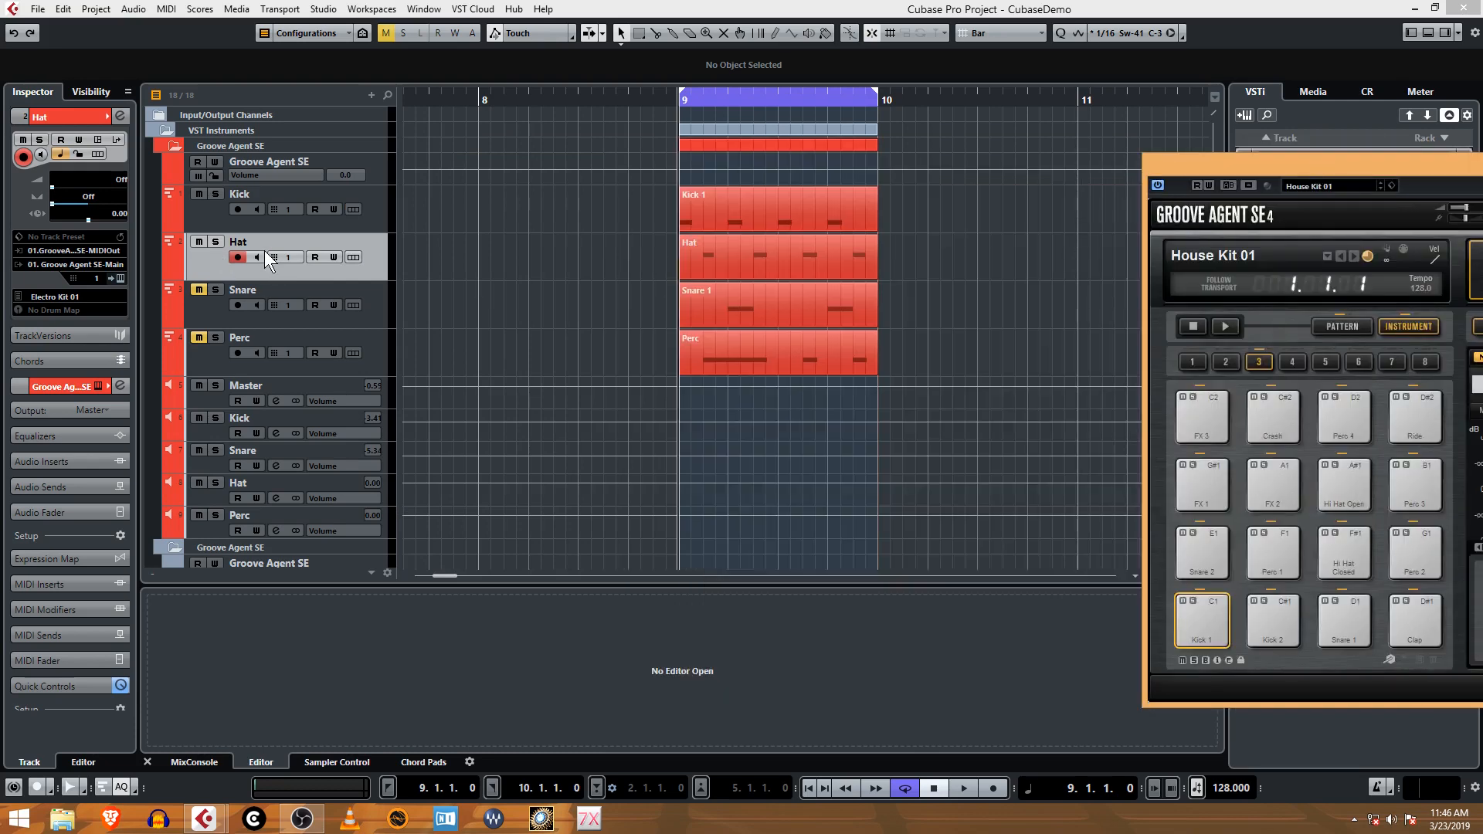
pyautogui.click(122, 262)
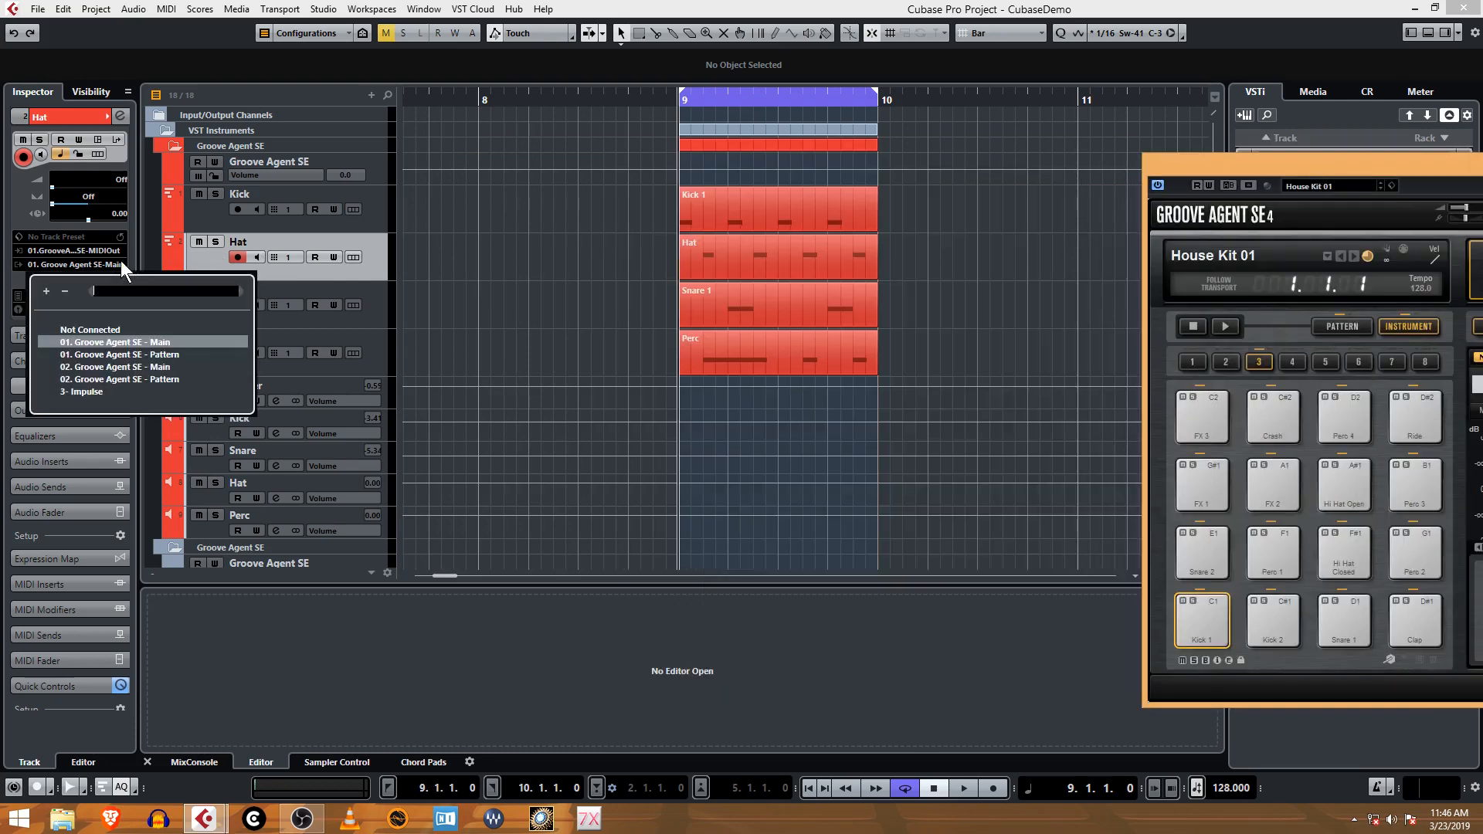
pyautogui.click(108, 367)
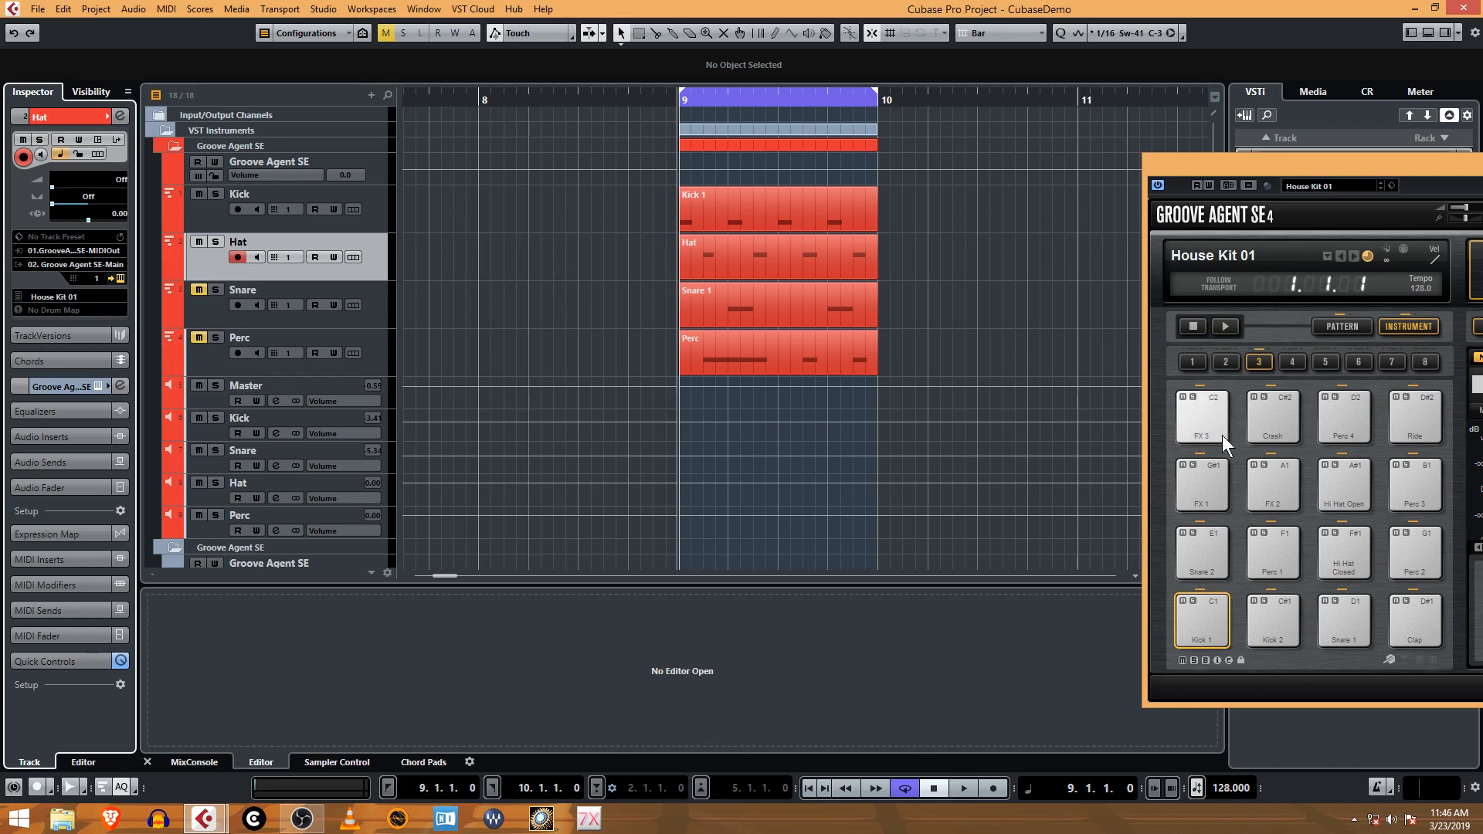
# Play the looped drum parts from bar 9 to hear the Hat track through House Kit 01.
pyautogui.click(810, 788)
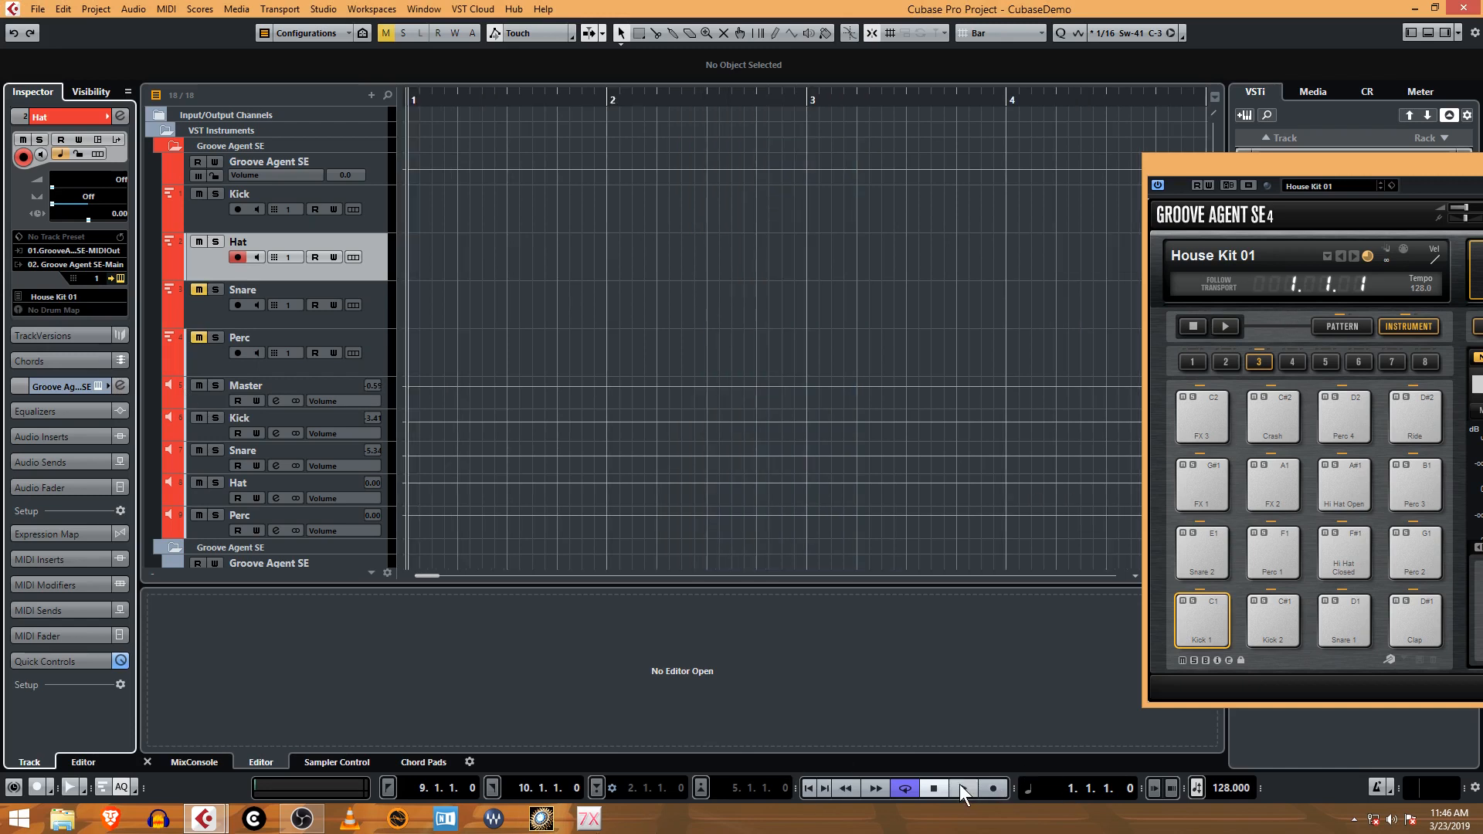
pyautogui.click(962, 787)
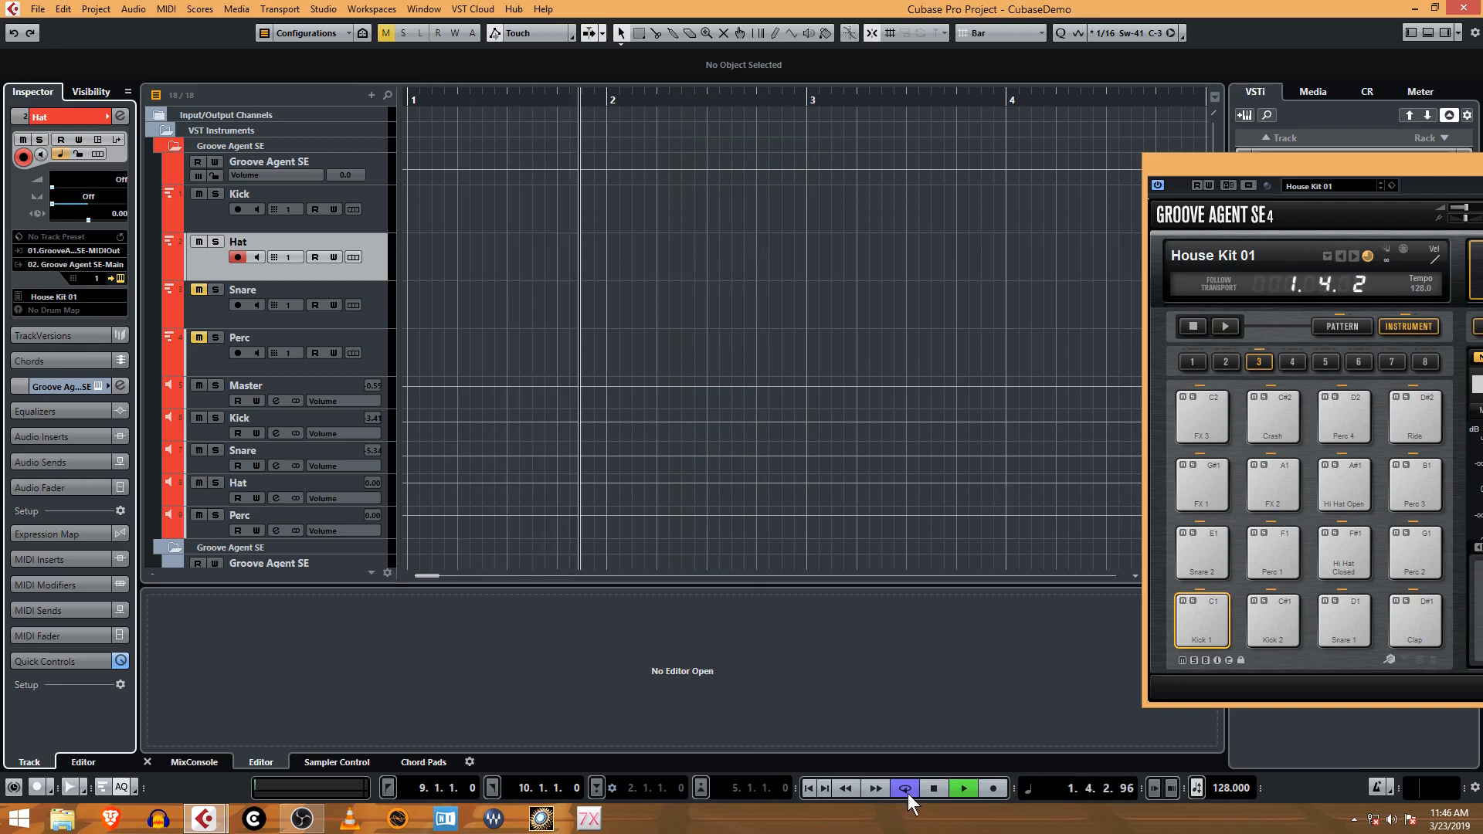
pyautogui.press('space')
pyautogui.moveTo(424, 576); pyautogui.dragTo(443, 576)
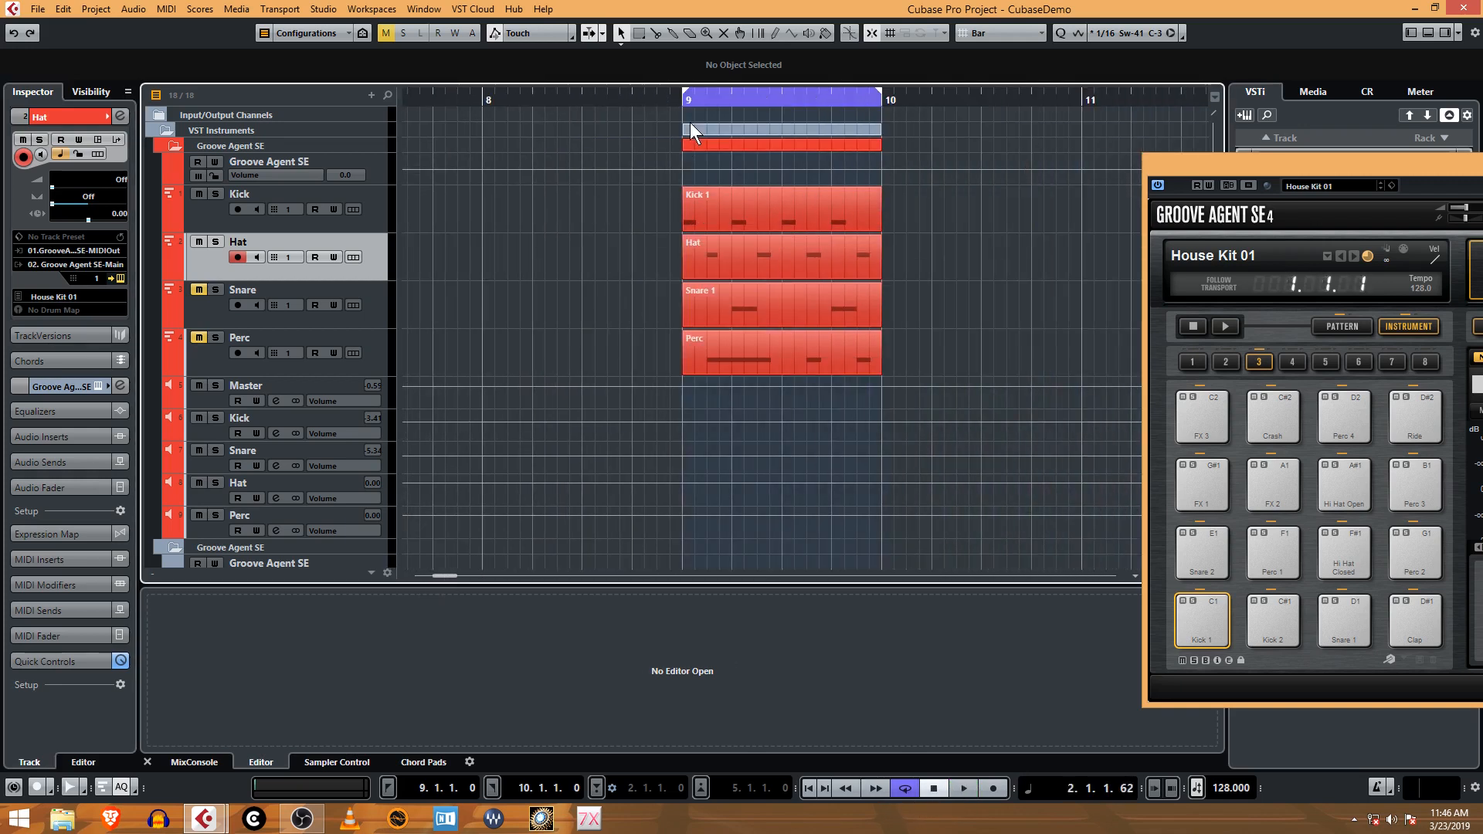
pyautogui.click(685, 102)
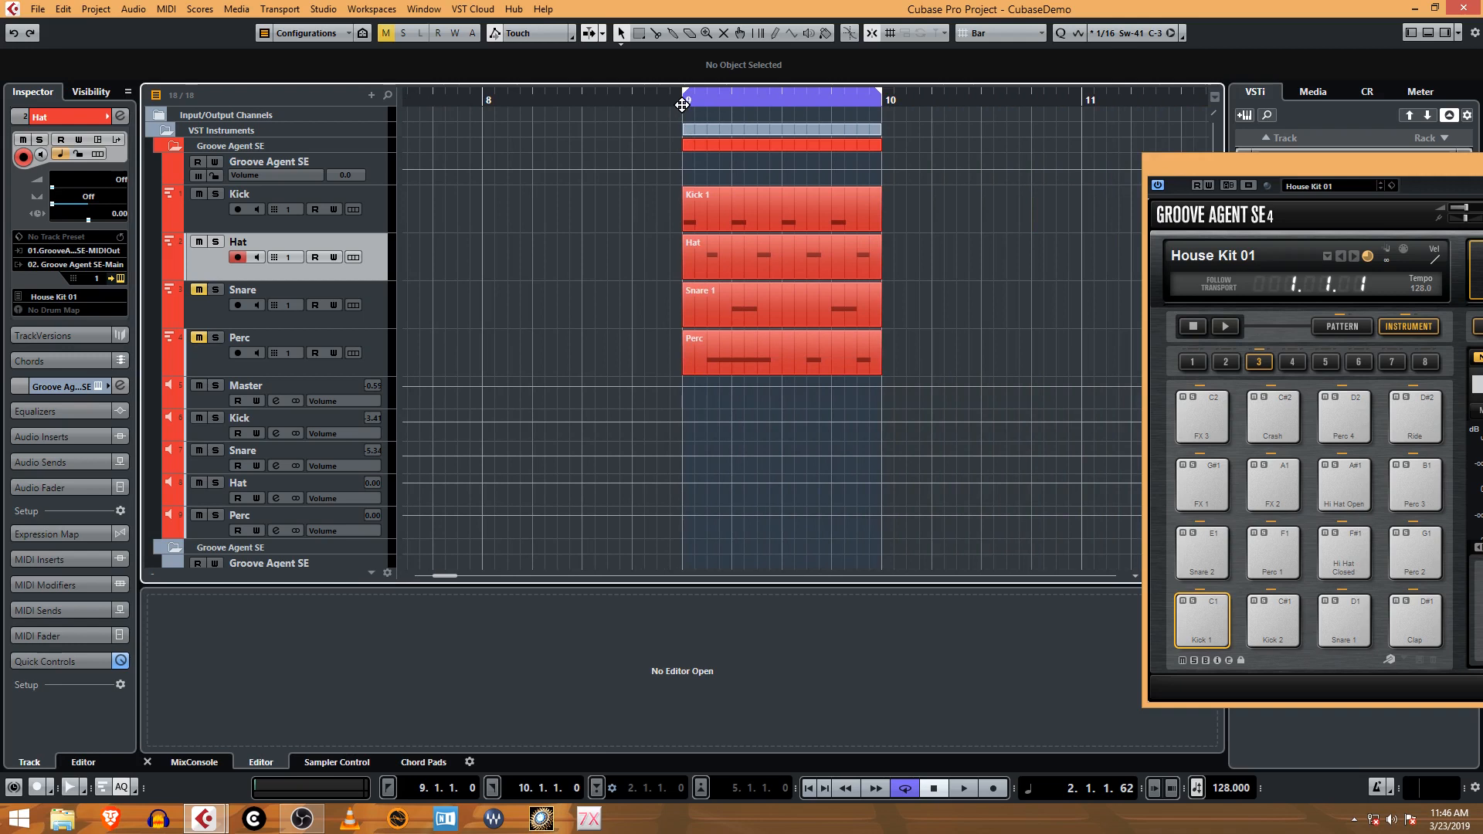
pyautogui.click(957, 788)
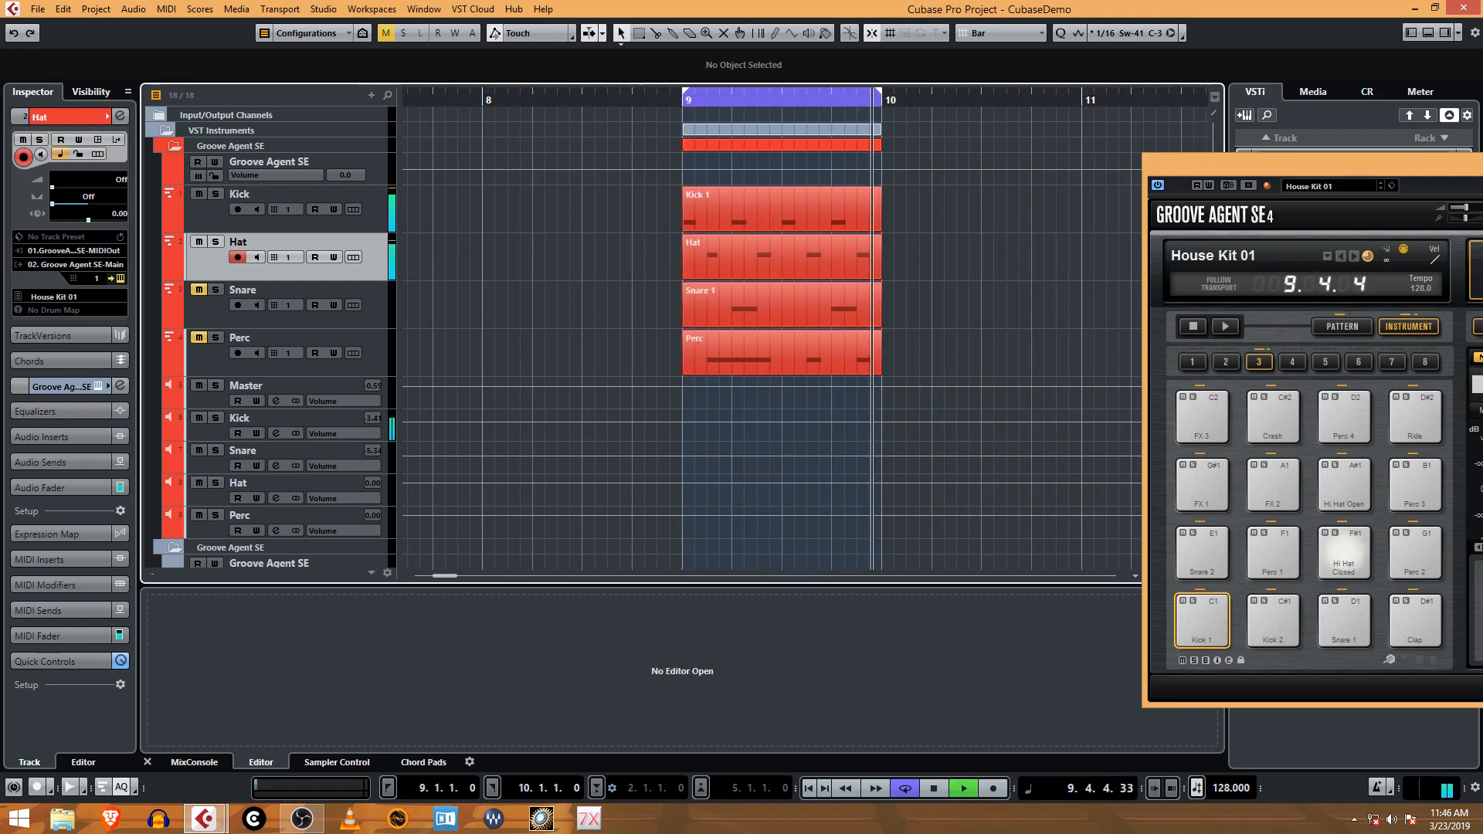
# Raise the Hi Hat Closed pad's volume to -0.5 dB during playback, close the instrument window and stop playback.
pyautogui.click(1347, 563)
pyautogui.moveTo(1482, 162); pyautogui.dragTo(1415, 188)
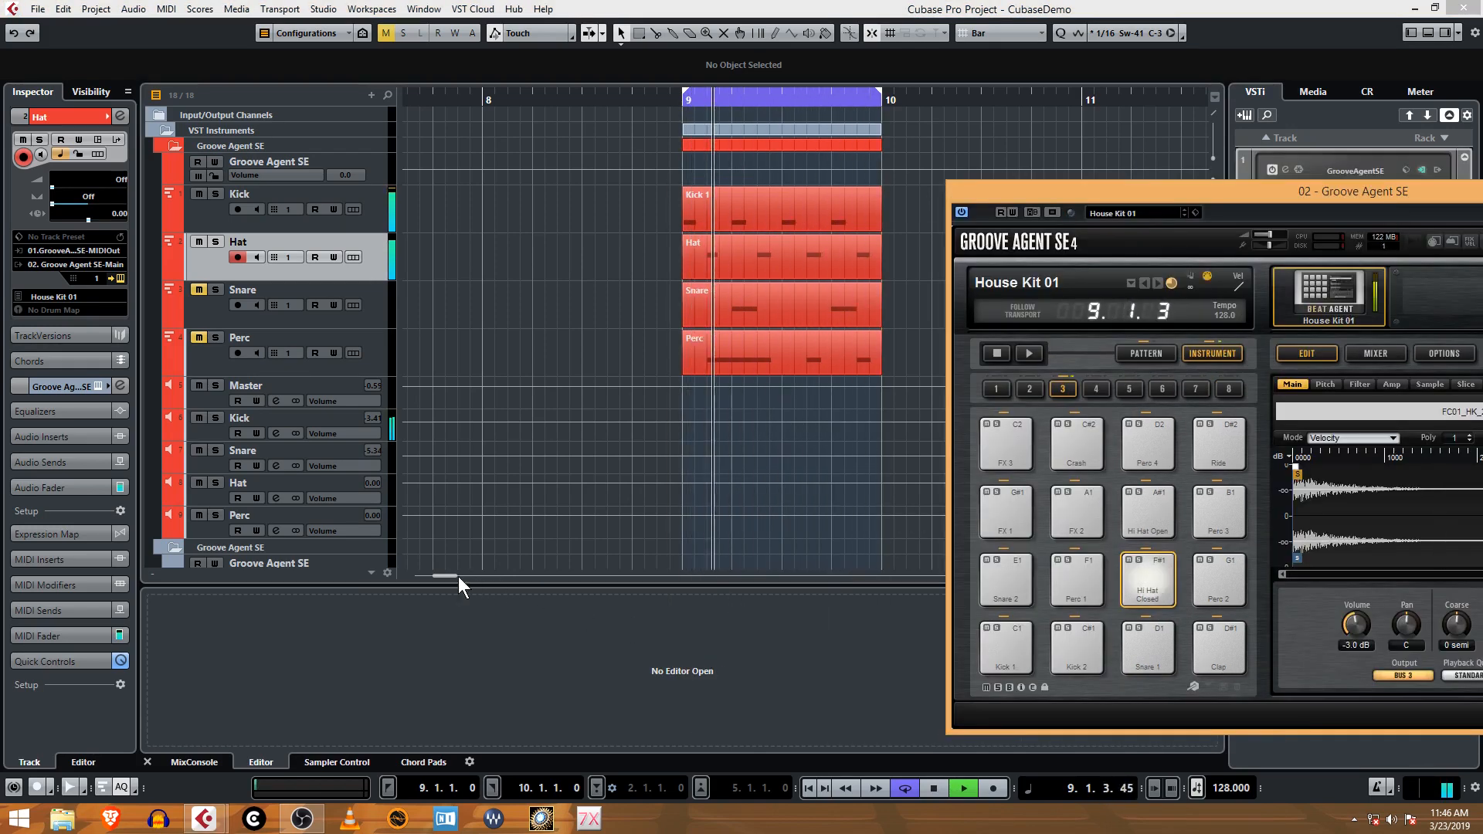
pyautogui.press('f')
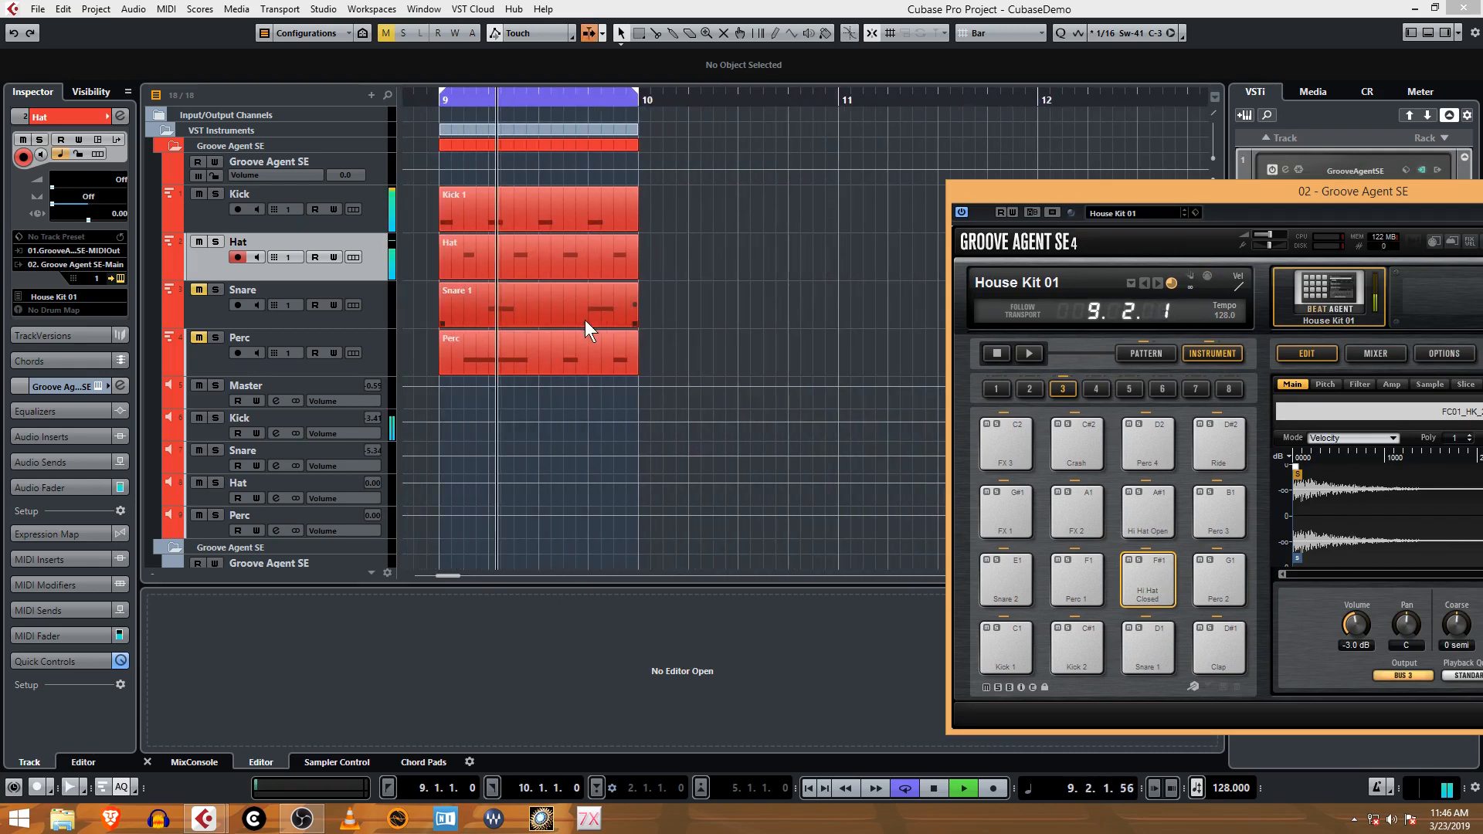
pyautogui.moveTo(985, 188); pyautogui.dragTo(717, 121)
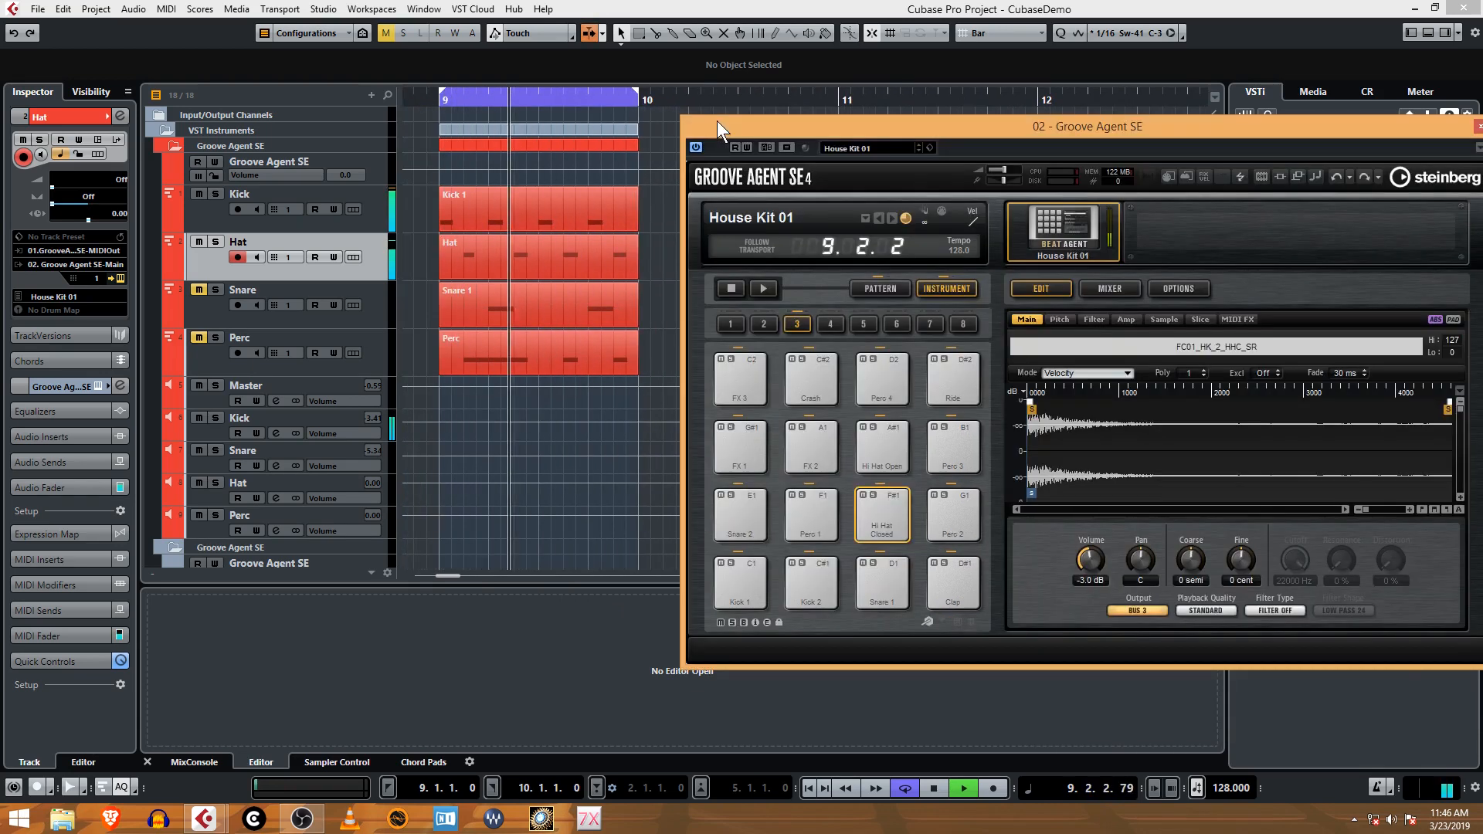
pyautogui.moveTo(920, 142); pyautogui.dragTo(885, 134)
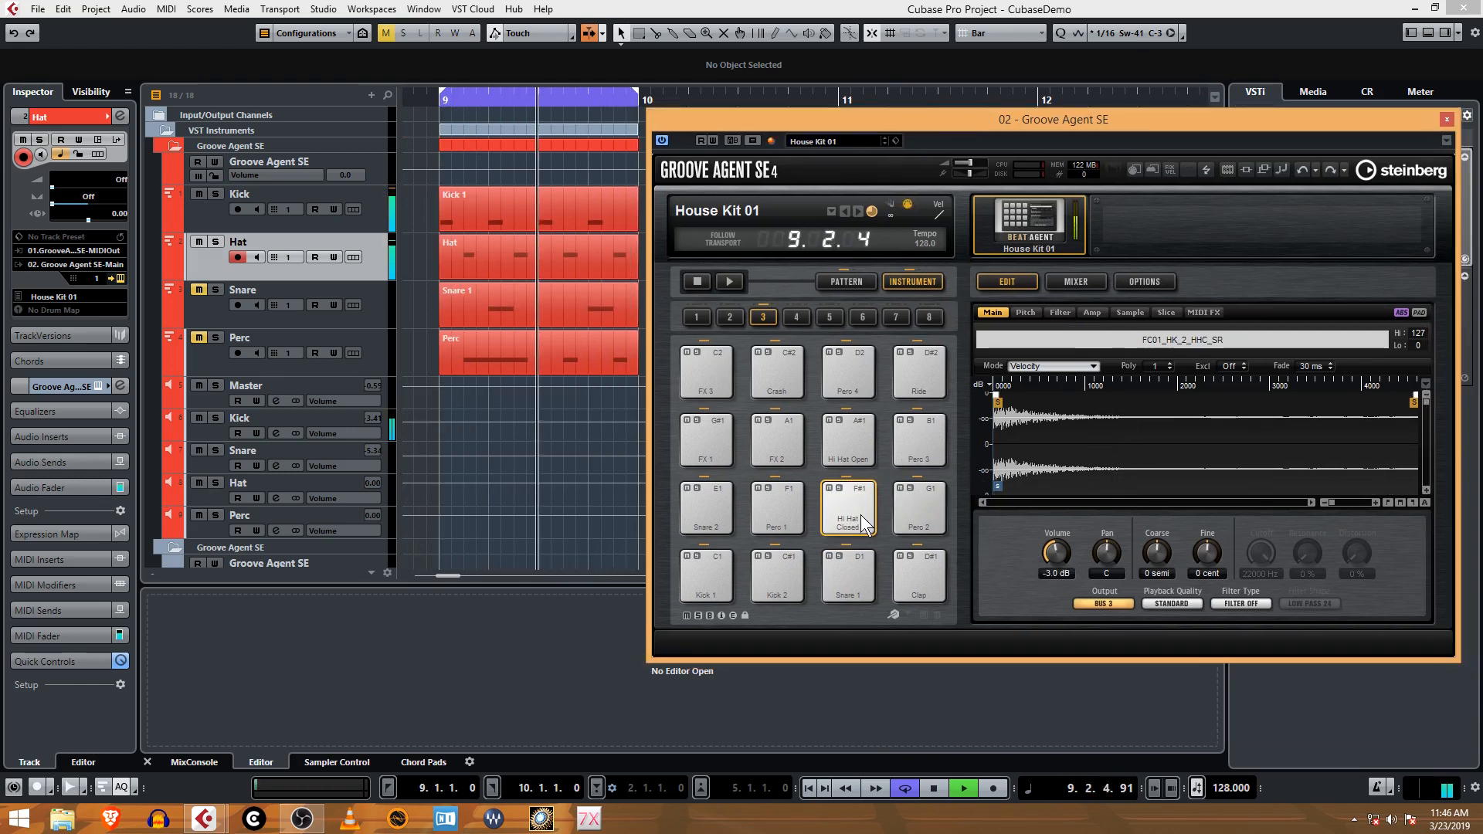
pyautogui.moveTo(1064, 569); pyautogui.dragTo(1069, 553)
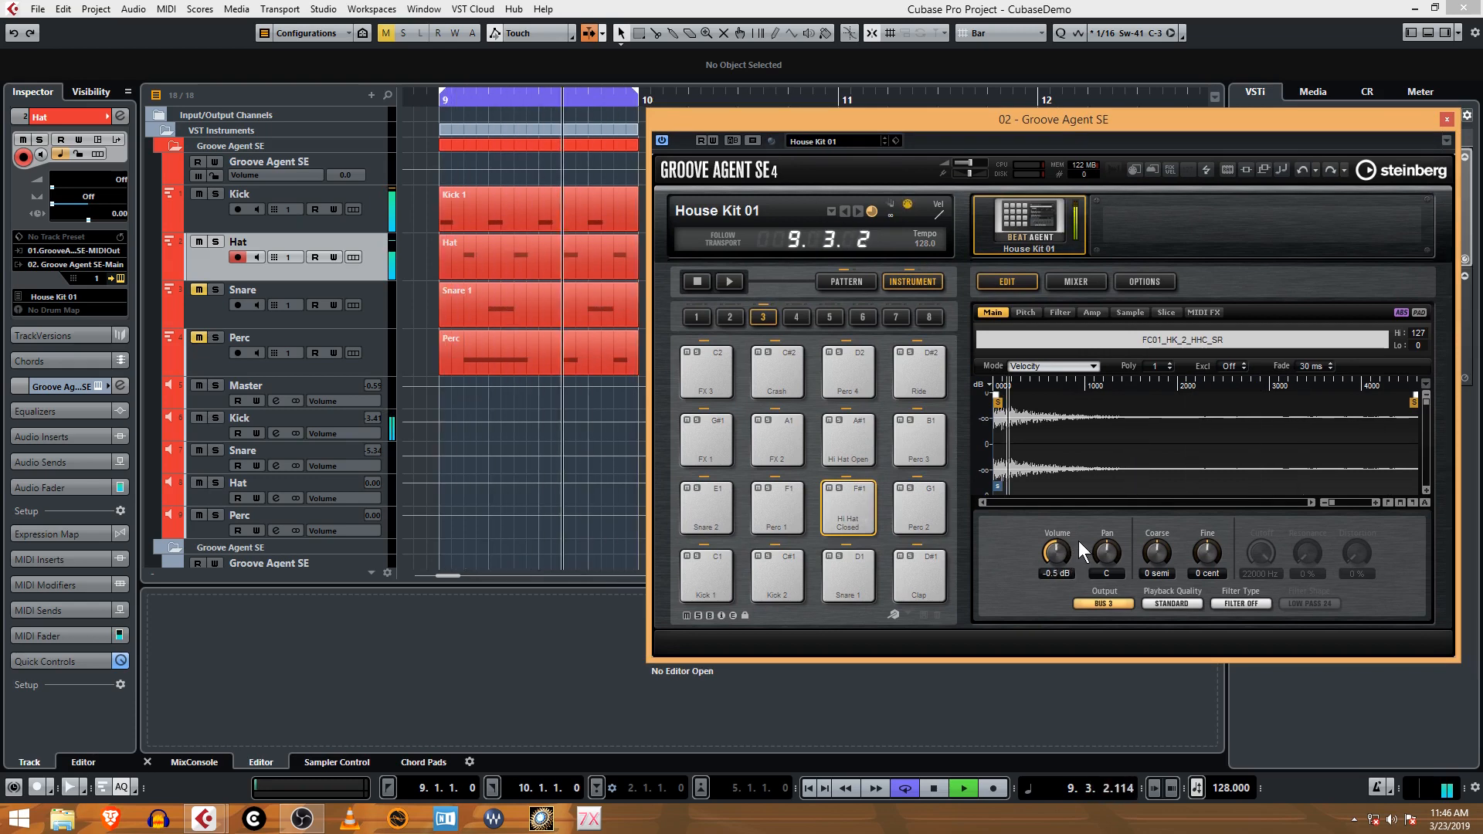
pyautogui.click(1446, 119)
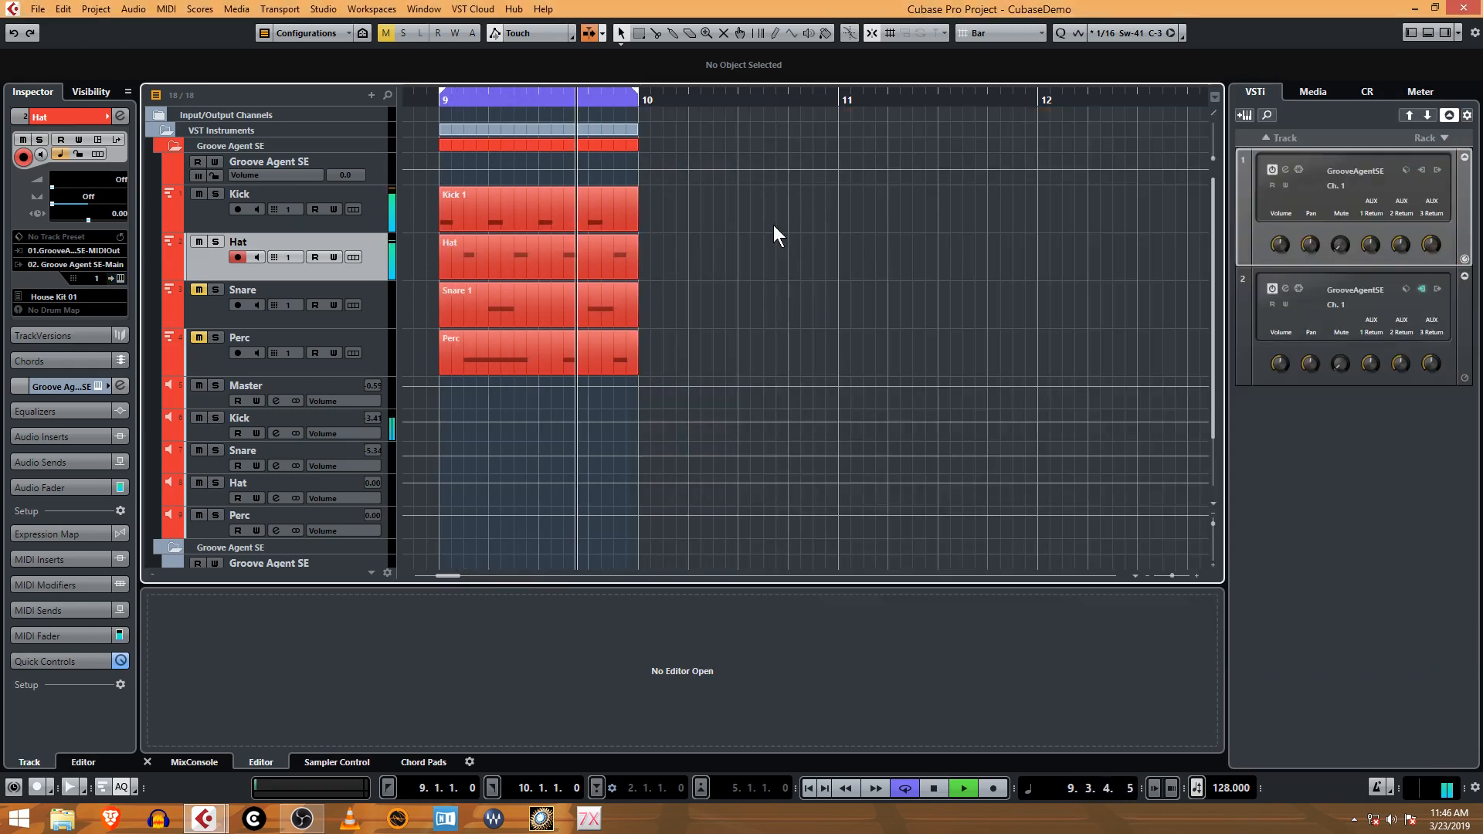
pyautogui.press('space')
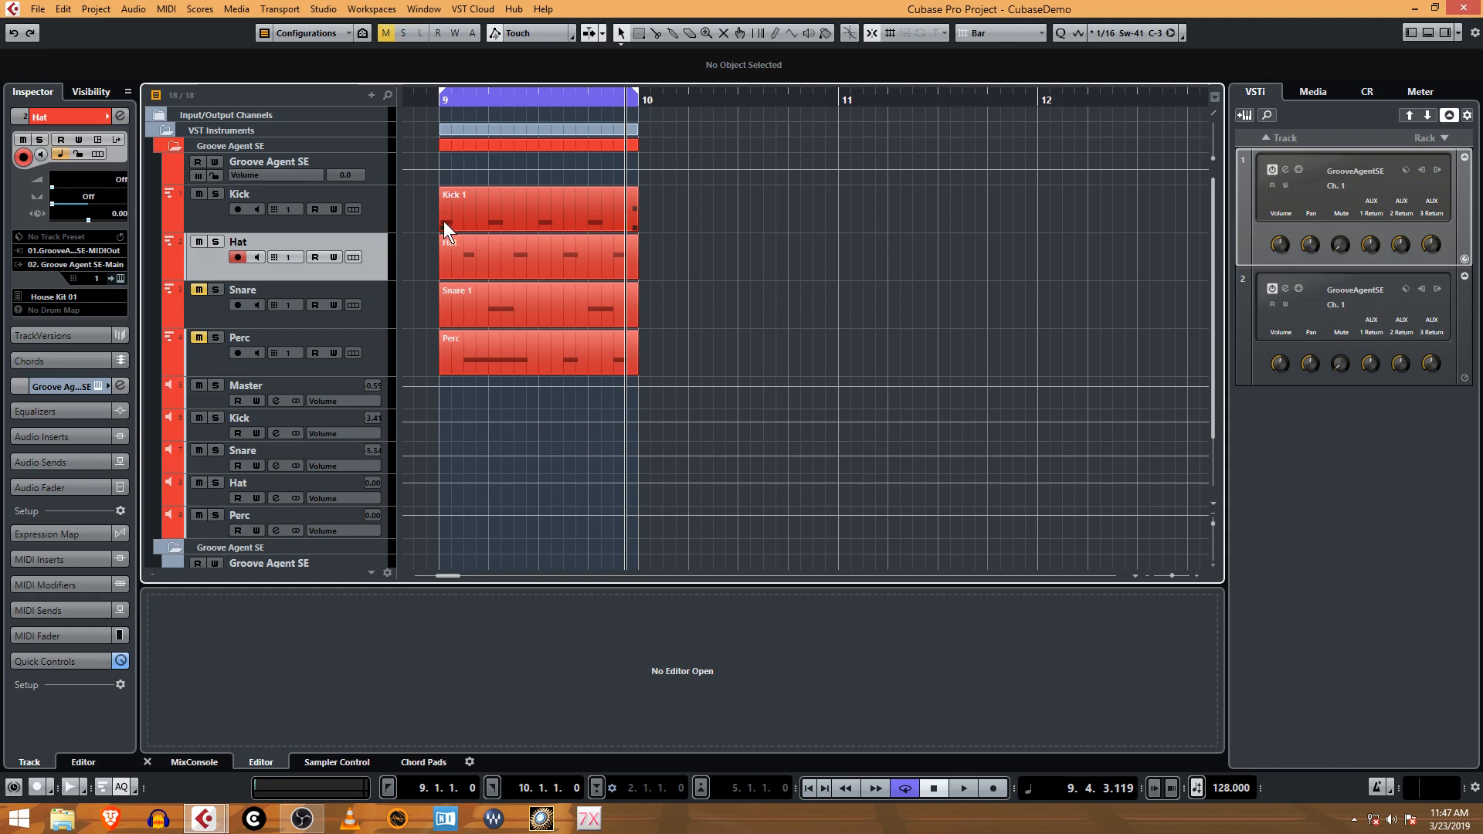
# Show the Kick 1 and Hat parts together in the lower-zone Key Editor and enlarge the editor area.
pyautogui.doubleClick(512, 217)
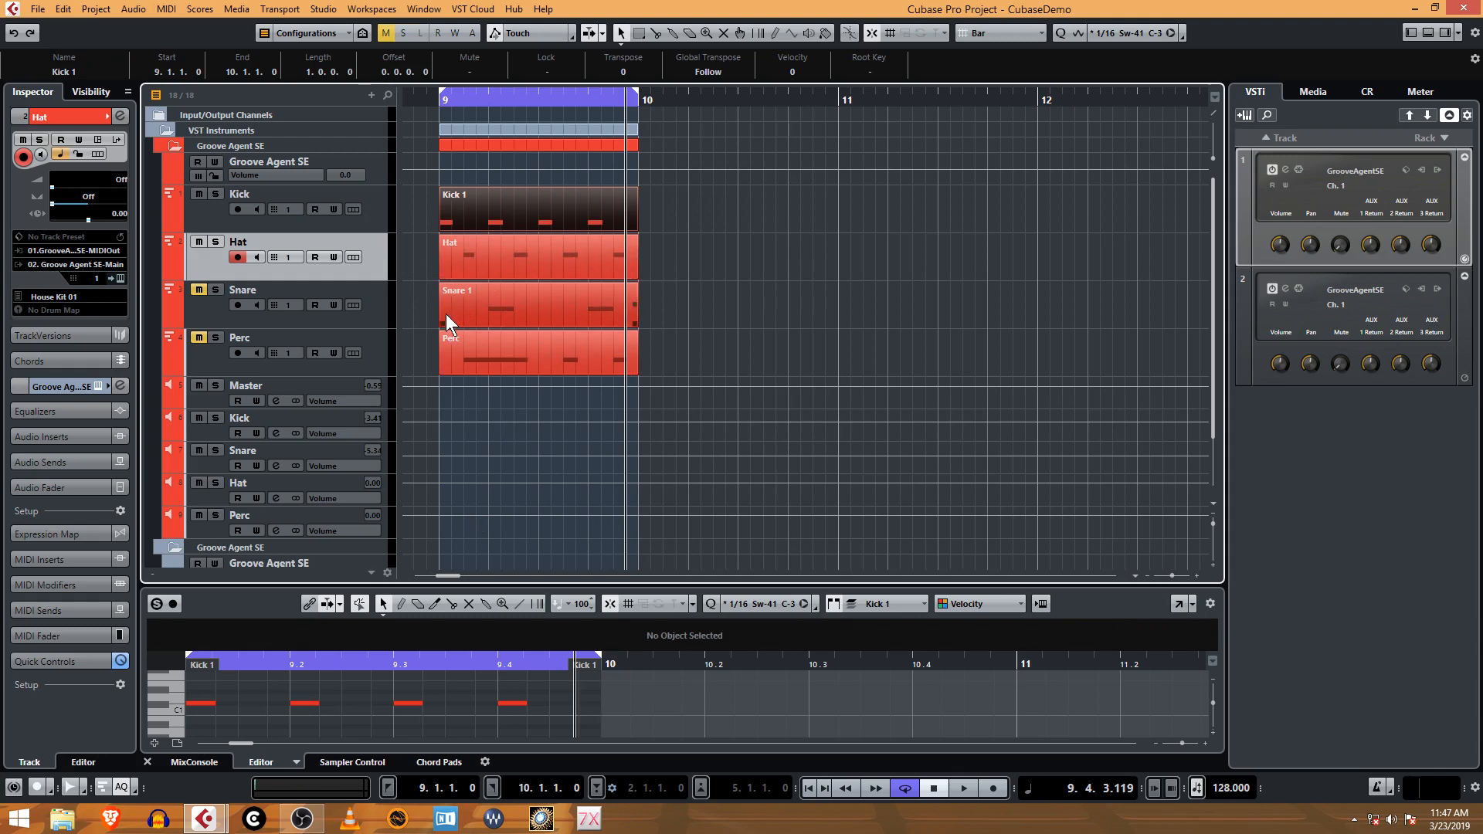
pyautogui.scroll(-2, 471, 292)
pyautogui.keyDown('shift'); pyautogui.click(550, 175); pyautogui.keyUp('shift')
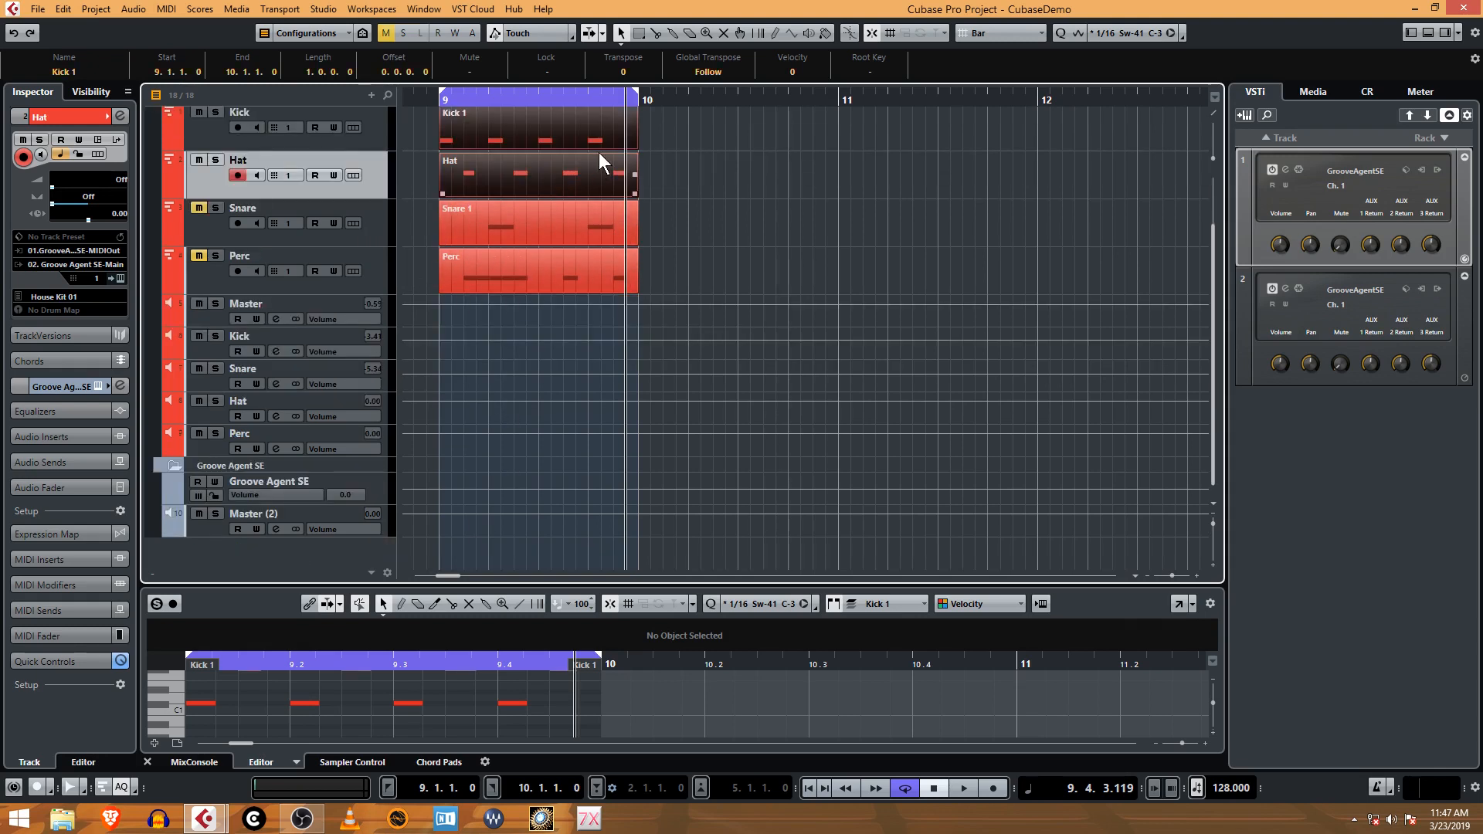
pyautogui.moveTo(571, 584); pyautogui.dragTo(606, 386)
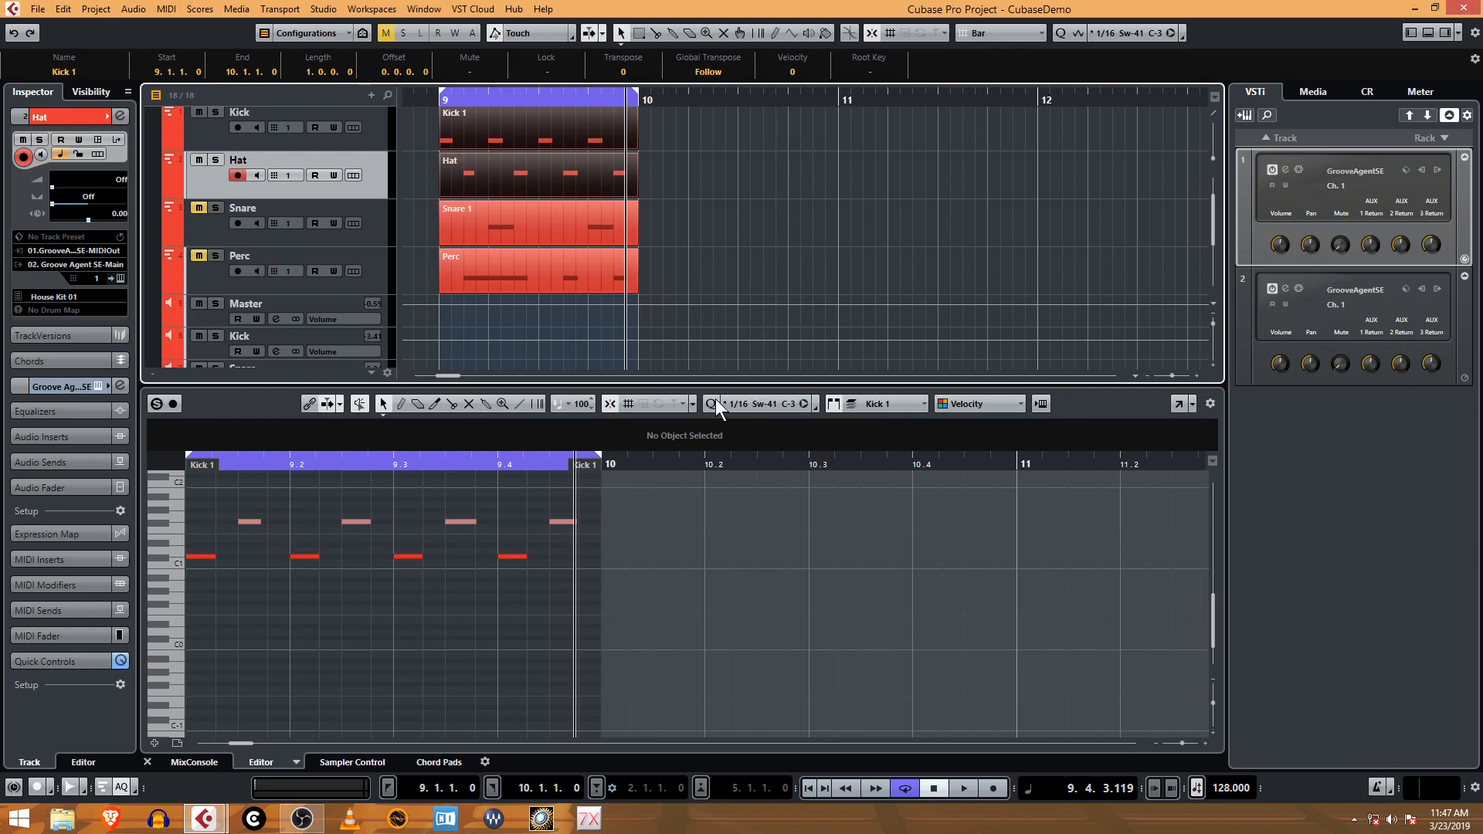
pyautogui.moveTo(688, 386); pyautogui.dragTo(689, 467)
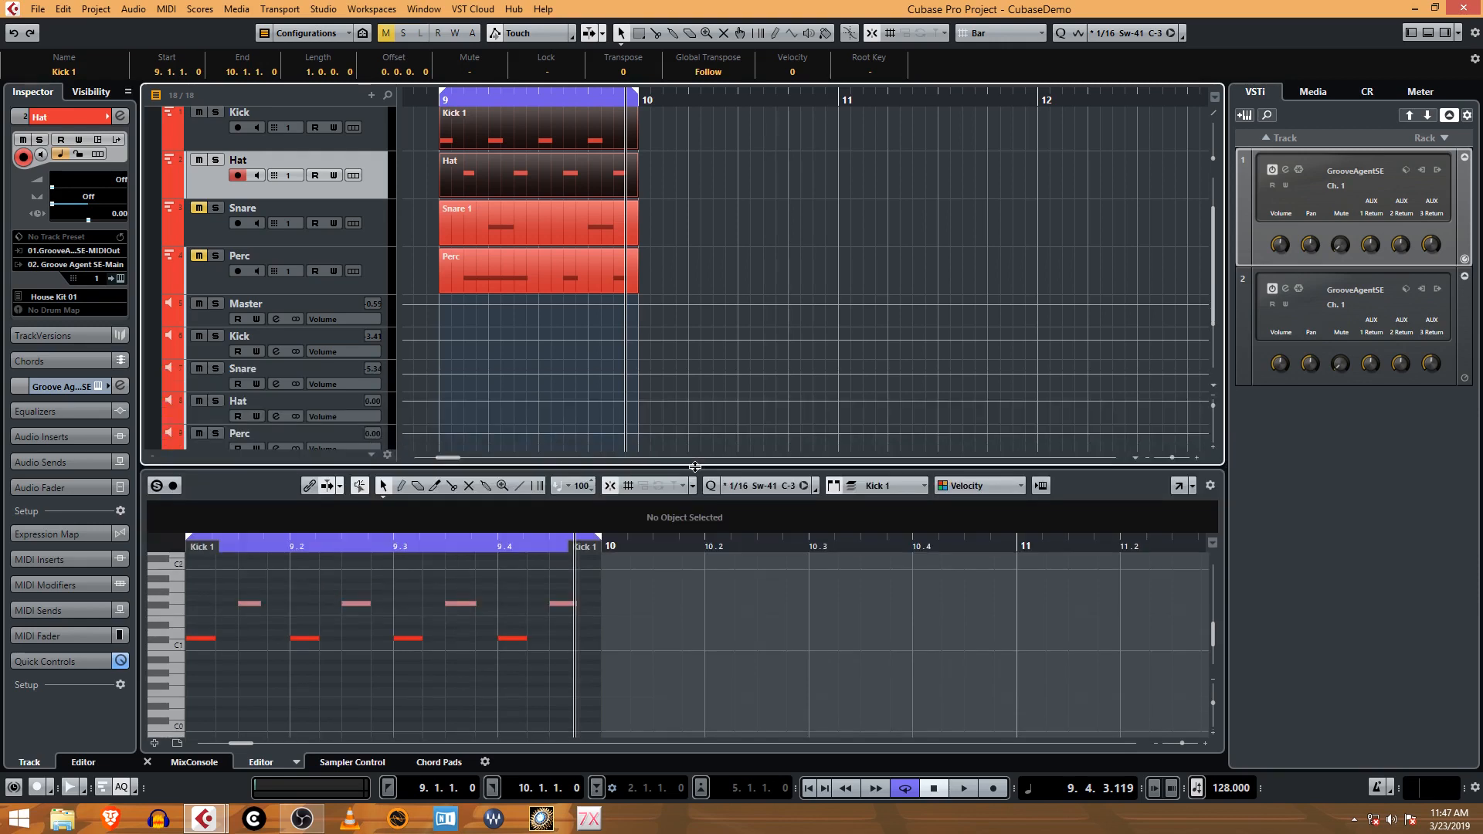
# Return the project cursor to the start of bar 9 and deselect the Kick 1 and Hat parts.
pyautogui.click(437, 101)
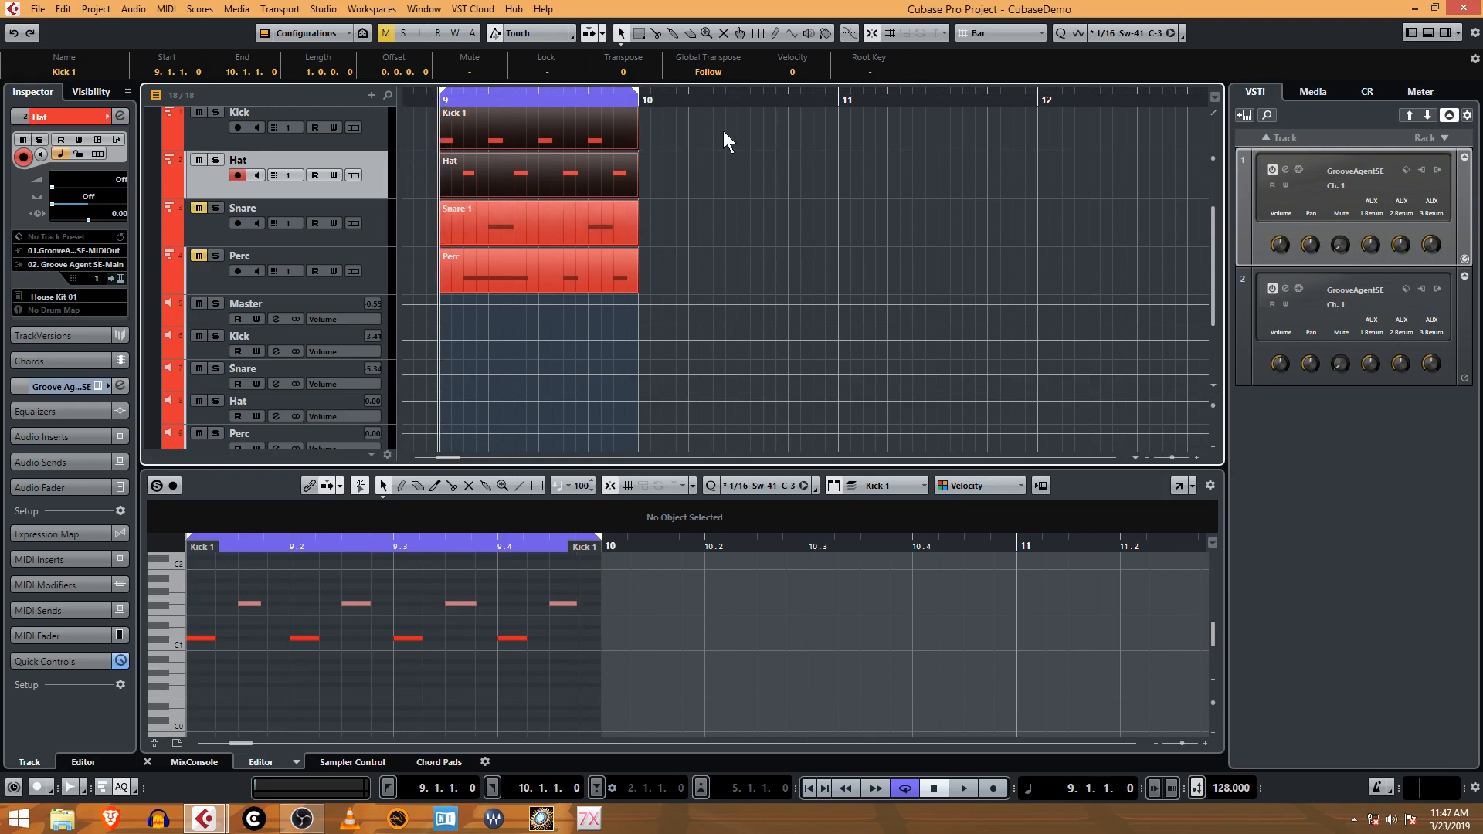
pyautogui.click(650, 127)
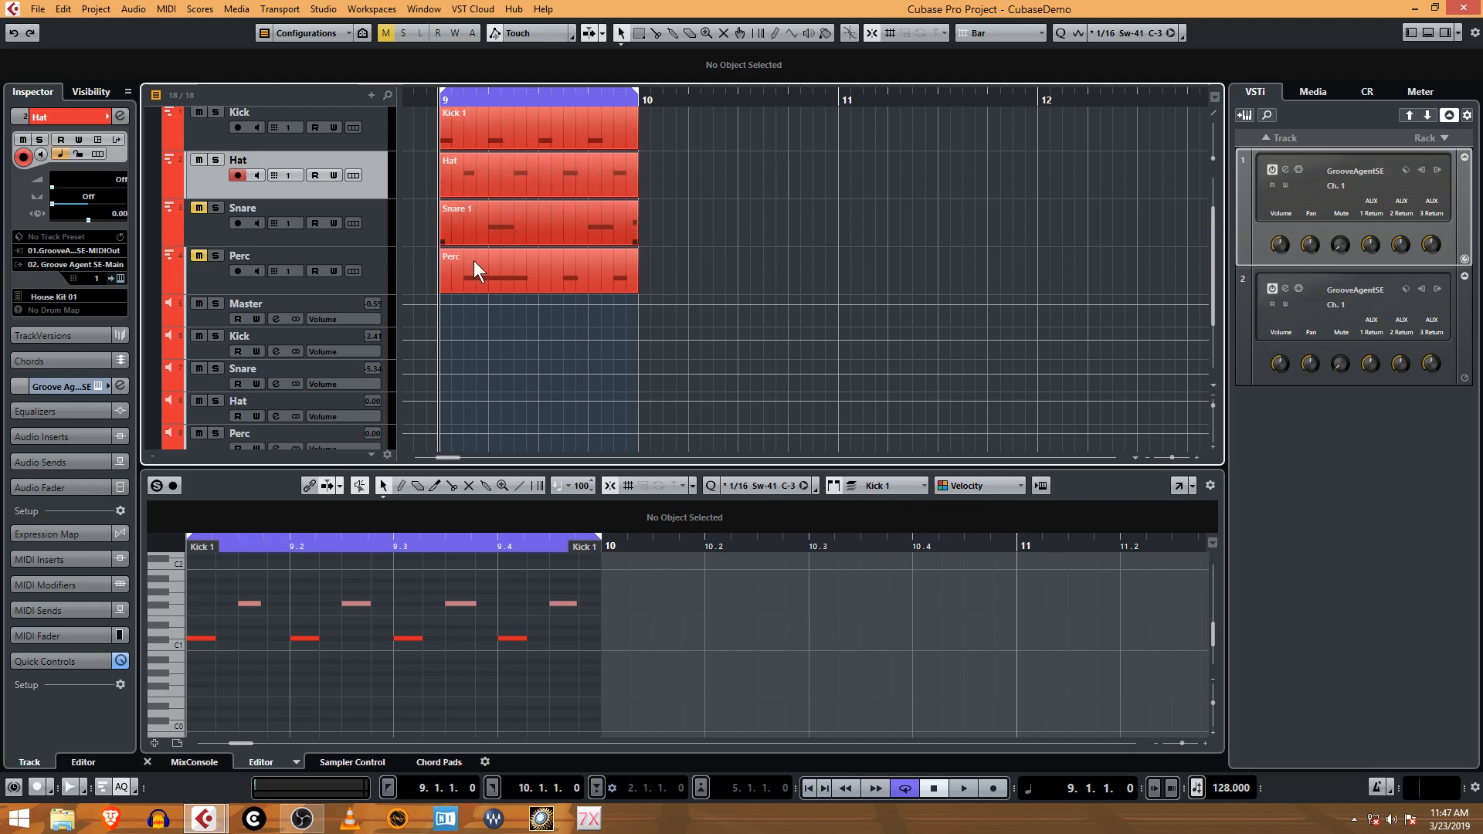
pyautogui.scroll(2, 462, 229)
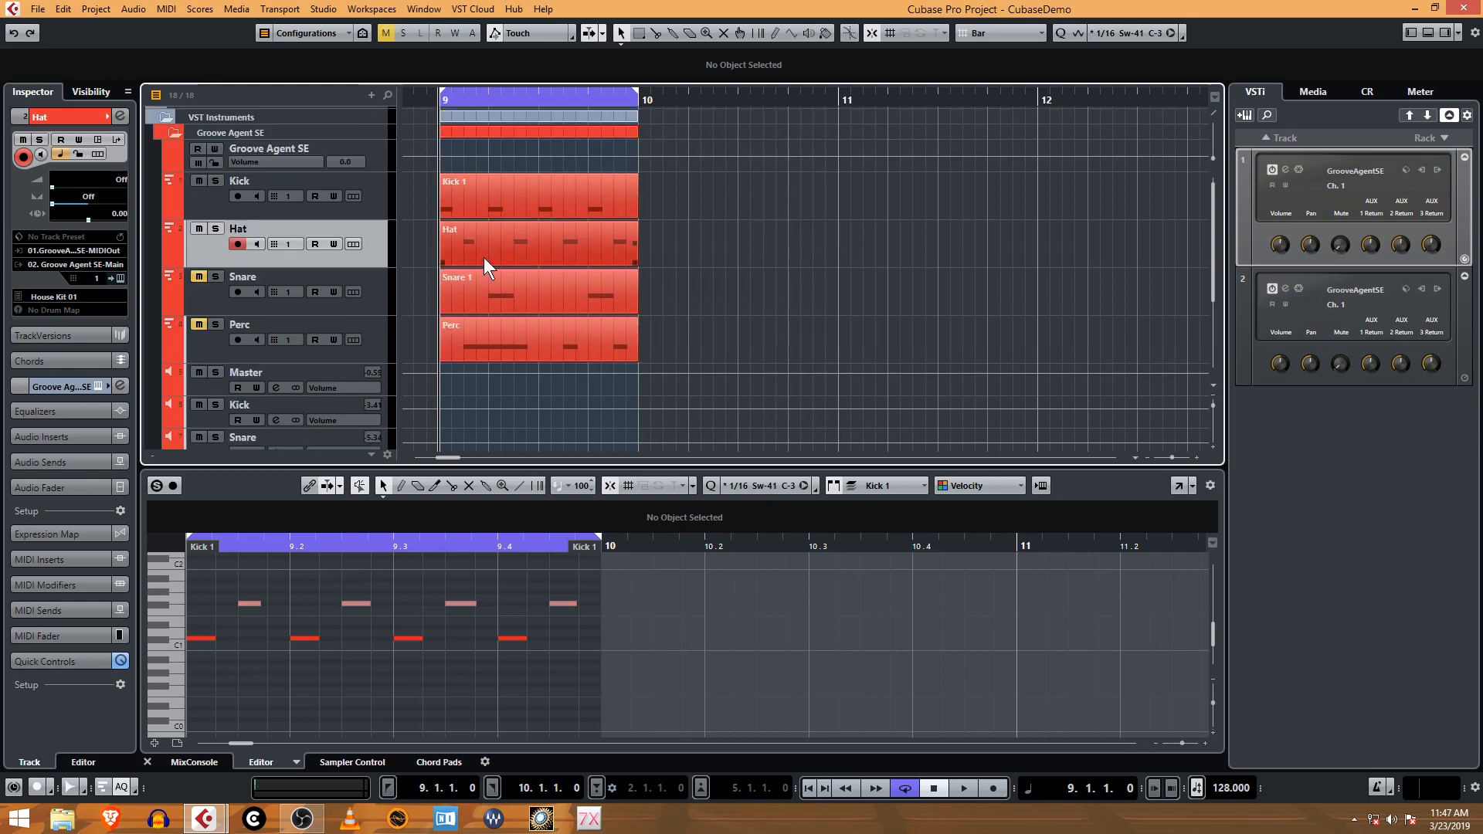
# Play the looped bar 9 to hear the Kick and Hat parts together, and stop playback.
pyautogui.press('space')
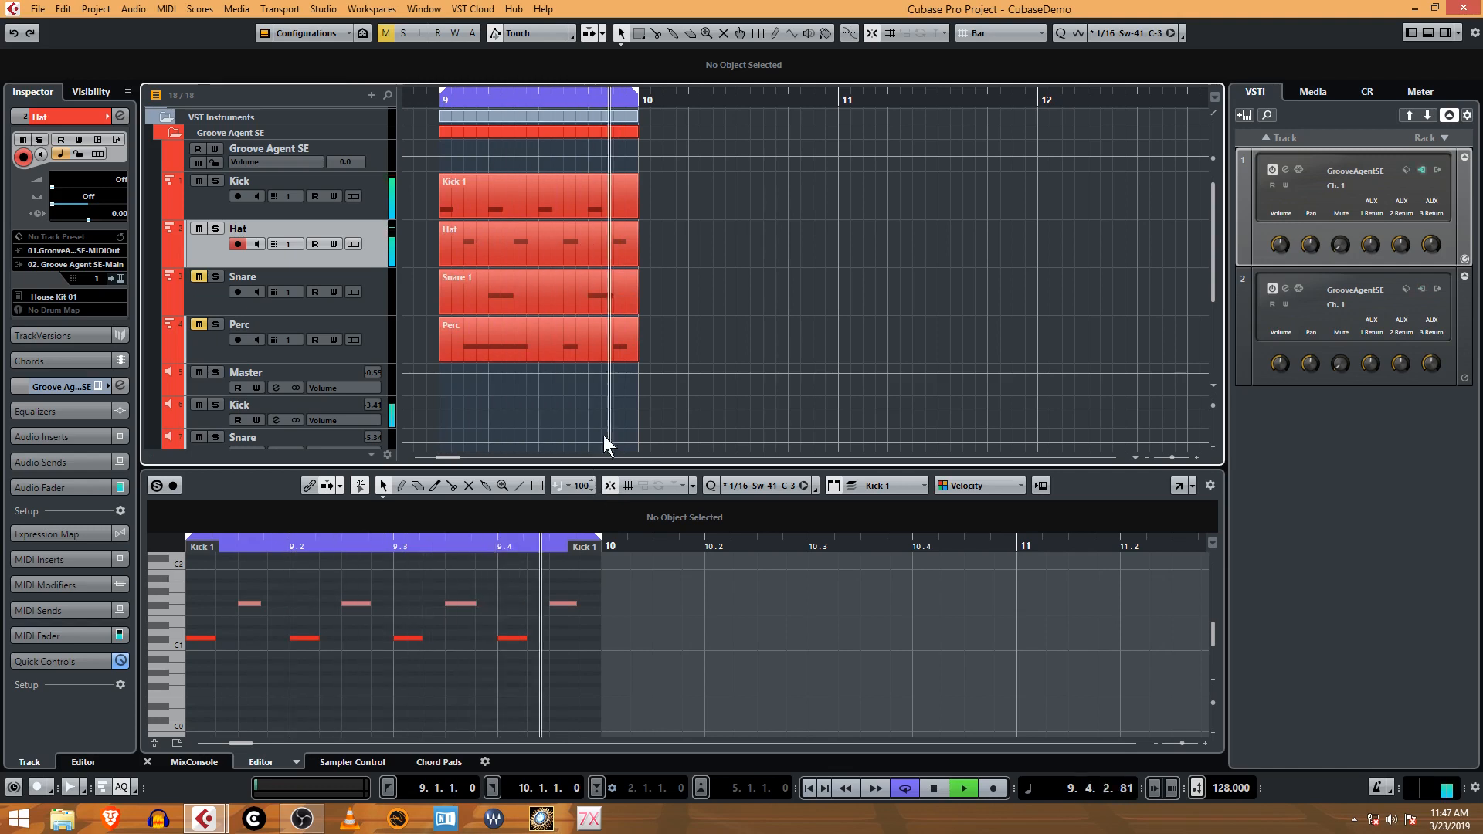
pyautogui.press('space')
pyautogui.scroll(-2, 460, 317)
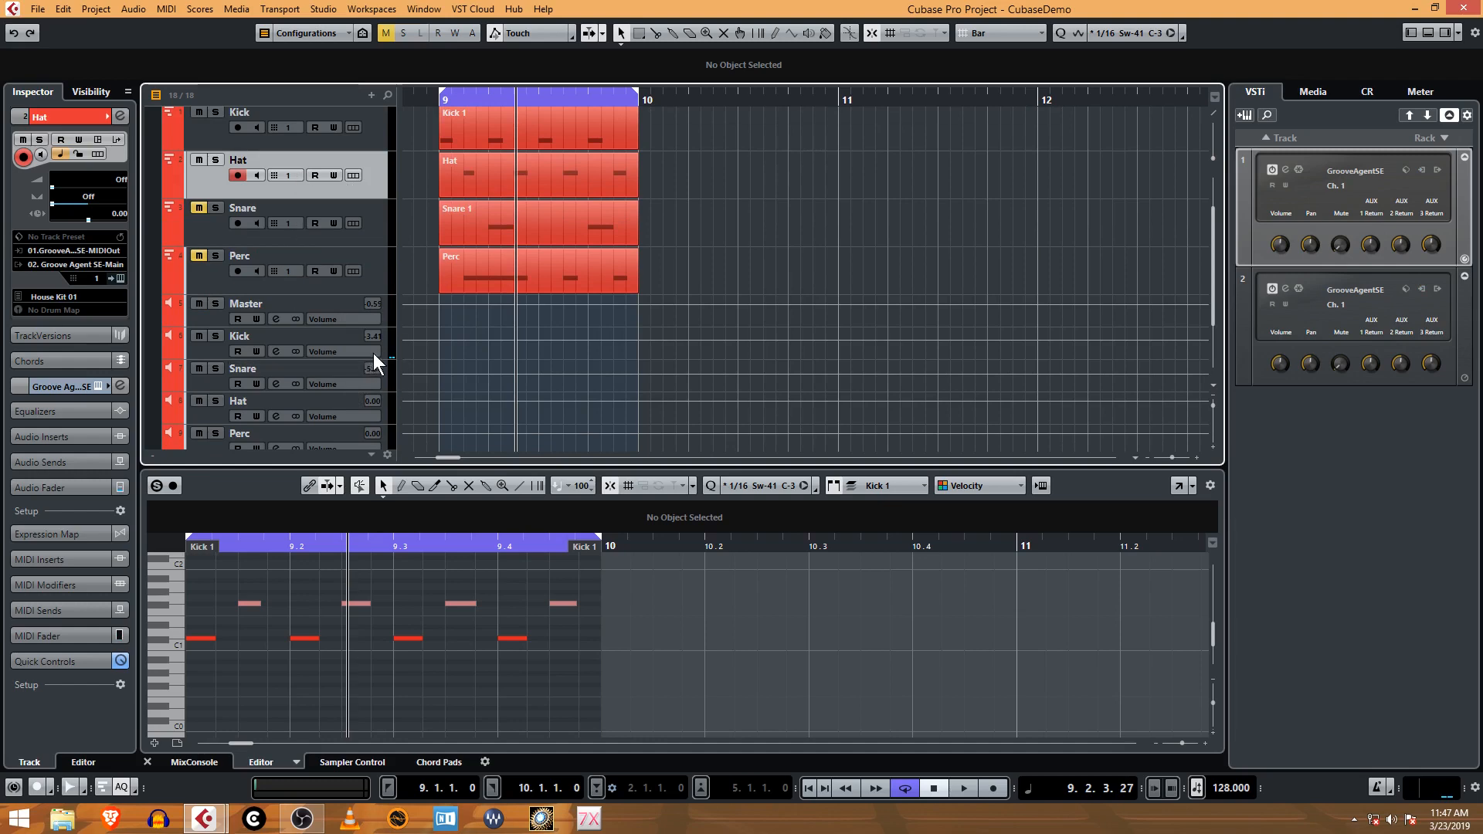
# Check the activated outputs of the second Groove Agent SE and select its Master (2) output track.
pyautogui.click(1285, 289)
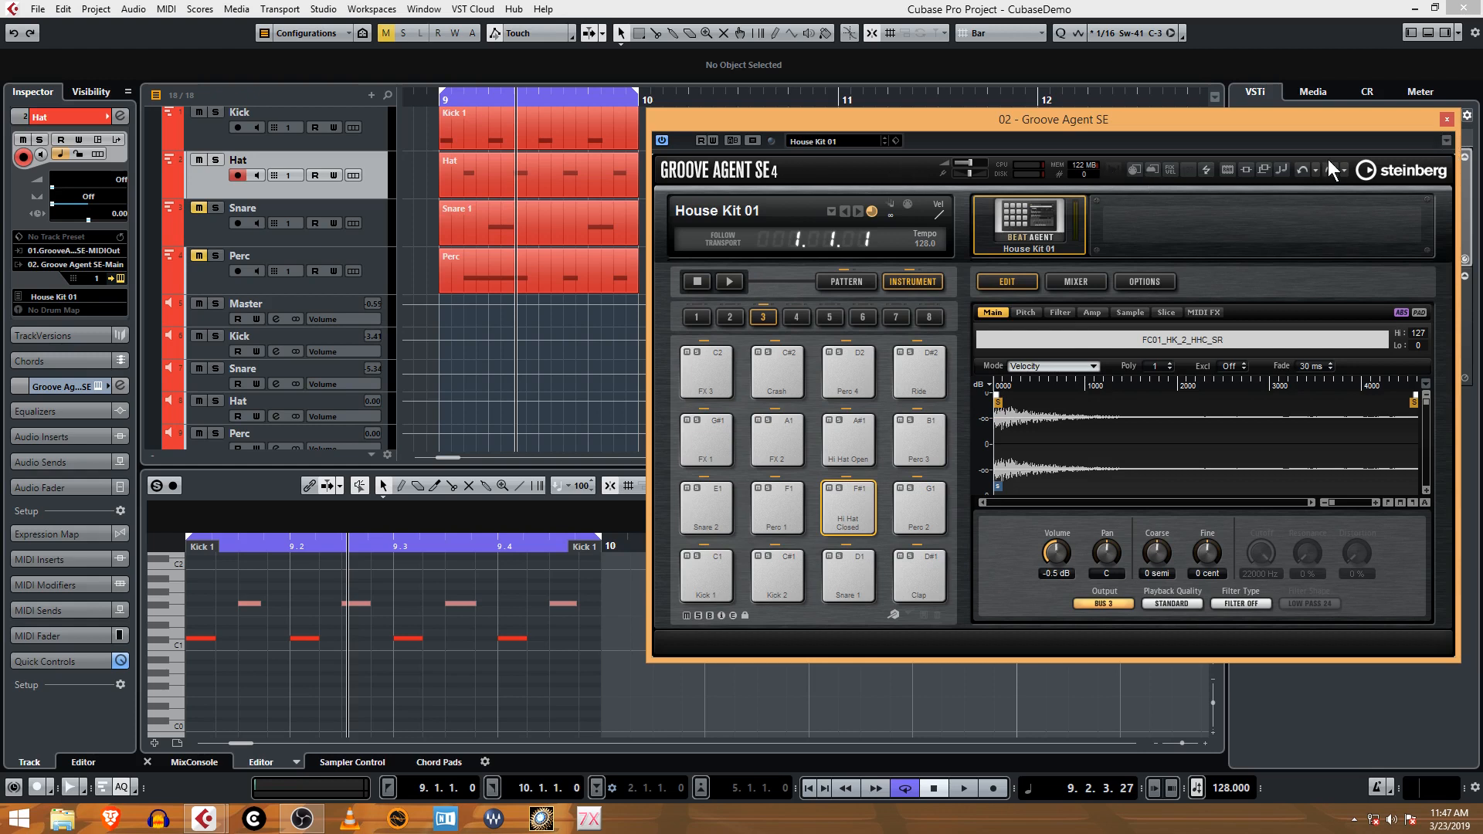
pyautogui.click(1446, 140)
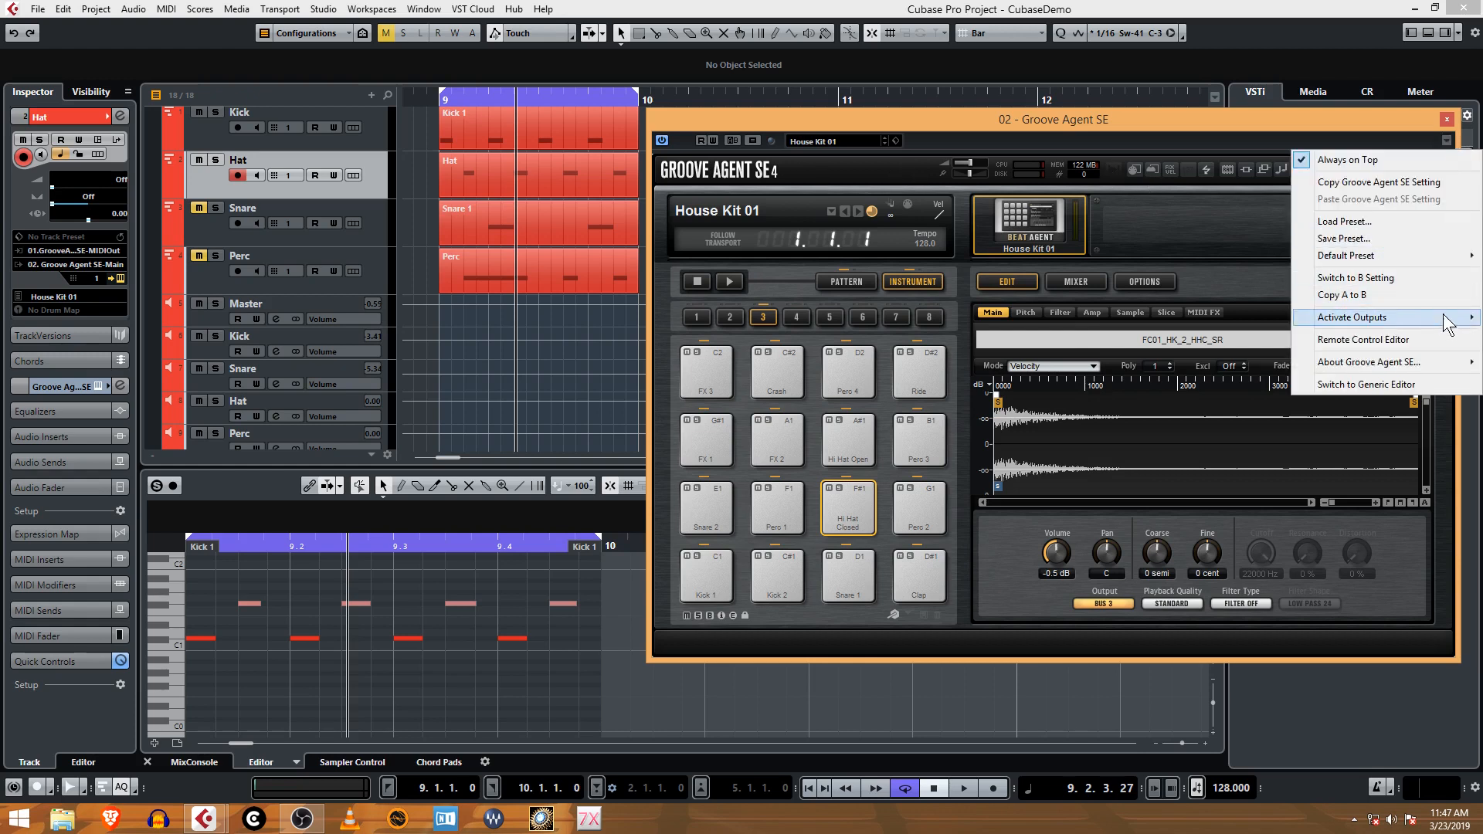
pyautogui.moveTo(1444, 318)
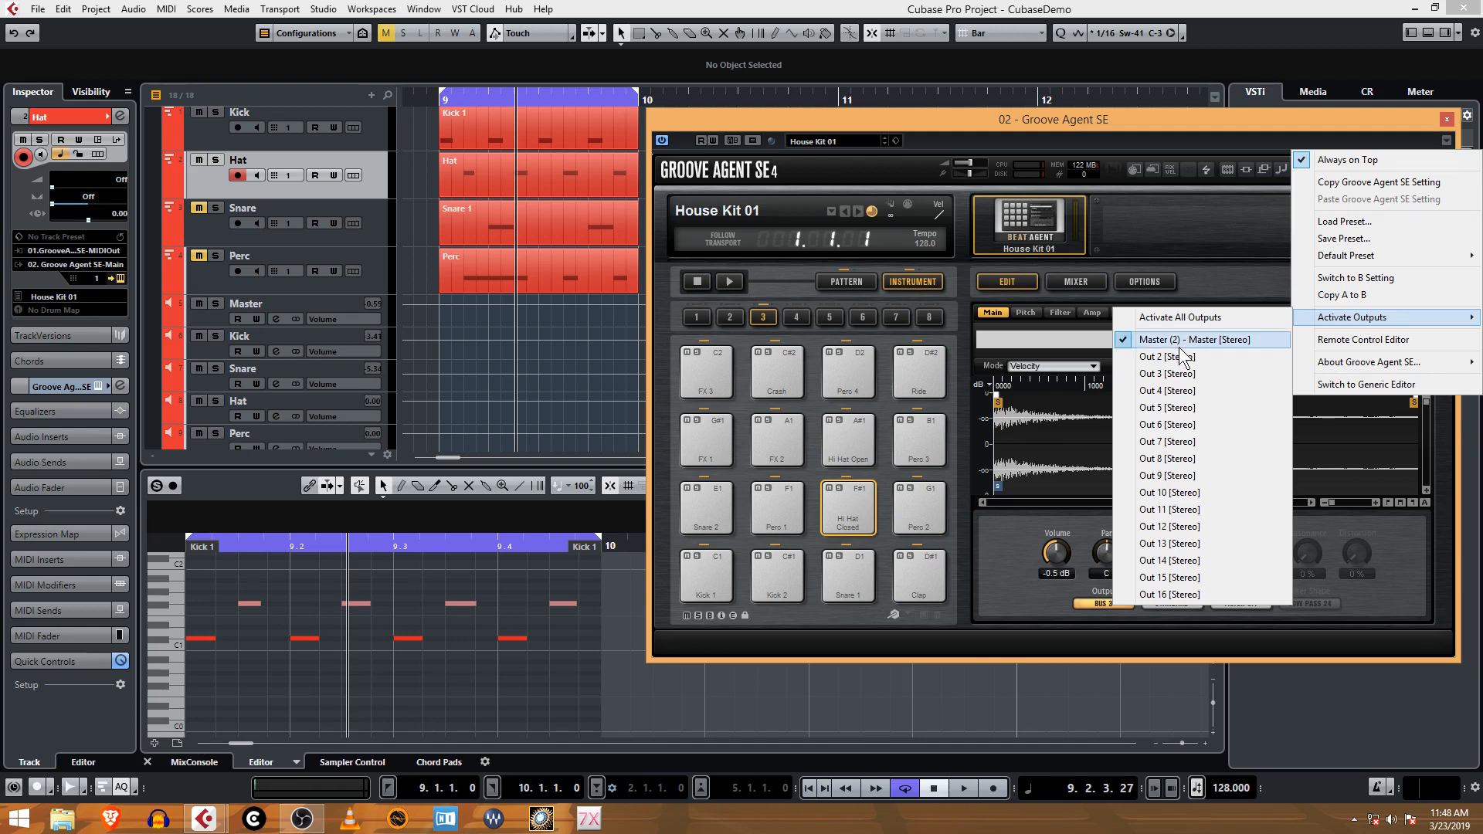
pyautogui.click(1248, 110)
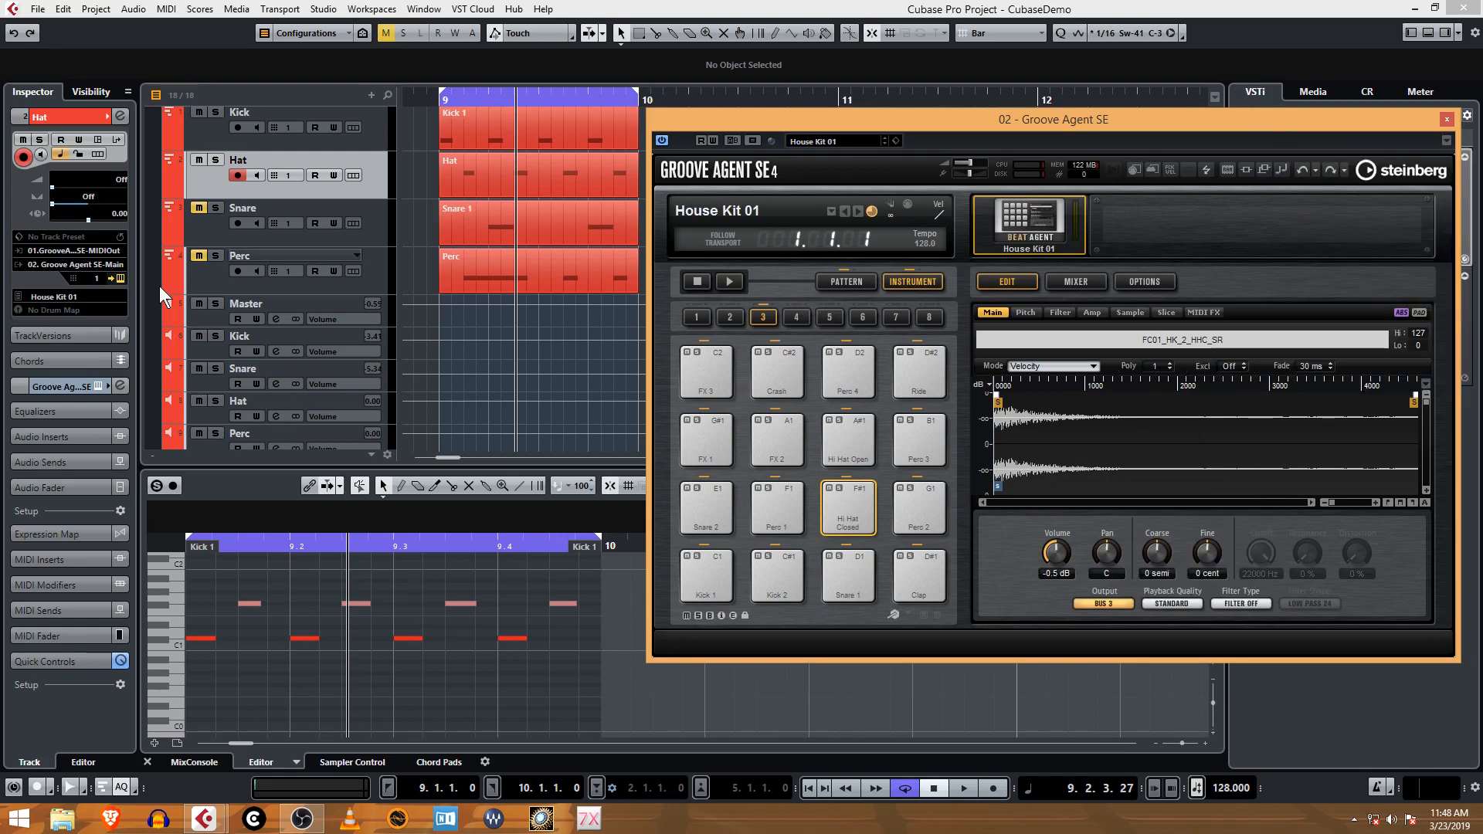
pyautogui.scroll(-3, 232, 293)
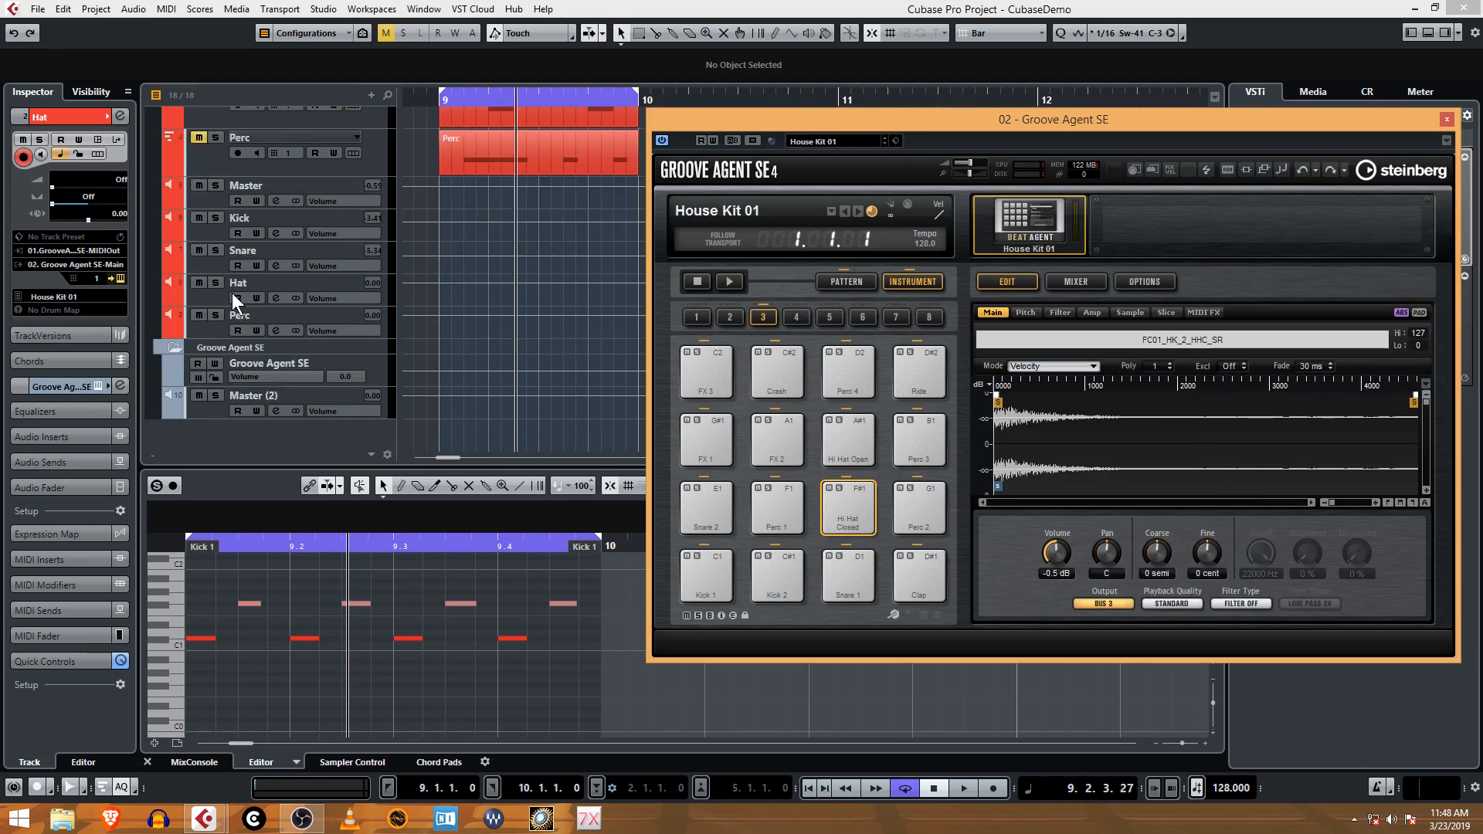
pyautogui.click(226, 407)
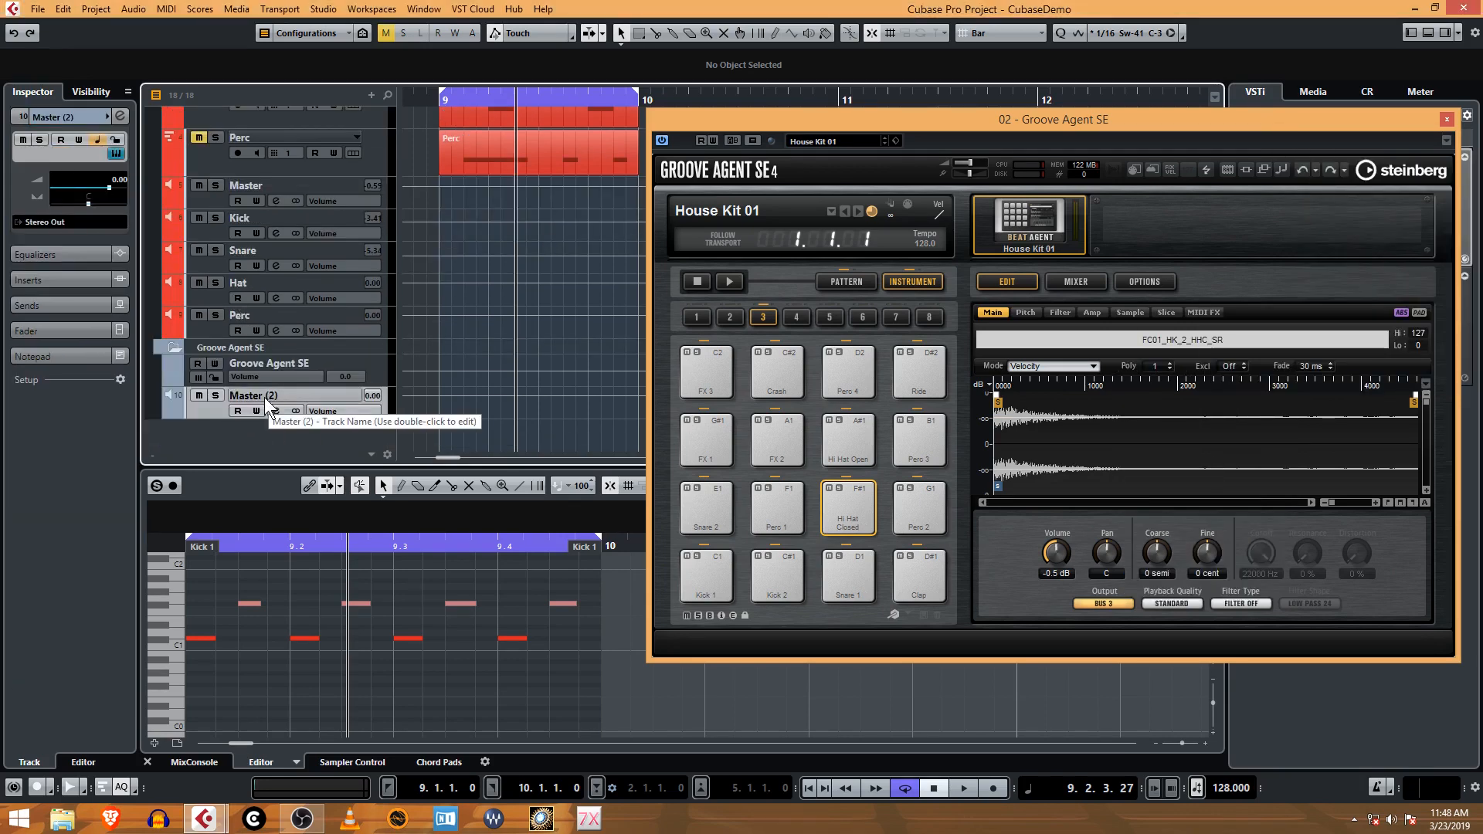
# Activate Out 2 on the second Groove Agent SE and rename its new output track Hat.
pyautogui.click(1446, 140)
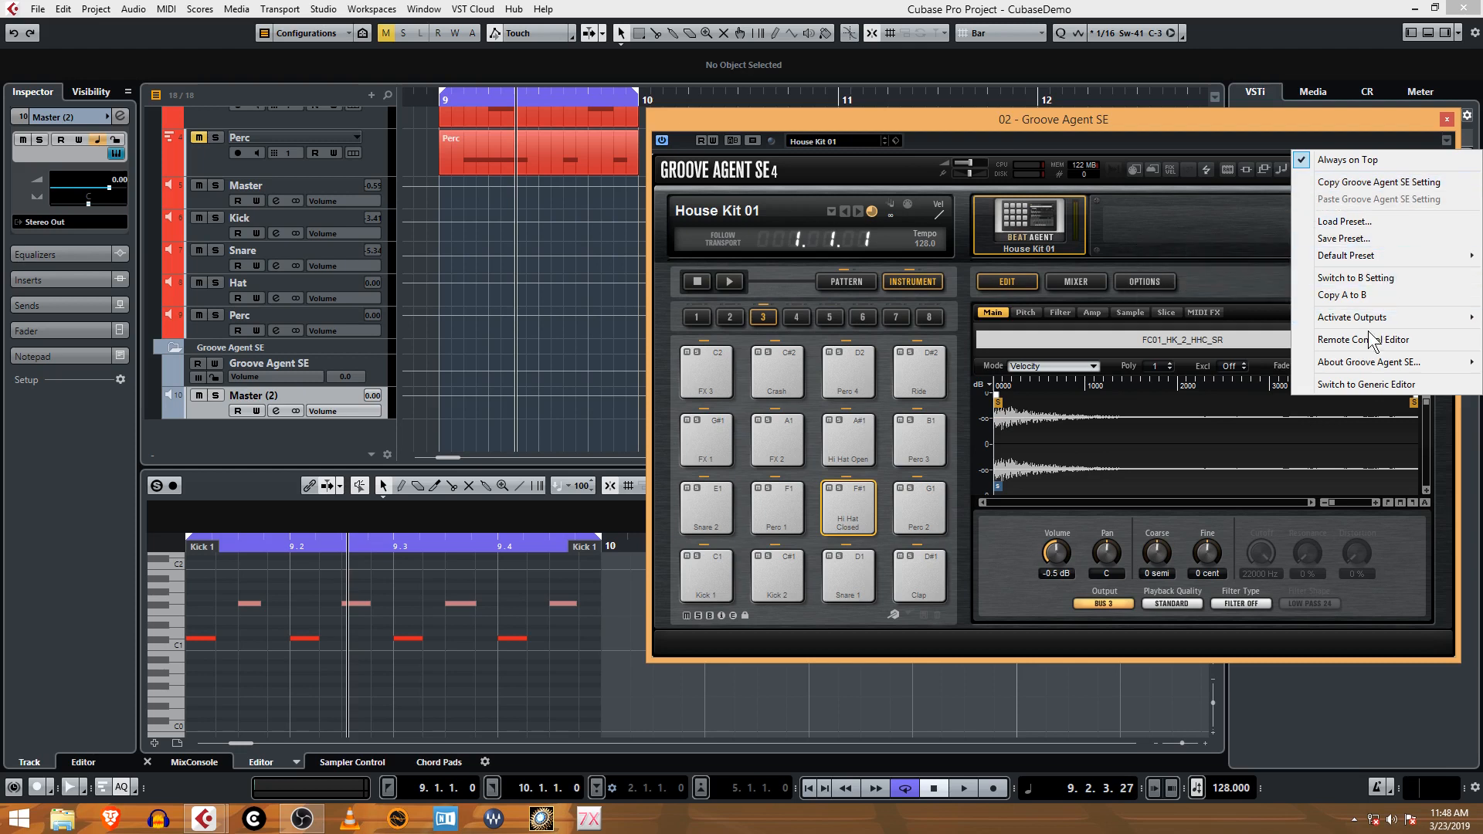
pyautogui.moveTo(1382, 318)
pyautogui.click(1201, 355)
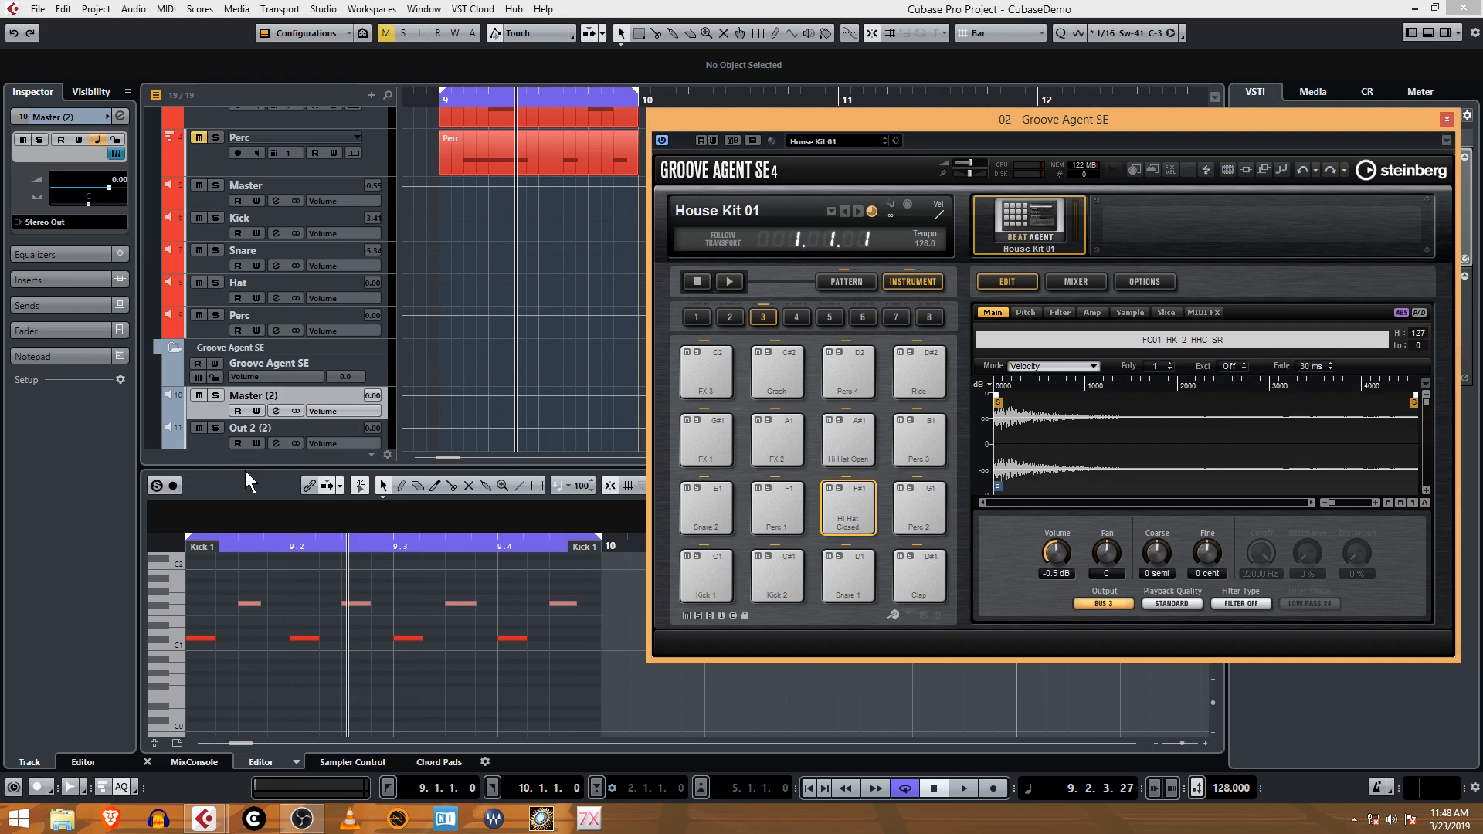
pyautogui.doubleClick(253, 429)
pyautogui.write('Hat')
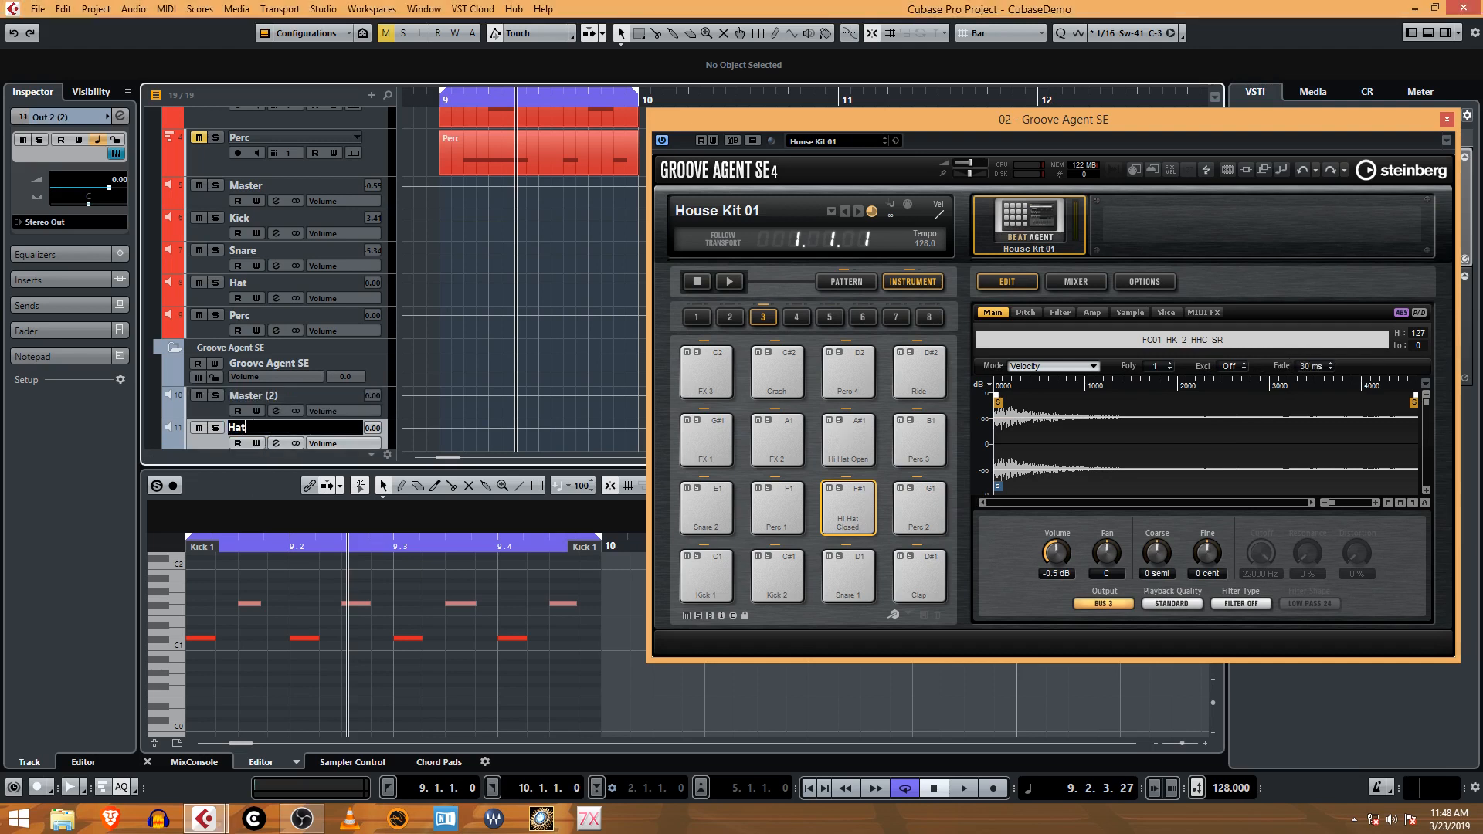
# Route Bus 3 of the second Groove Agent SE to Out 2 and audition the Hi Hat Closed pad.
pyautogui.click(873, 507)
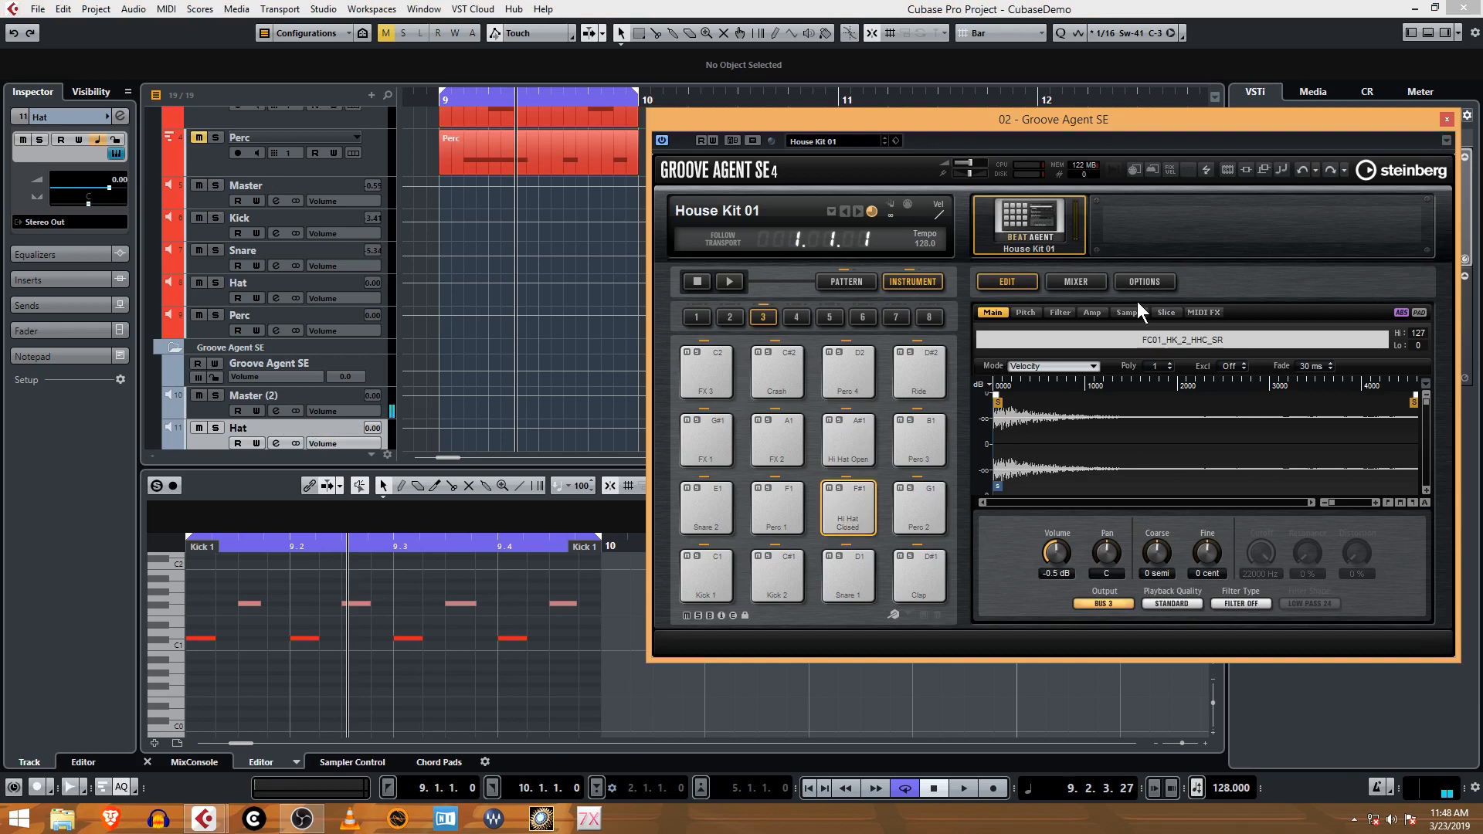
pyautogui.click(1099, 285)
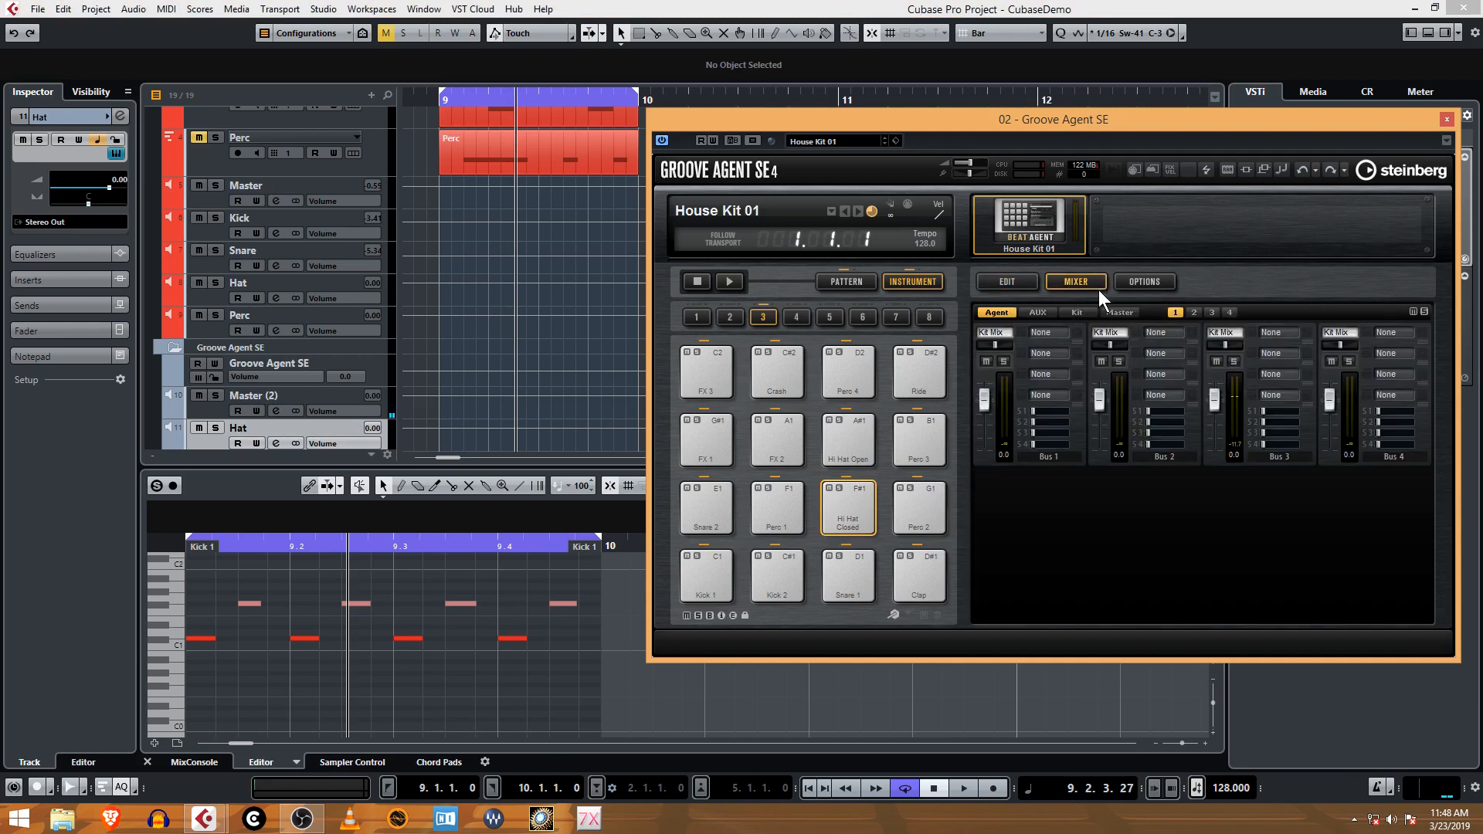
pyautogui.click(846, 506)
pyautogui.click(1231, 332)
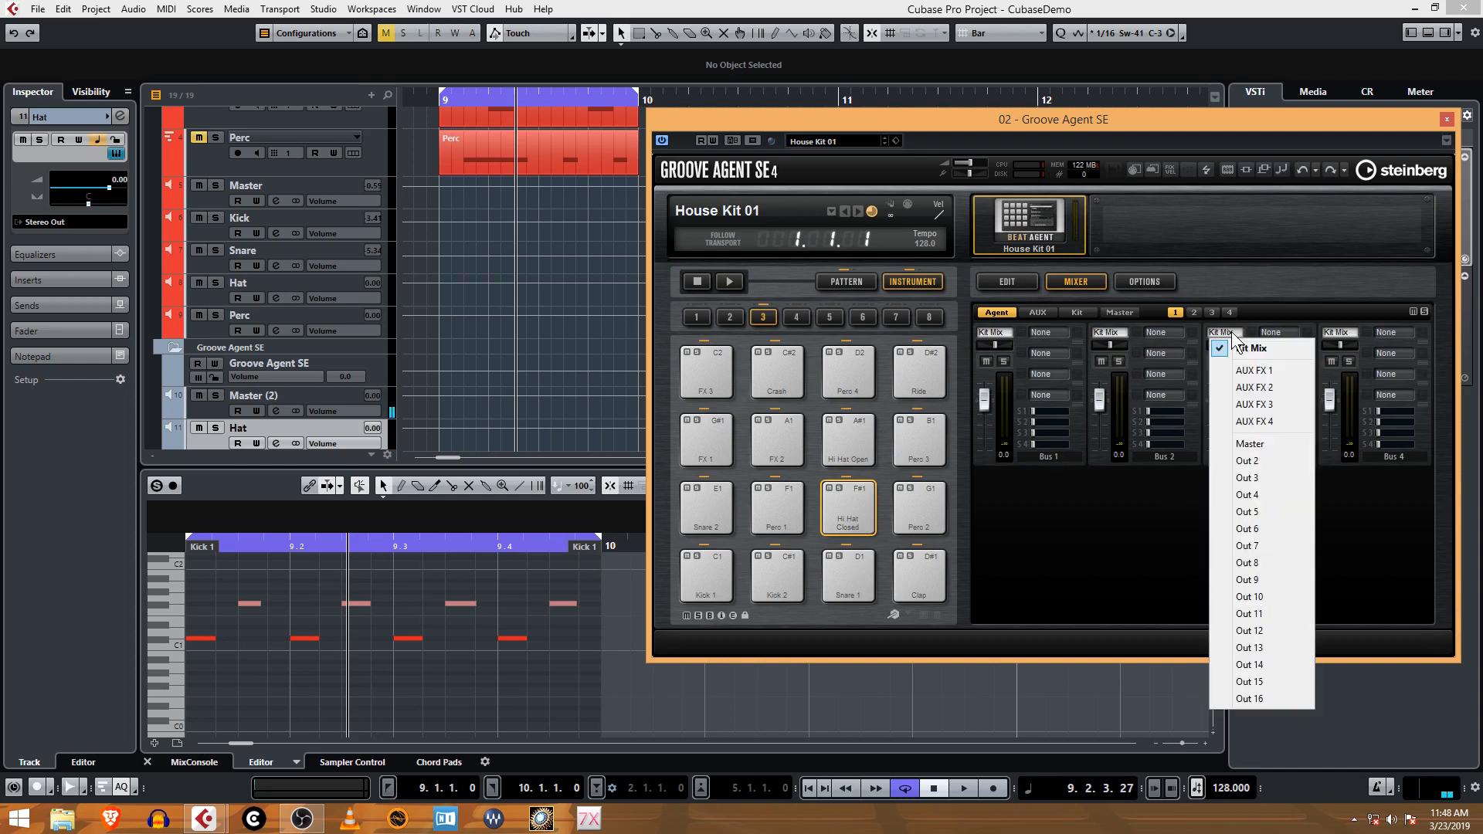
pyautogui.click(1259, 461)
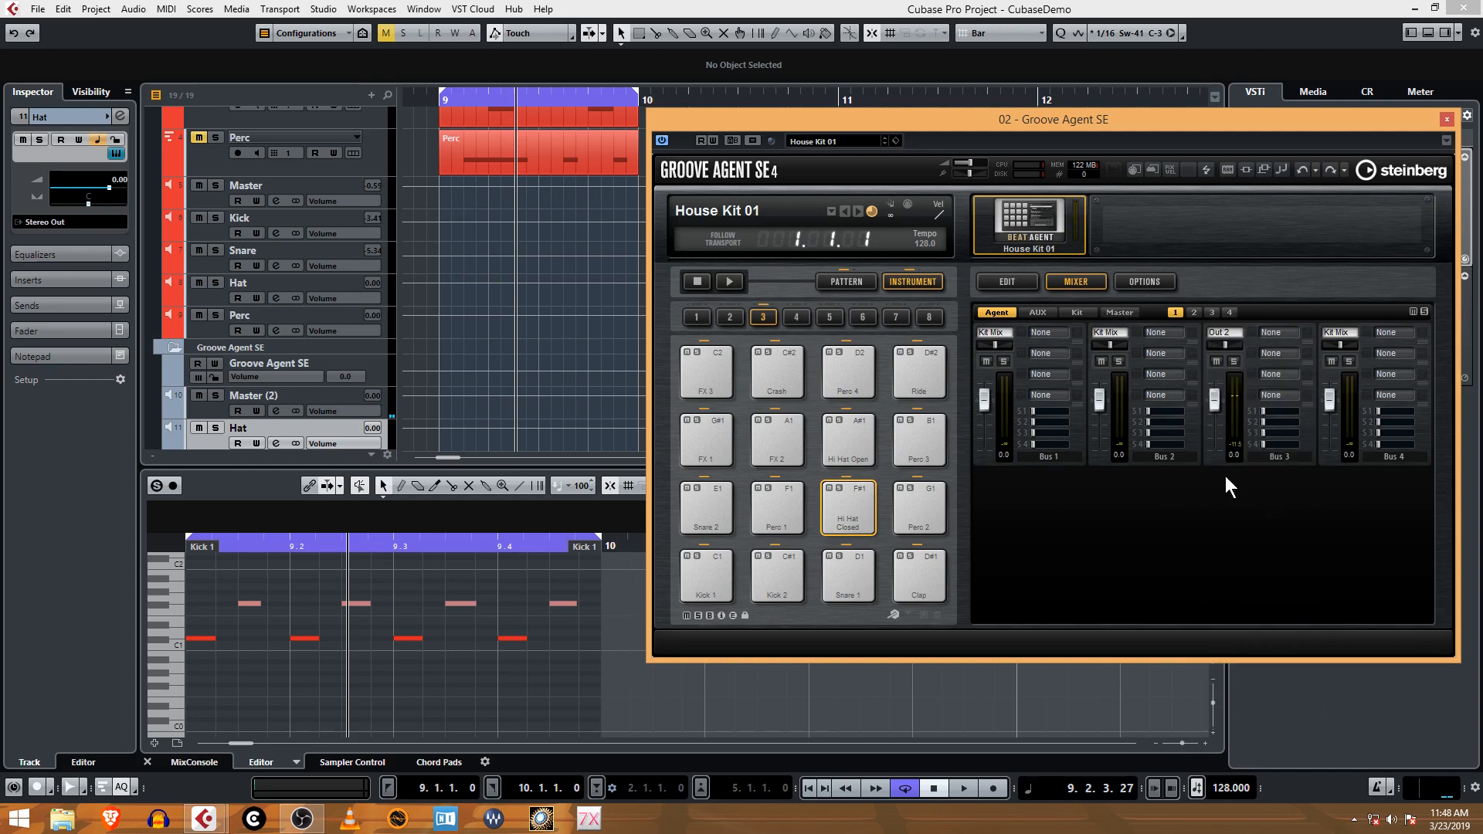
pyautogui.click(847, 509)
# Review the list of activated outputs for the second Groove Agent SE, leaving the selection as it is.
pyautogui.click(1462, 158)
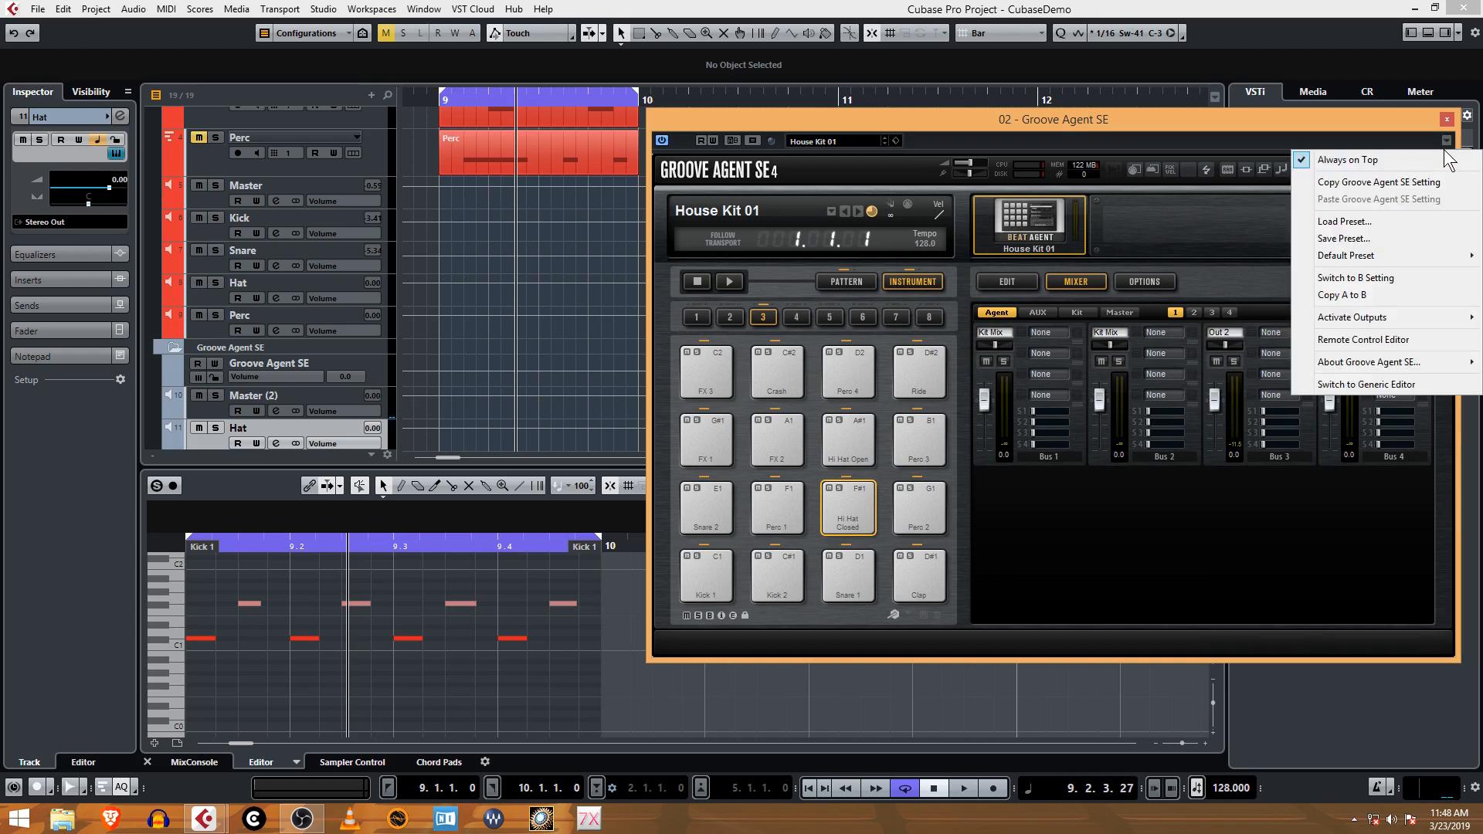
pyautogui.moveTo(1360, 317)
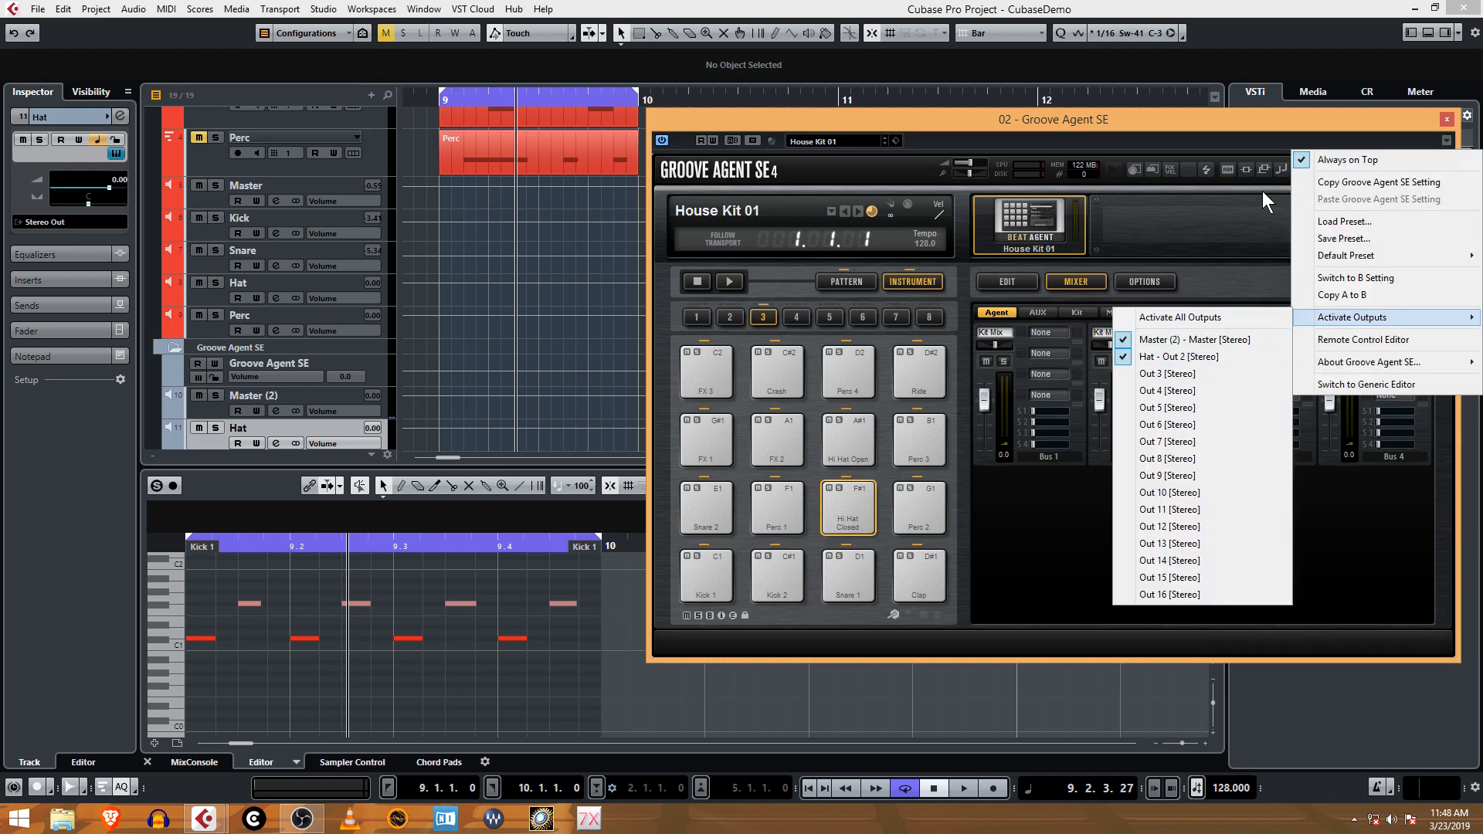
pyautogui.click(1276, 122)
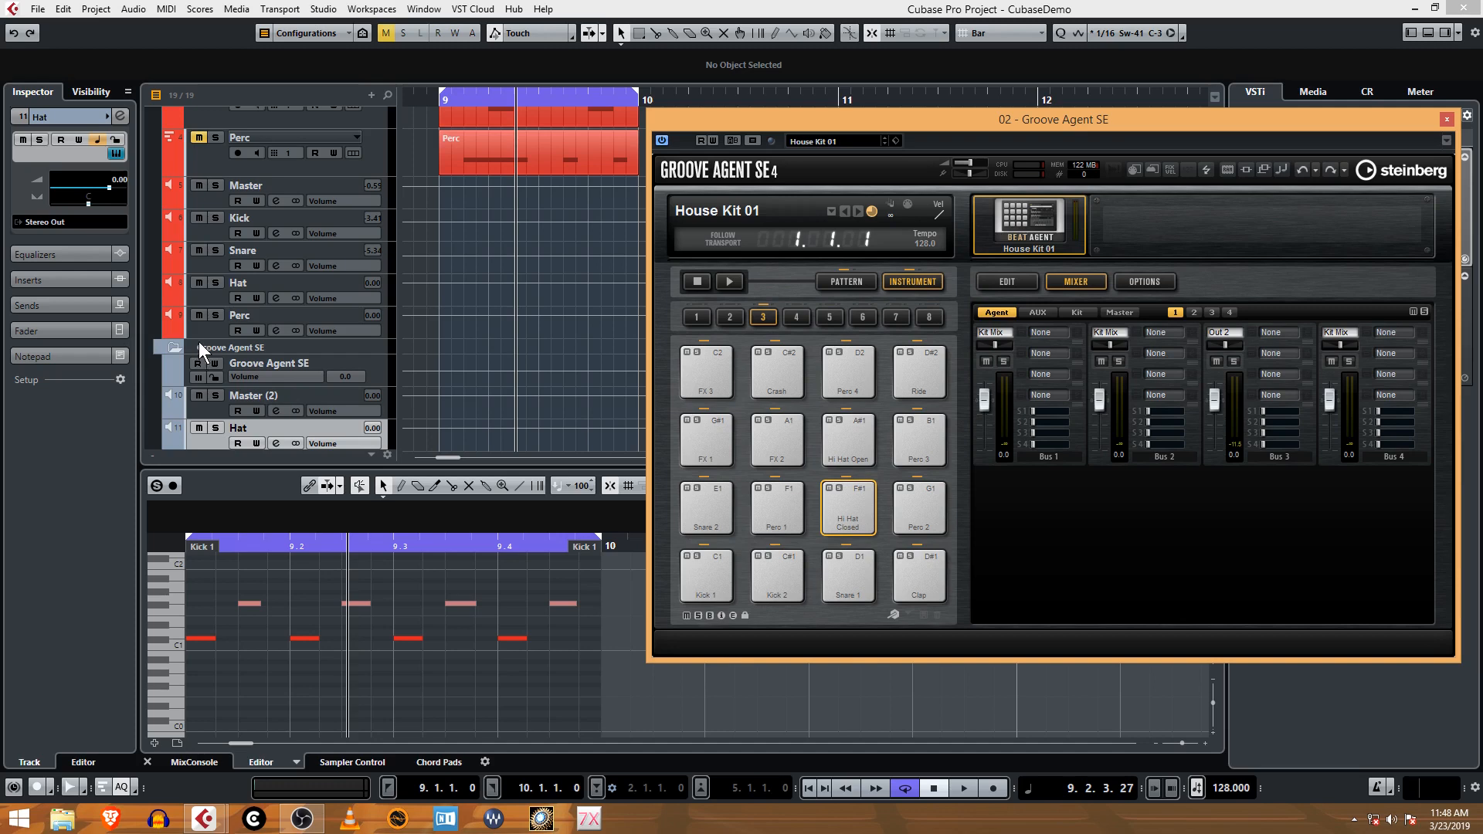
# Color the second Groove Agent SE folder track orange.
pyautogui.scroll(6, 206, 334)
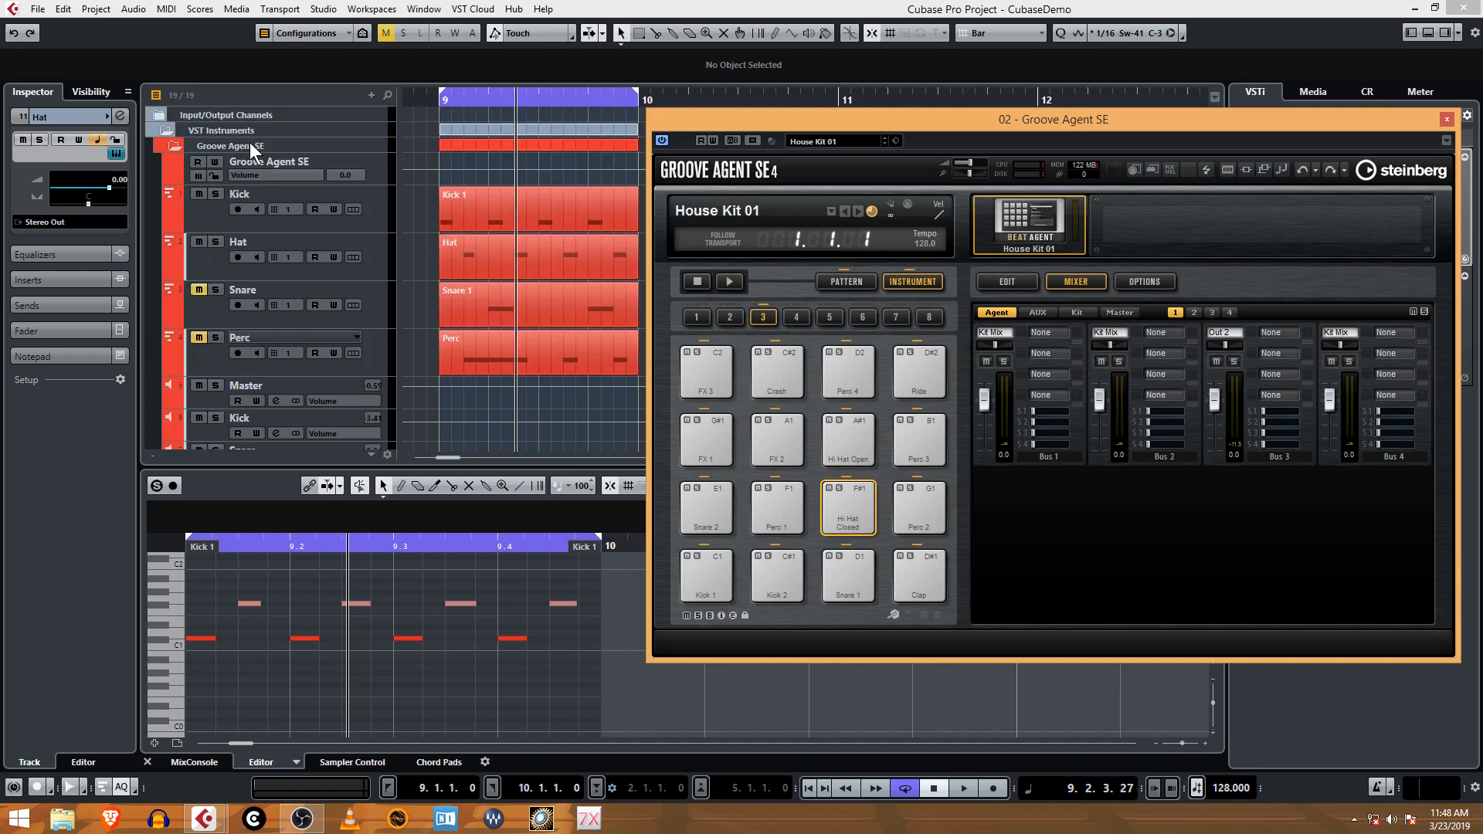
pyautogui.scroll(-6, 202, 344)
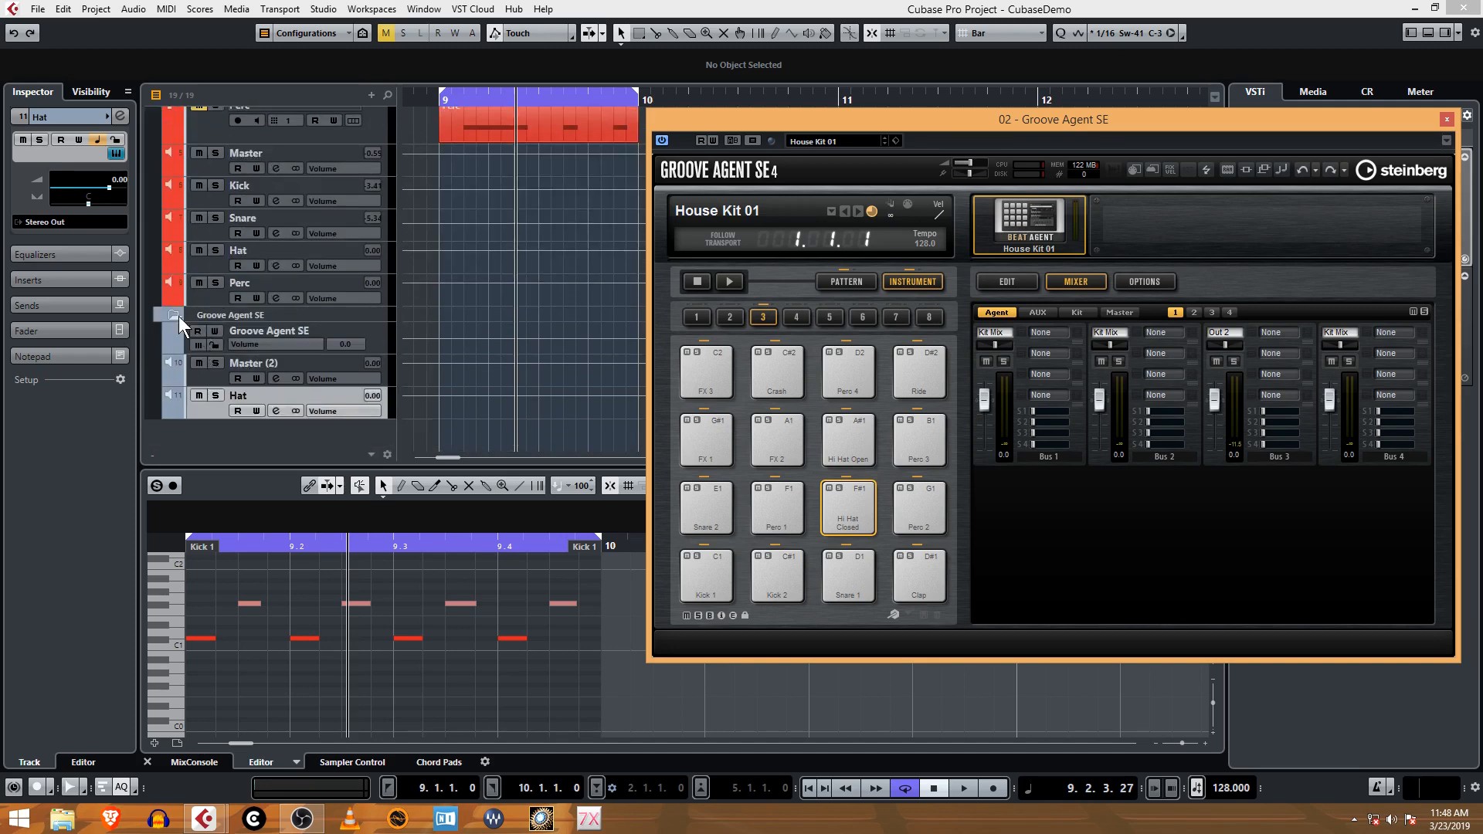
pyautogui.click(176, 316)
pyautogui.click(168, 412)
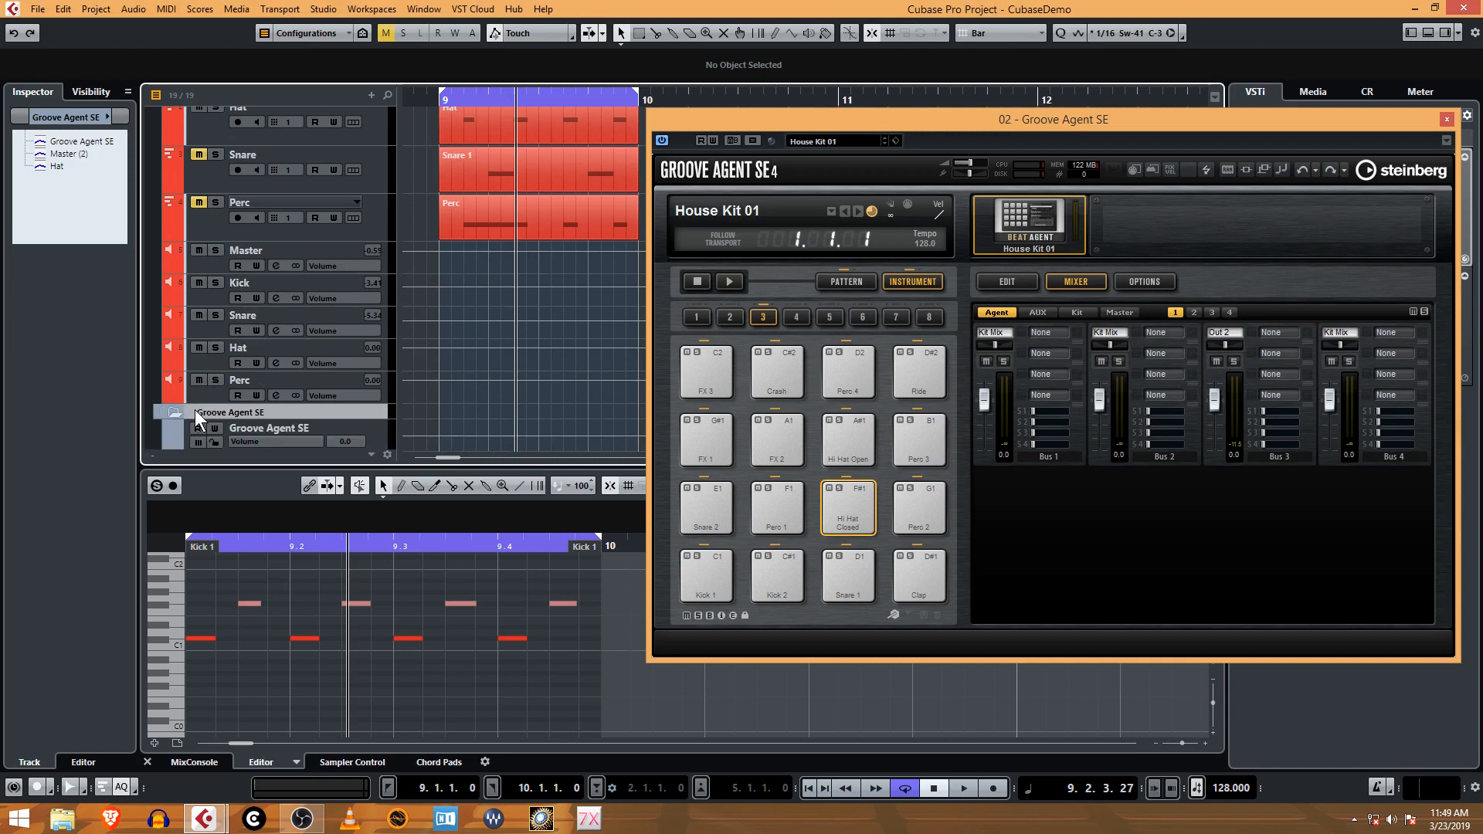
pyautogui.click(106, 115)
pyautogui.click(160, 125)
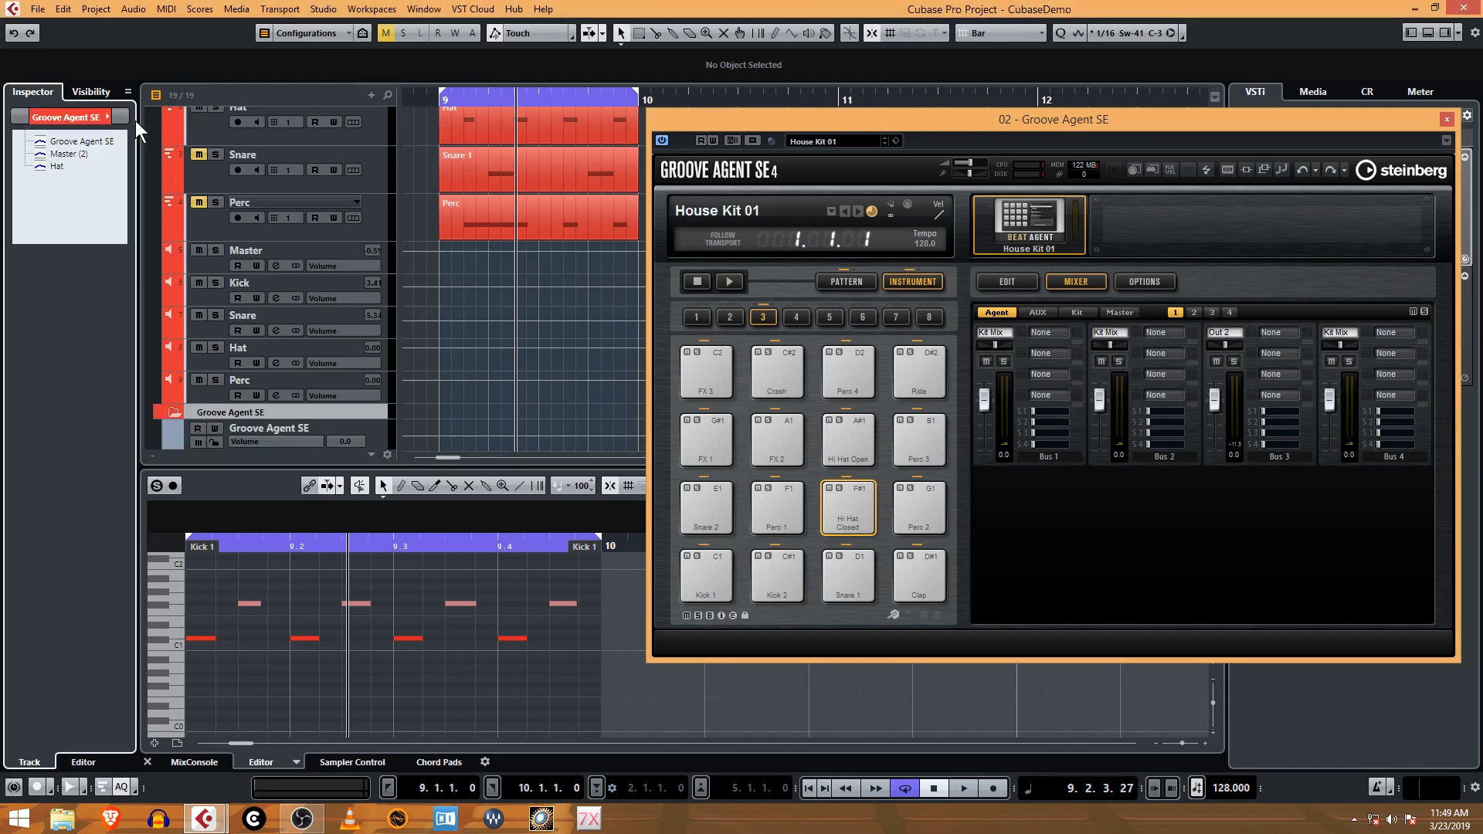
pyautogui.click(106, 116)
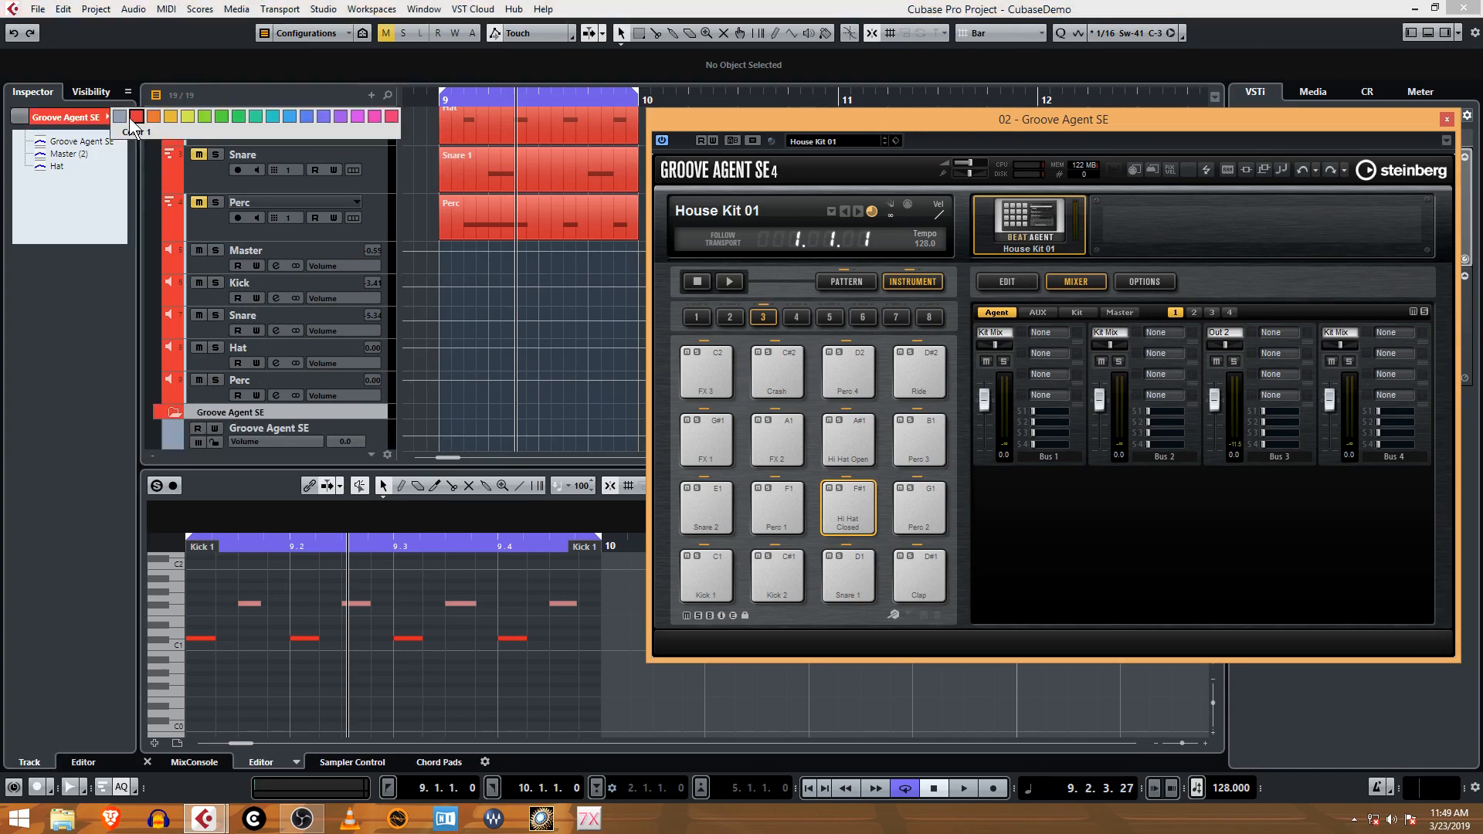
pyautogui.click(154, 117)
# Color the second Groove Agent SE's automation track and its Master (2) and Hat output tracks orange.
pyautogui.scroll(-2, 255, 398)
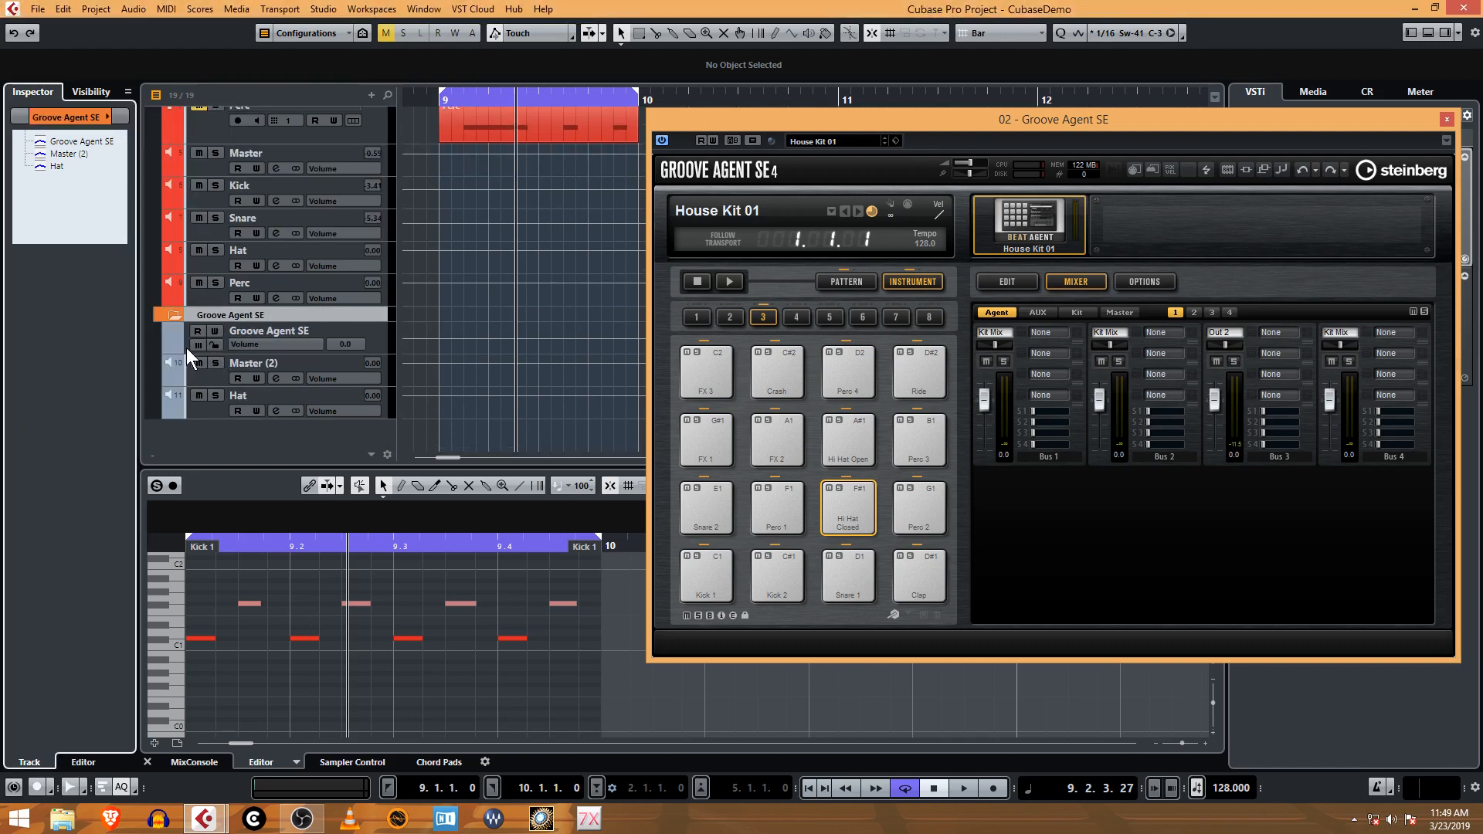
pyautogui.click(178, 341)
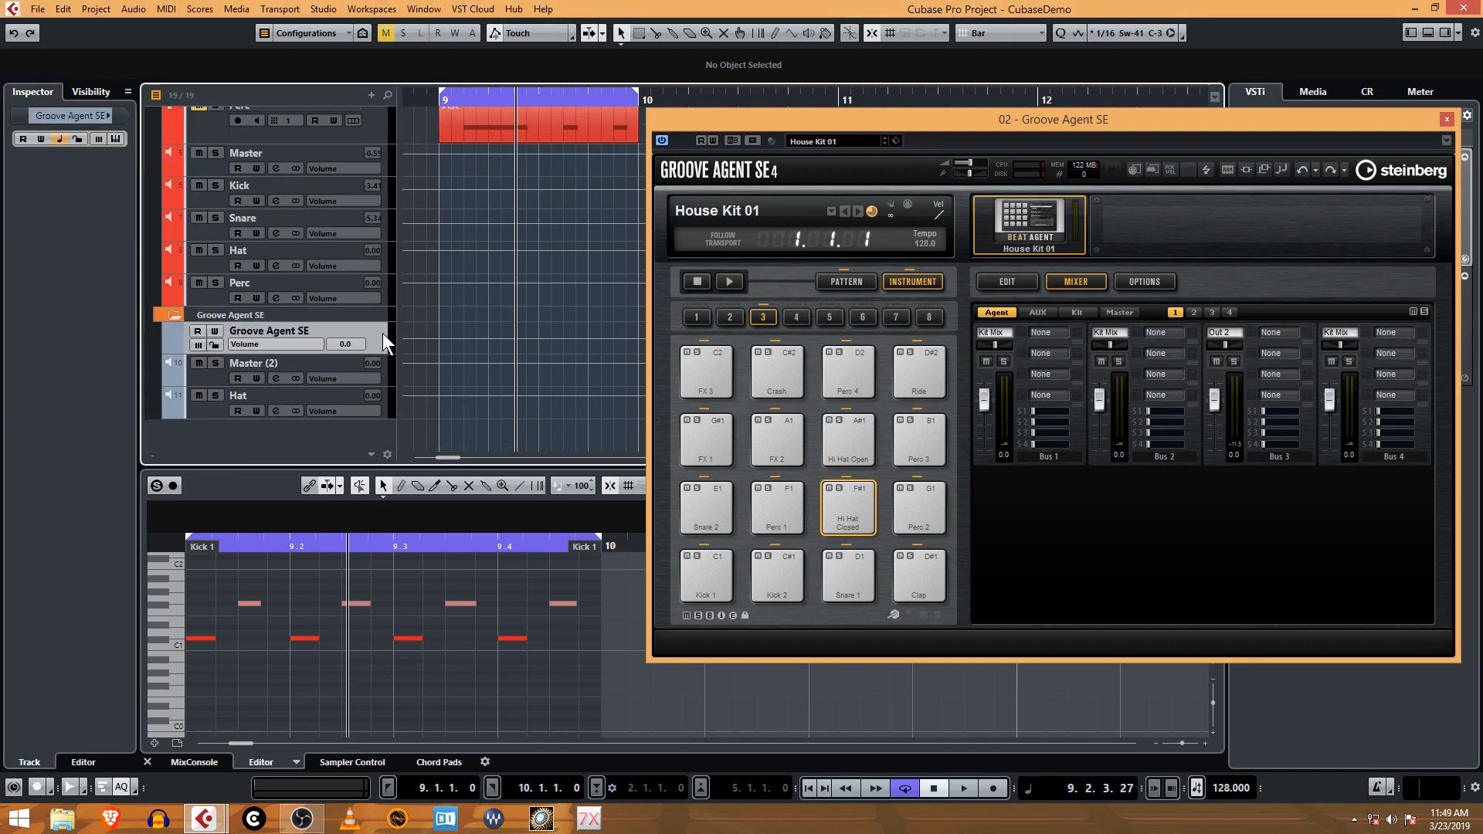
pyautogui.click(108, 115)
pyautogui.click(151, 115)
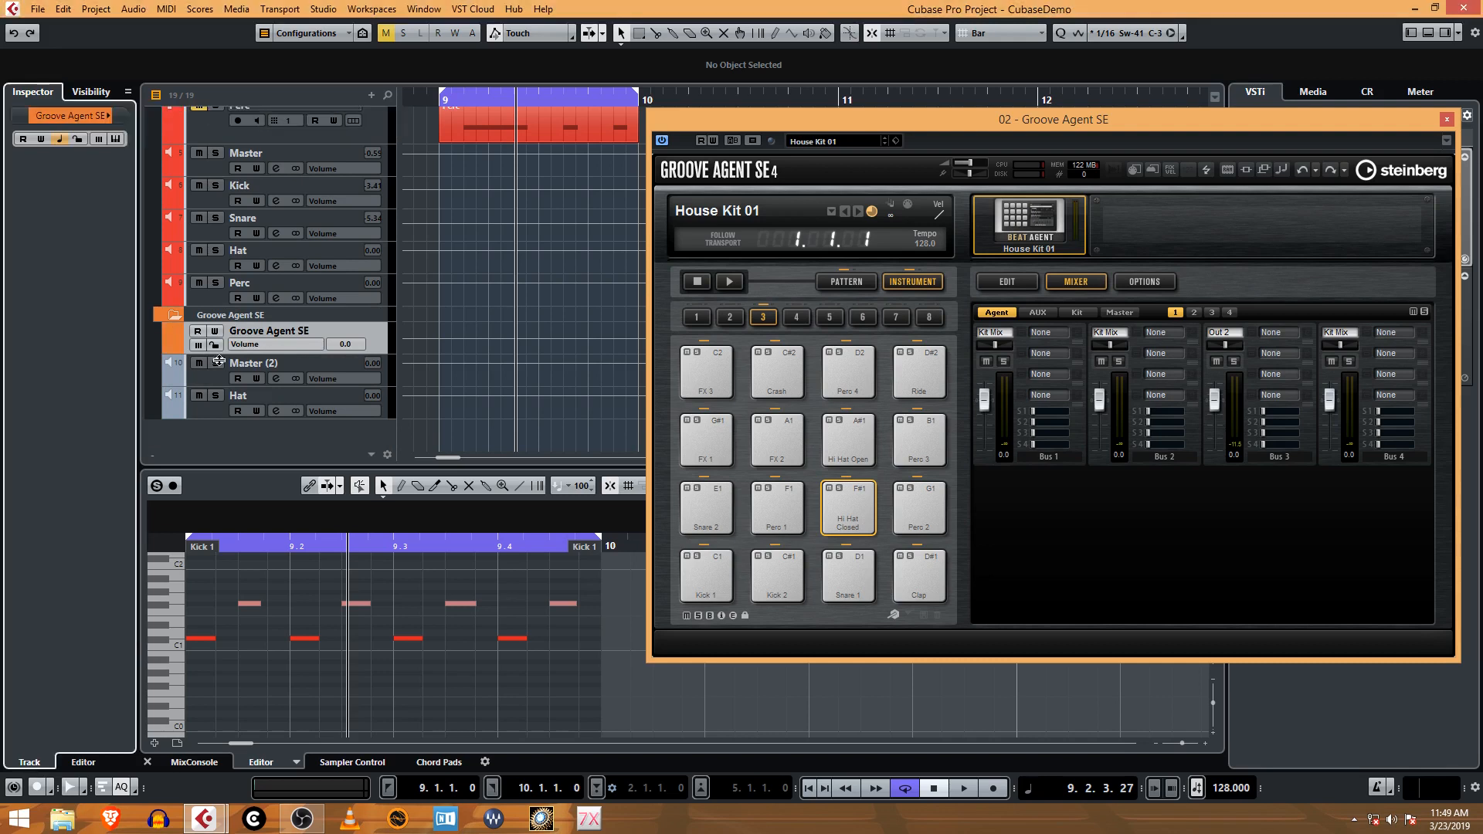
pyautogui.click(212, 371)
pyautogui.click(108, 116)
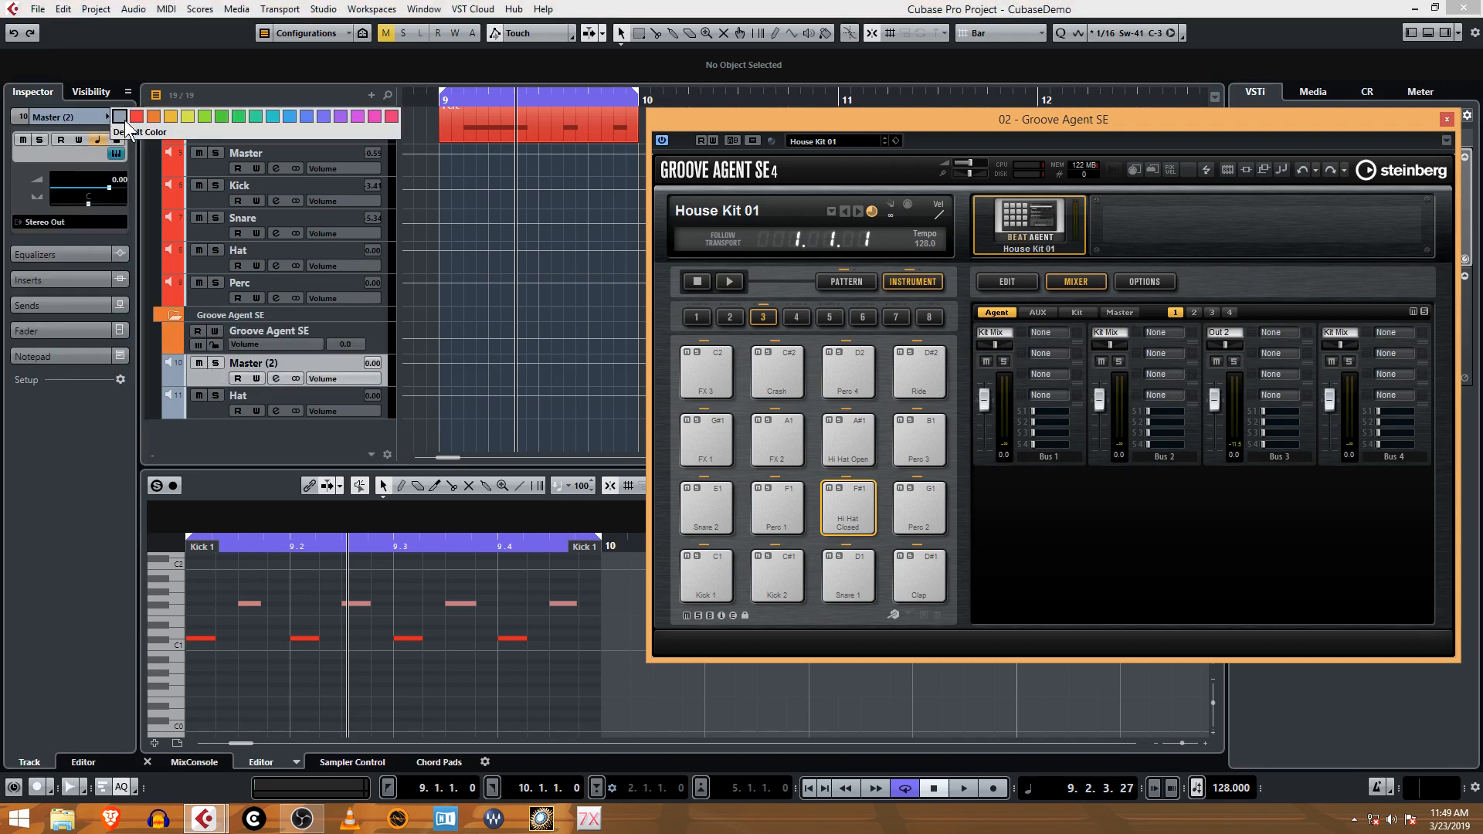
pyautogui.click(152, 116)
pyautogui.click(202, 405)
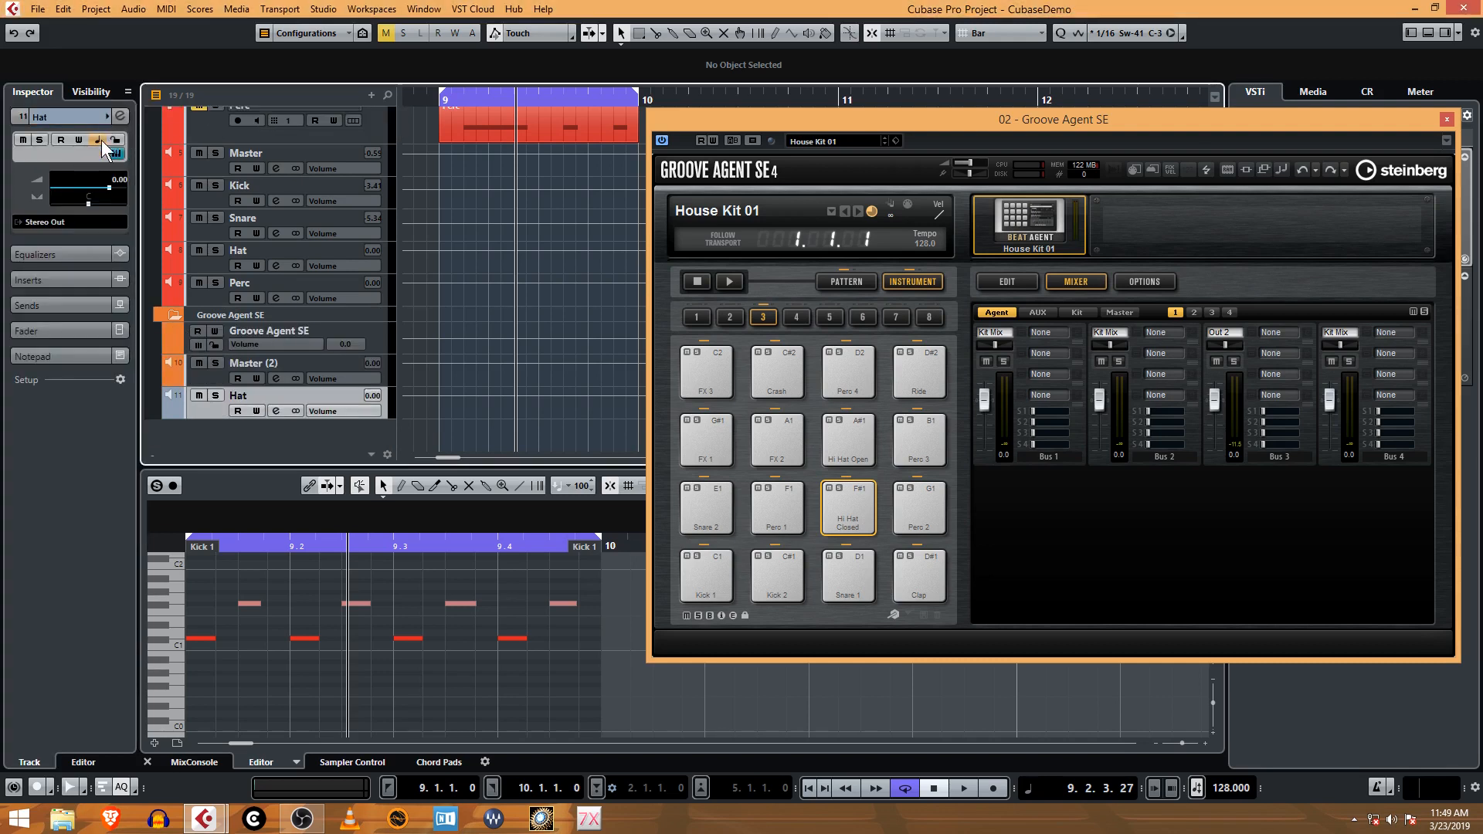
pyautogui.click(108, 115)
pyautogui.click(147, 118)
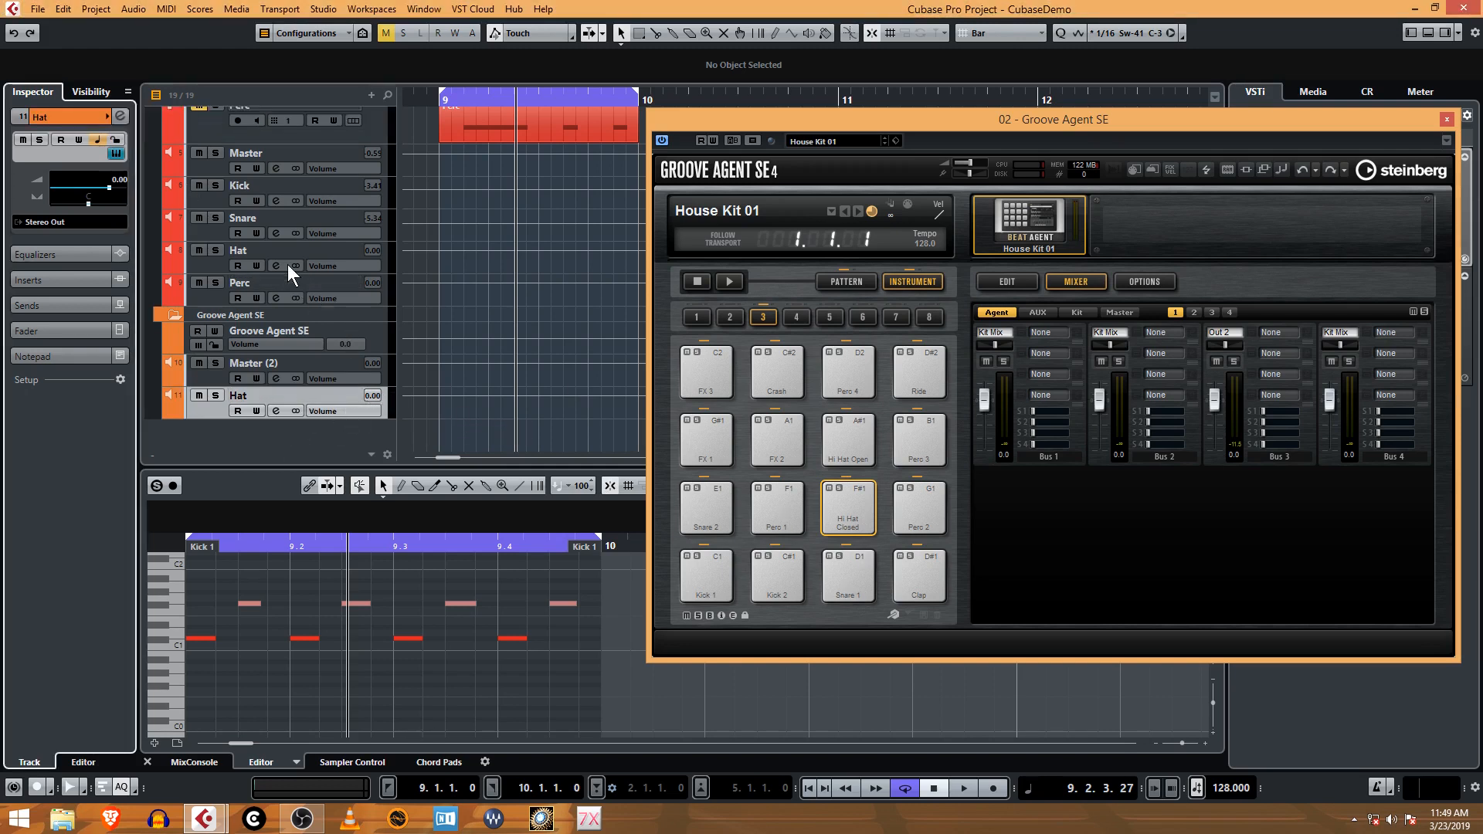
pyautogui.click(220, 263)
pyautogui.rightClick(220, 262)
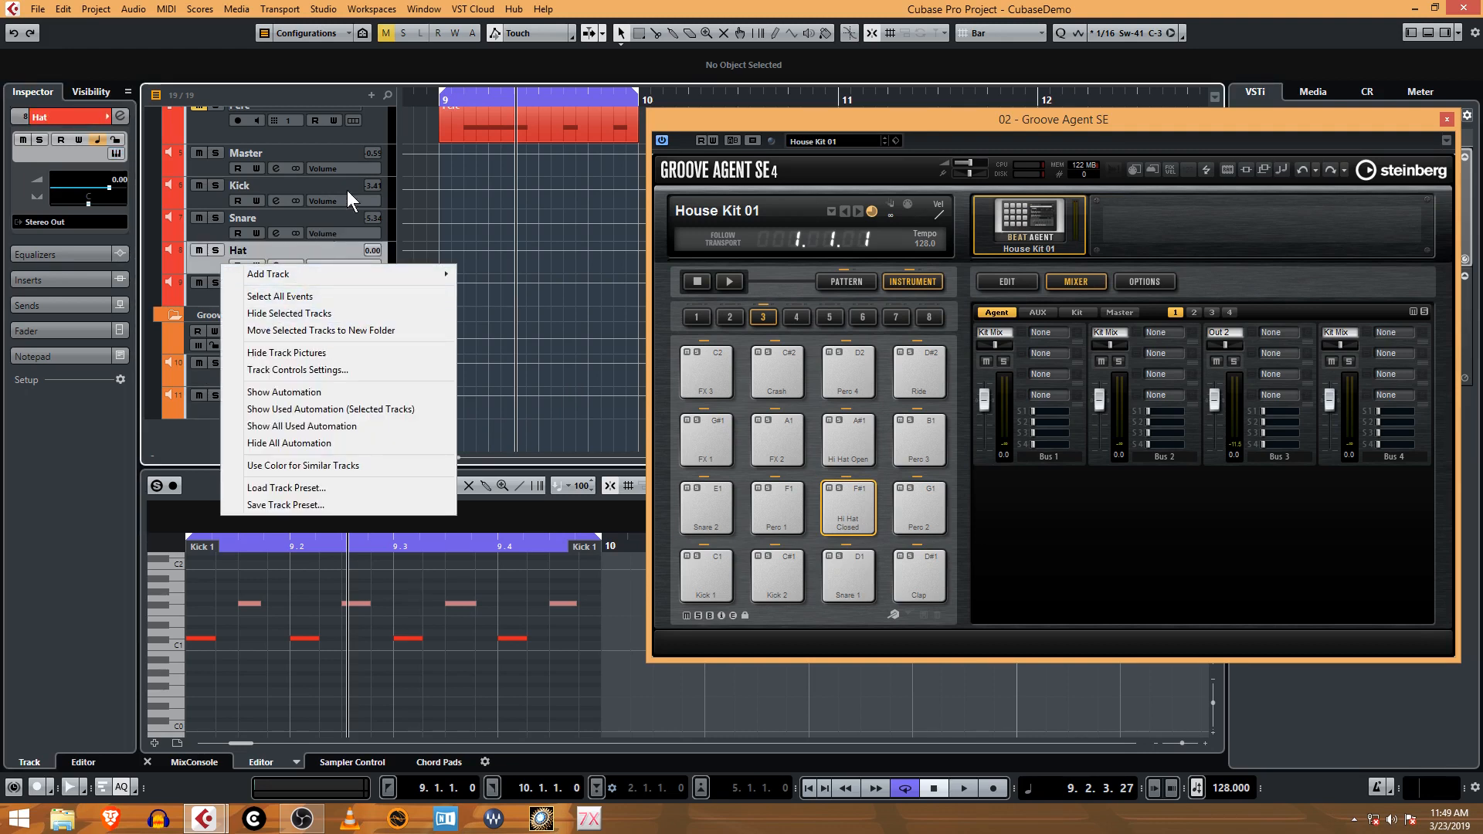
pyautogui.click(202, 266)
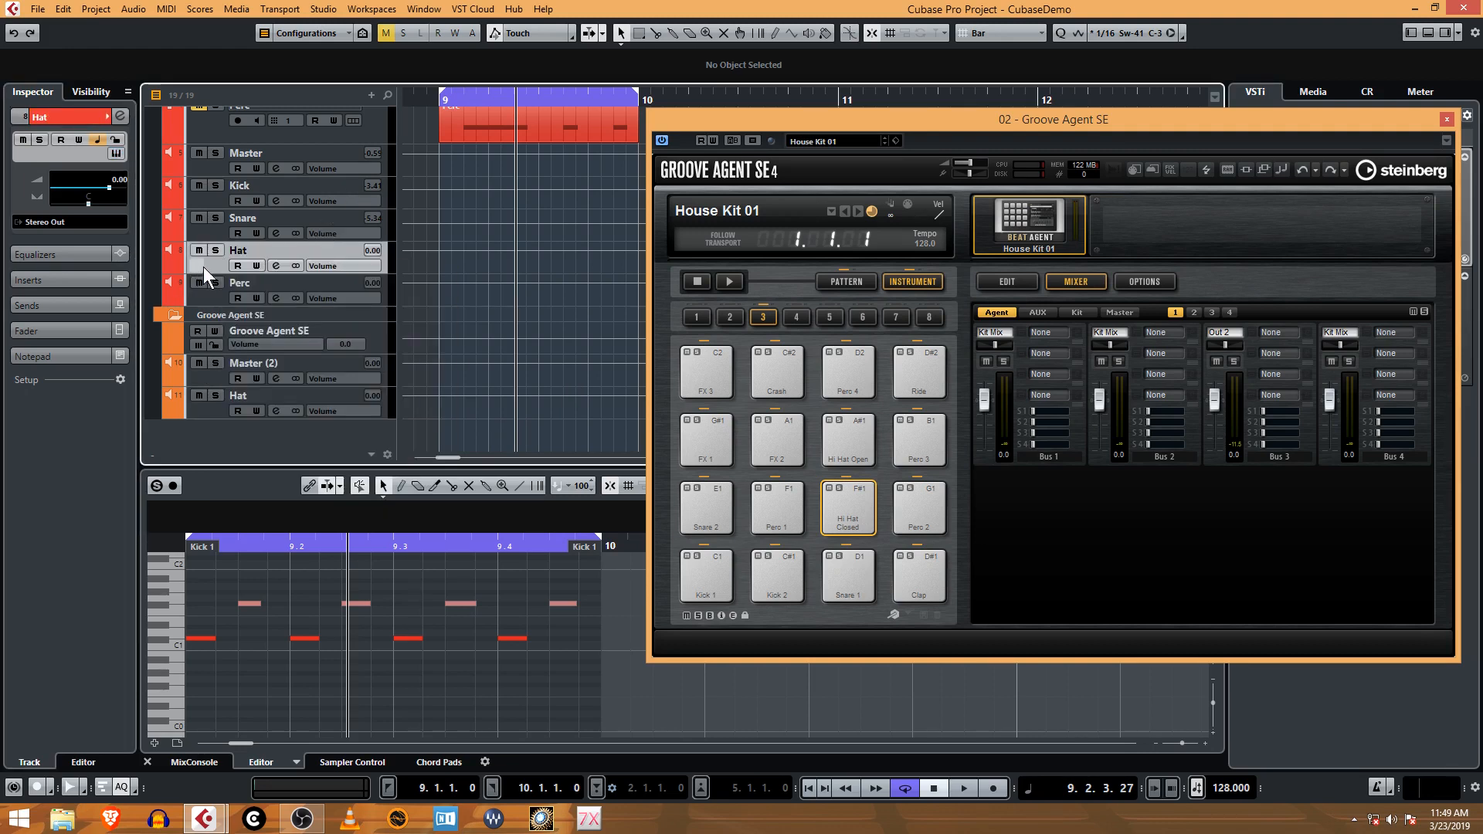
# Close the second Groove Agent SE window and deactivate the Hat - Out 4 output on the first Groove Agent SE.
pyautogui.click(1447, 119)
pyautogui.click(1284, 170)
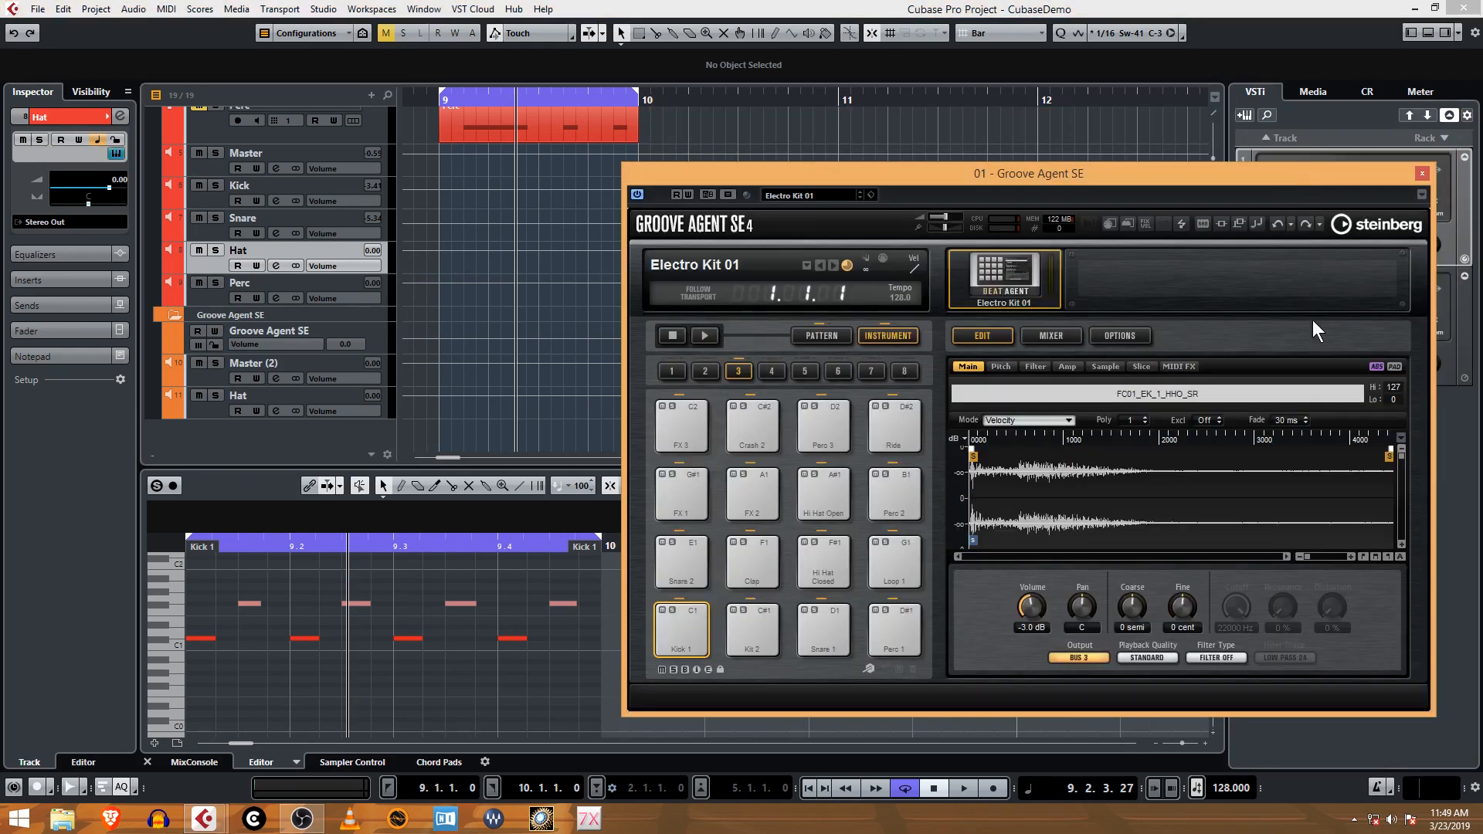
pyautogui.click(1423, 199)
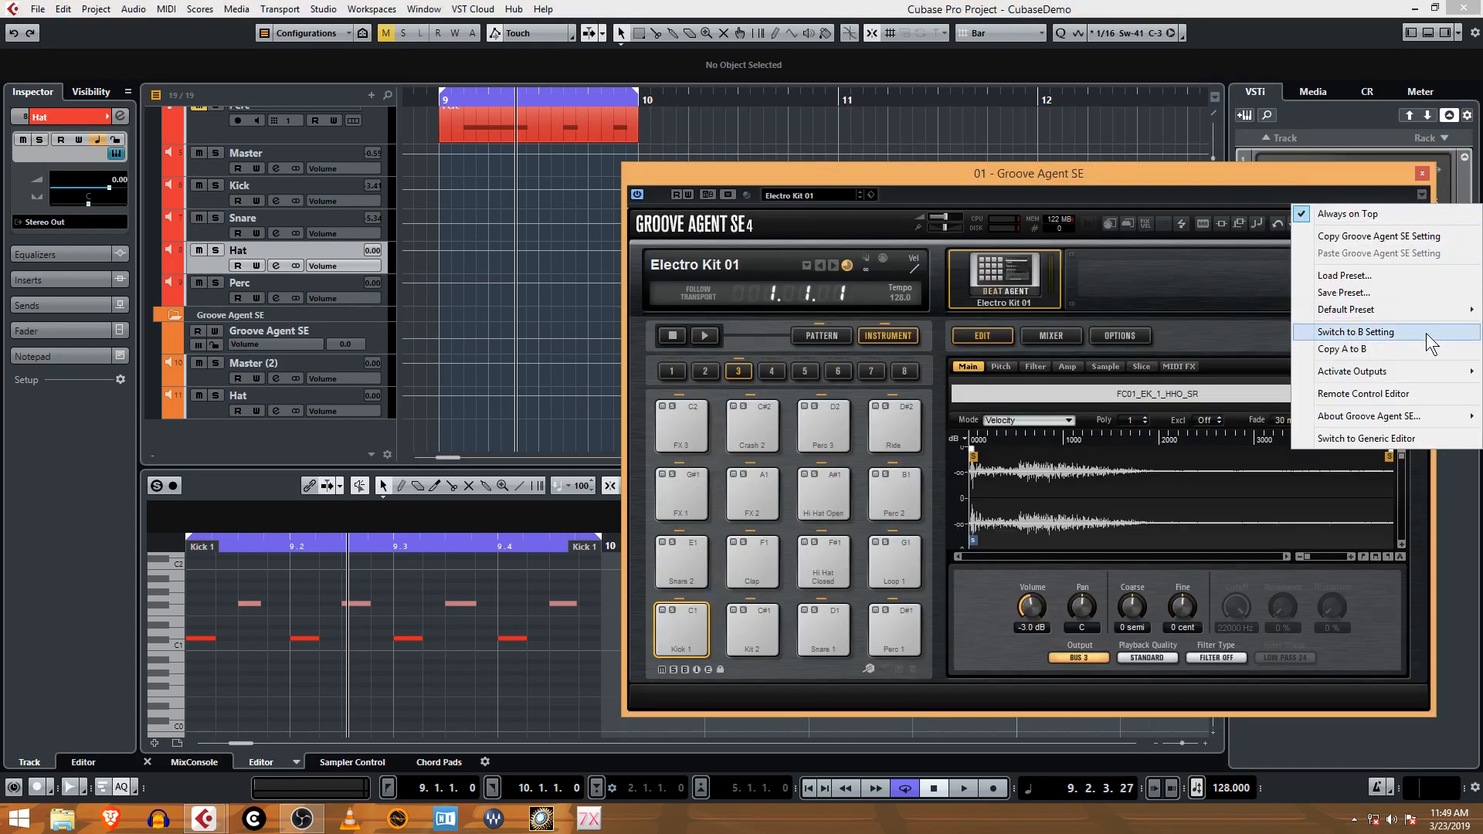
pyautogui.moveTo(1424, 369)
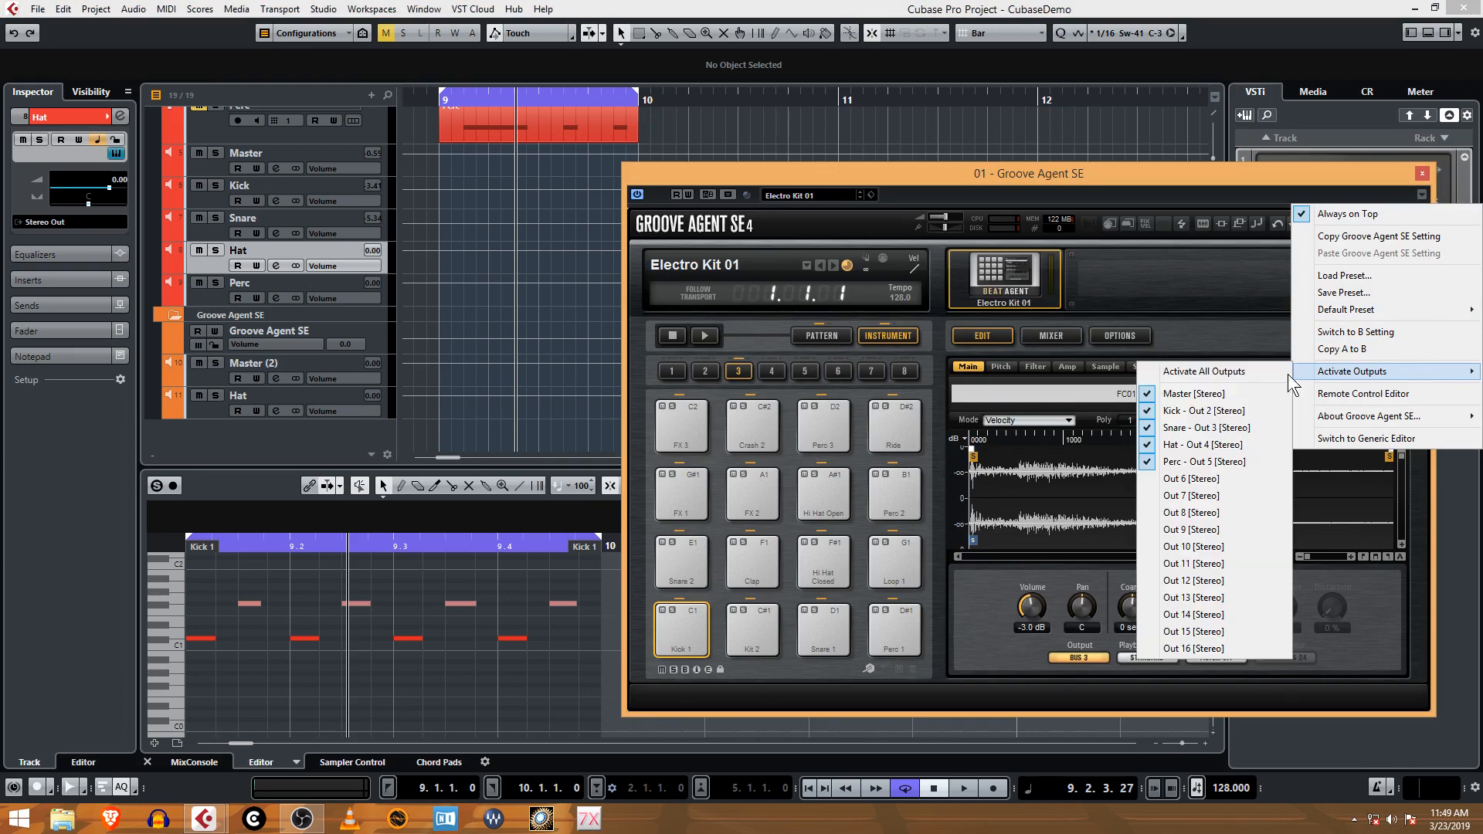
pyautogui.click(1148, 446)
pyautogui.click(711, 449)
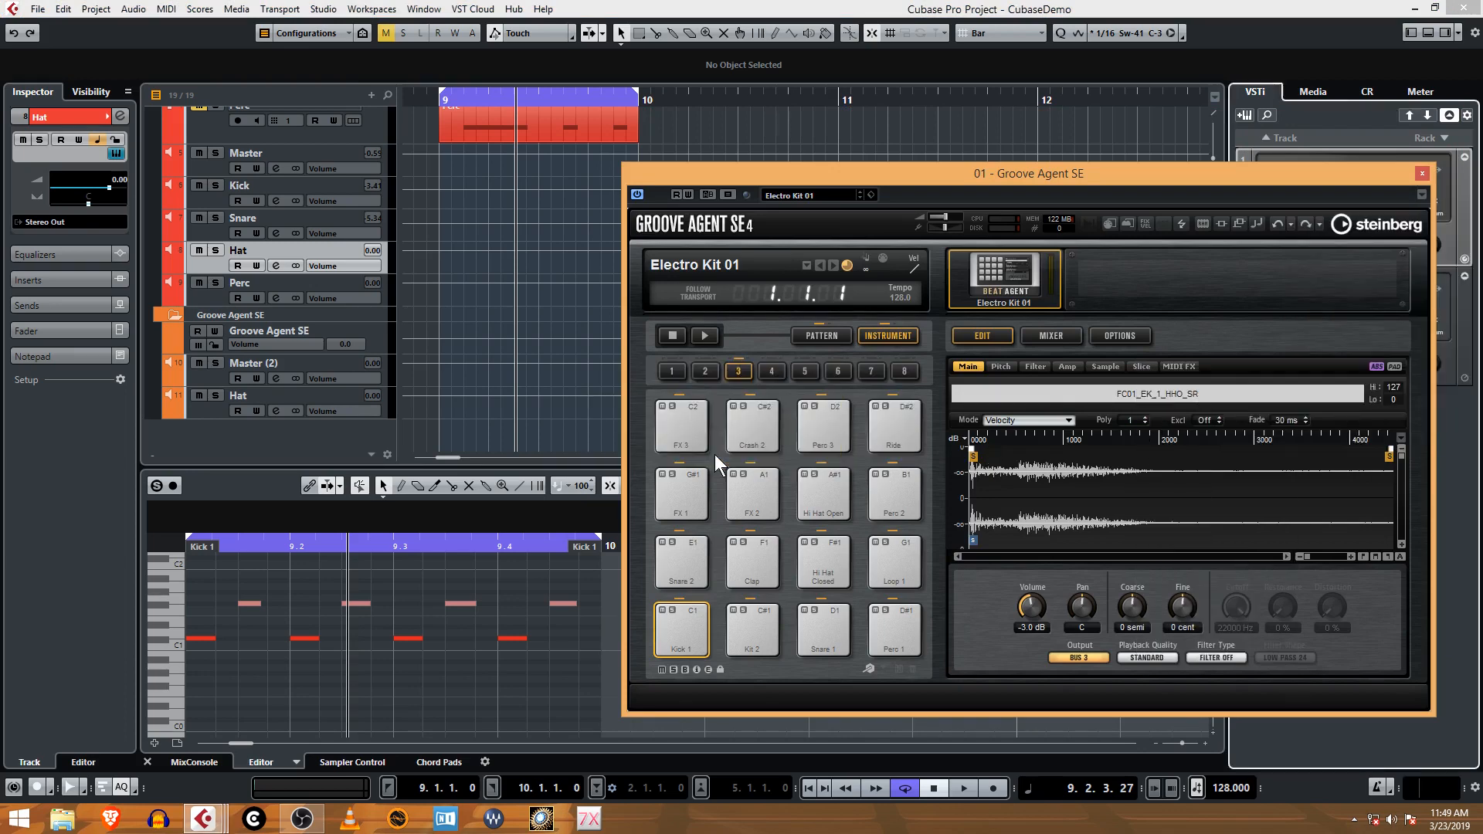
# Close the first Groove Agent SE window and select the orange Hat output track in the second Groove Agent SE folder.
pyautogui.click(1423, 172)
pyautogui.scroll(2, 622, 298)
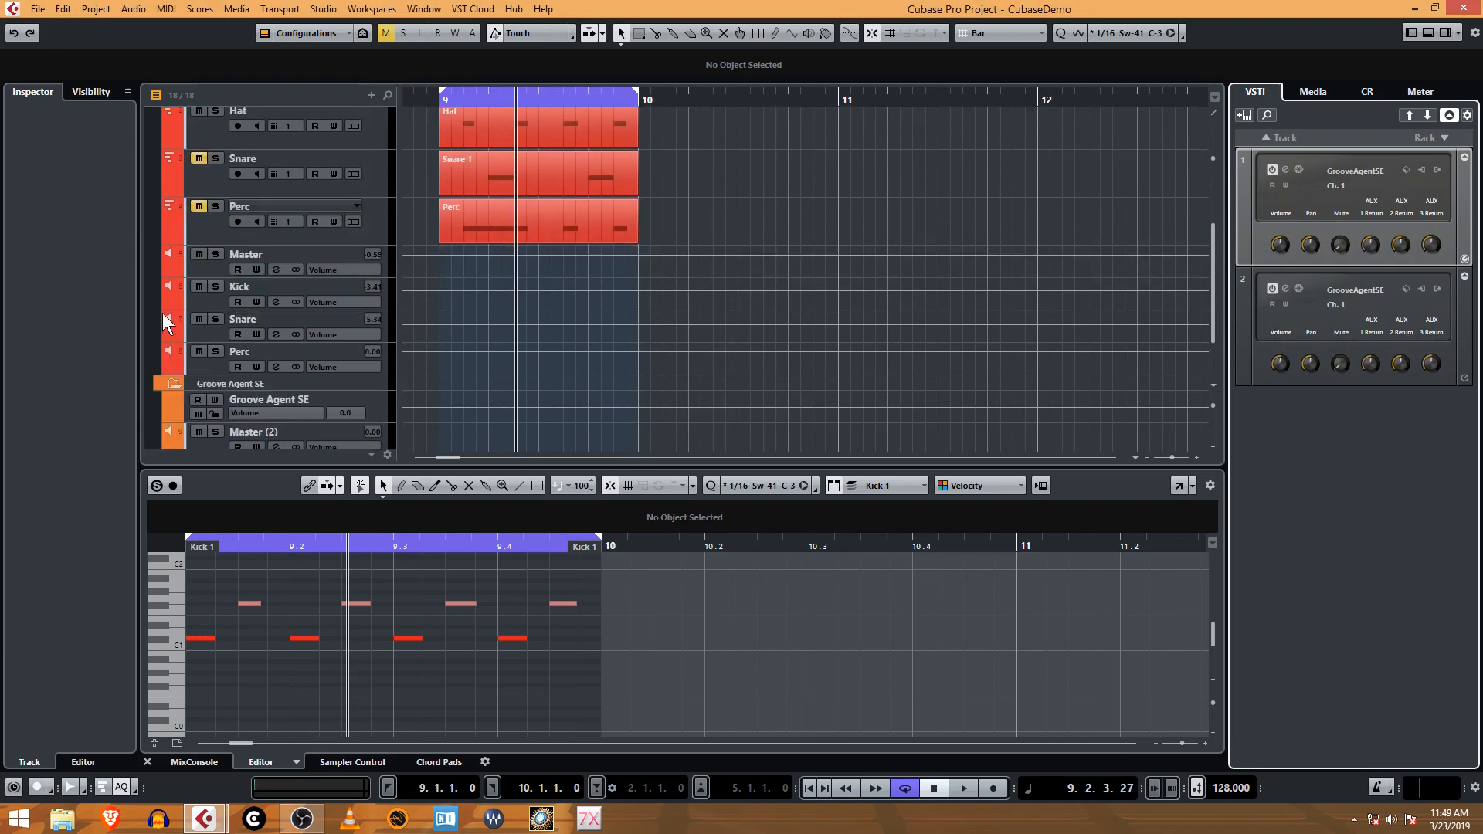
pyautogui.scroll(3, 258, 326)
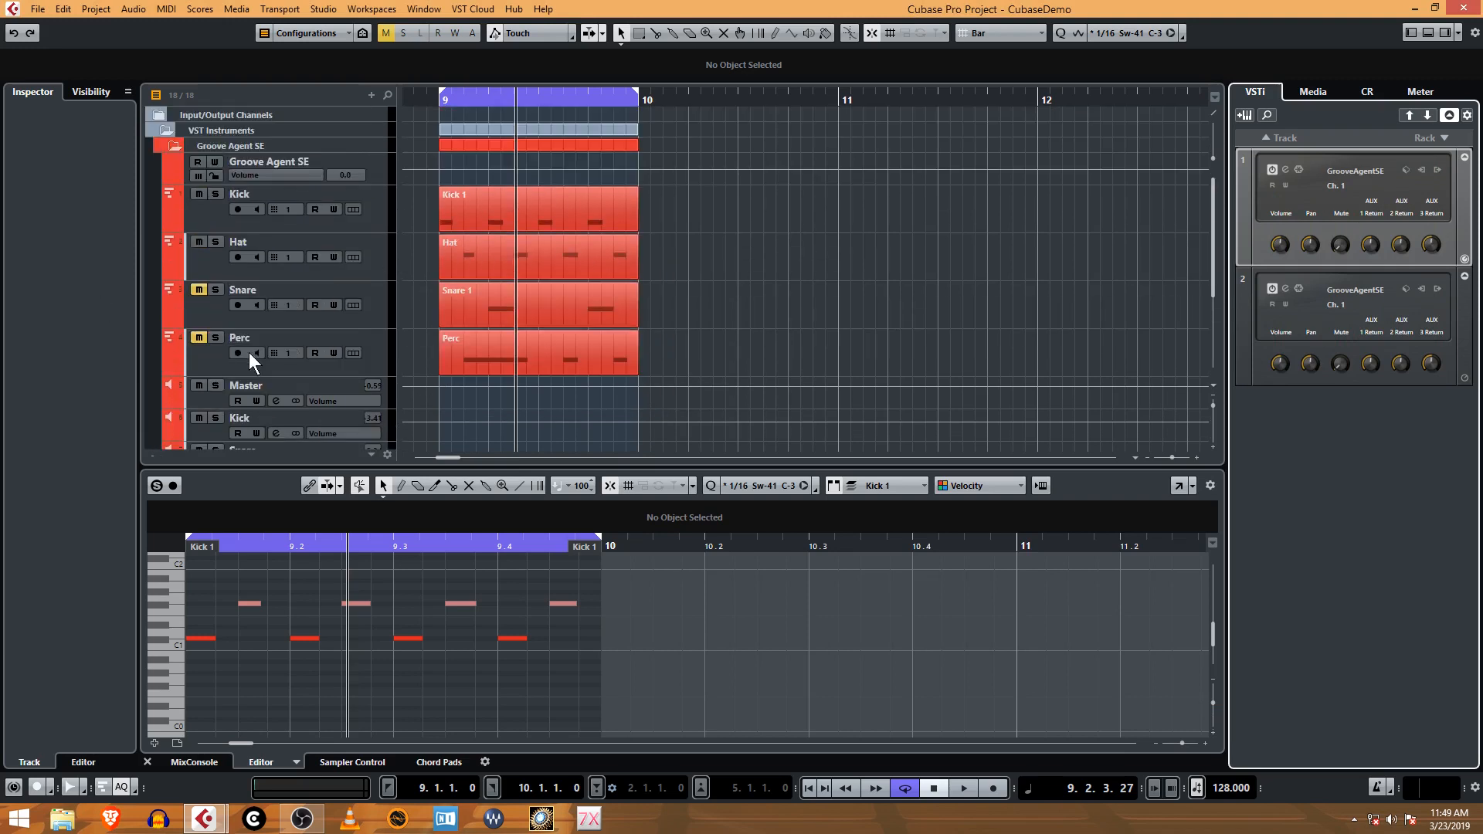
pyautogui.scroll(-3, 242, 358)
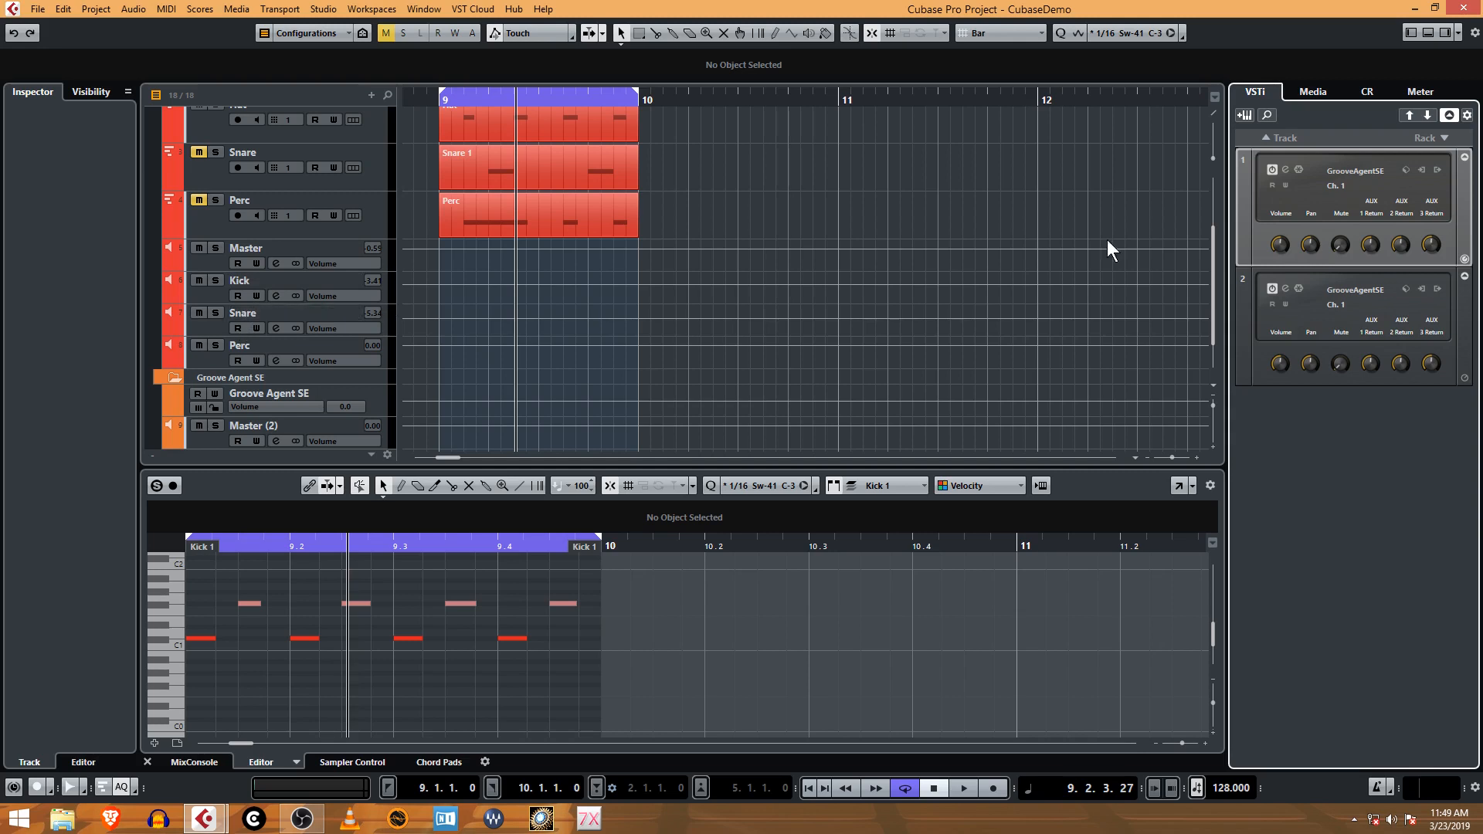
pyautogui.scroll(-2, 332, 348)
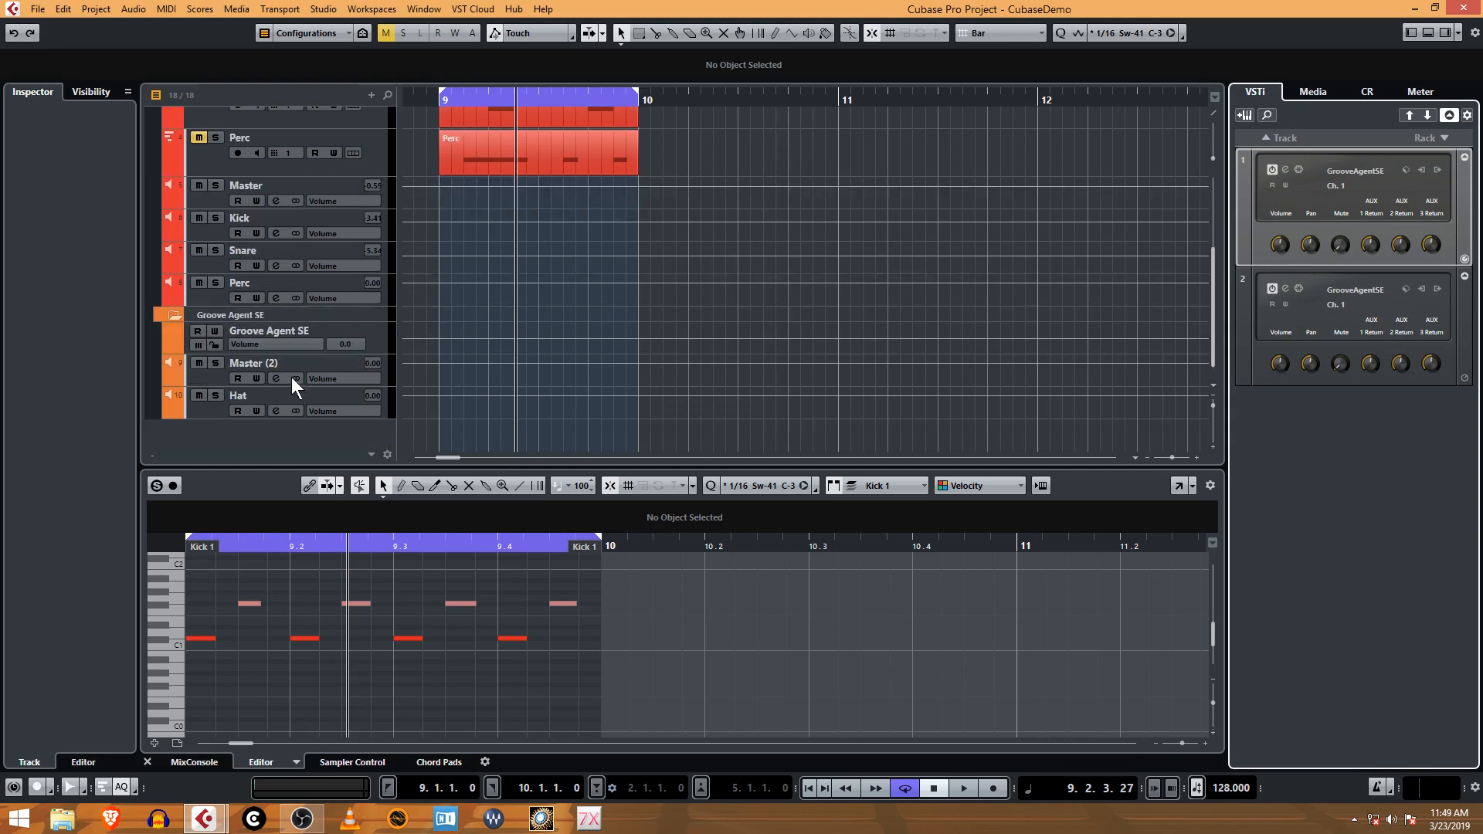
pyautogui.click(201, 415)
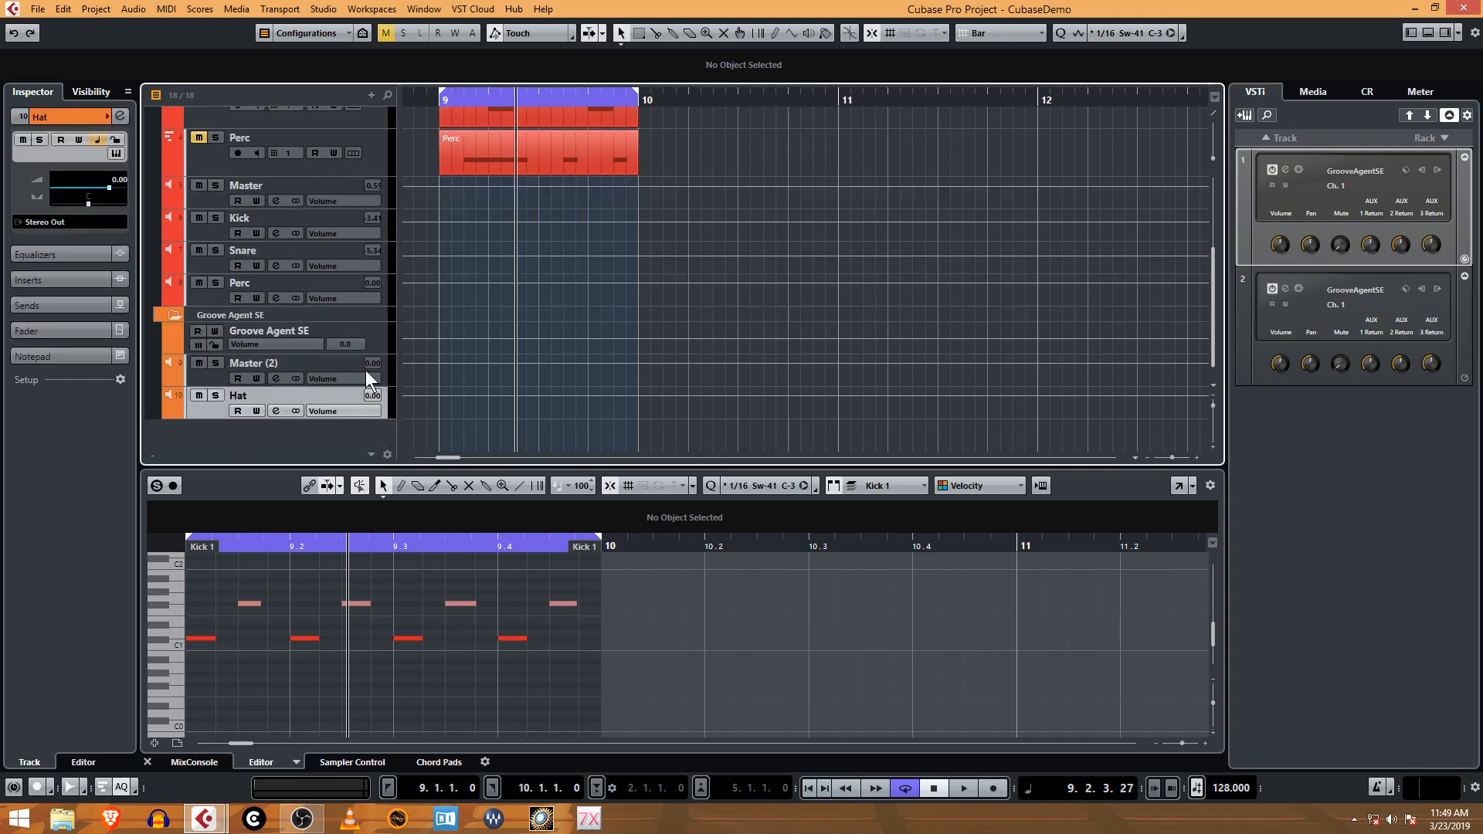
# Select the Kick, Hat, Snare and Perc MIDI tracks and reduce their height together.
pyautogui.scroll(5, 460, 200)
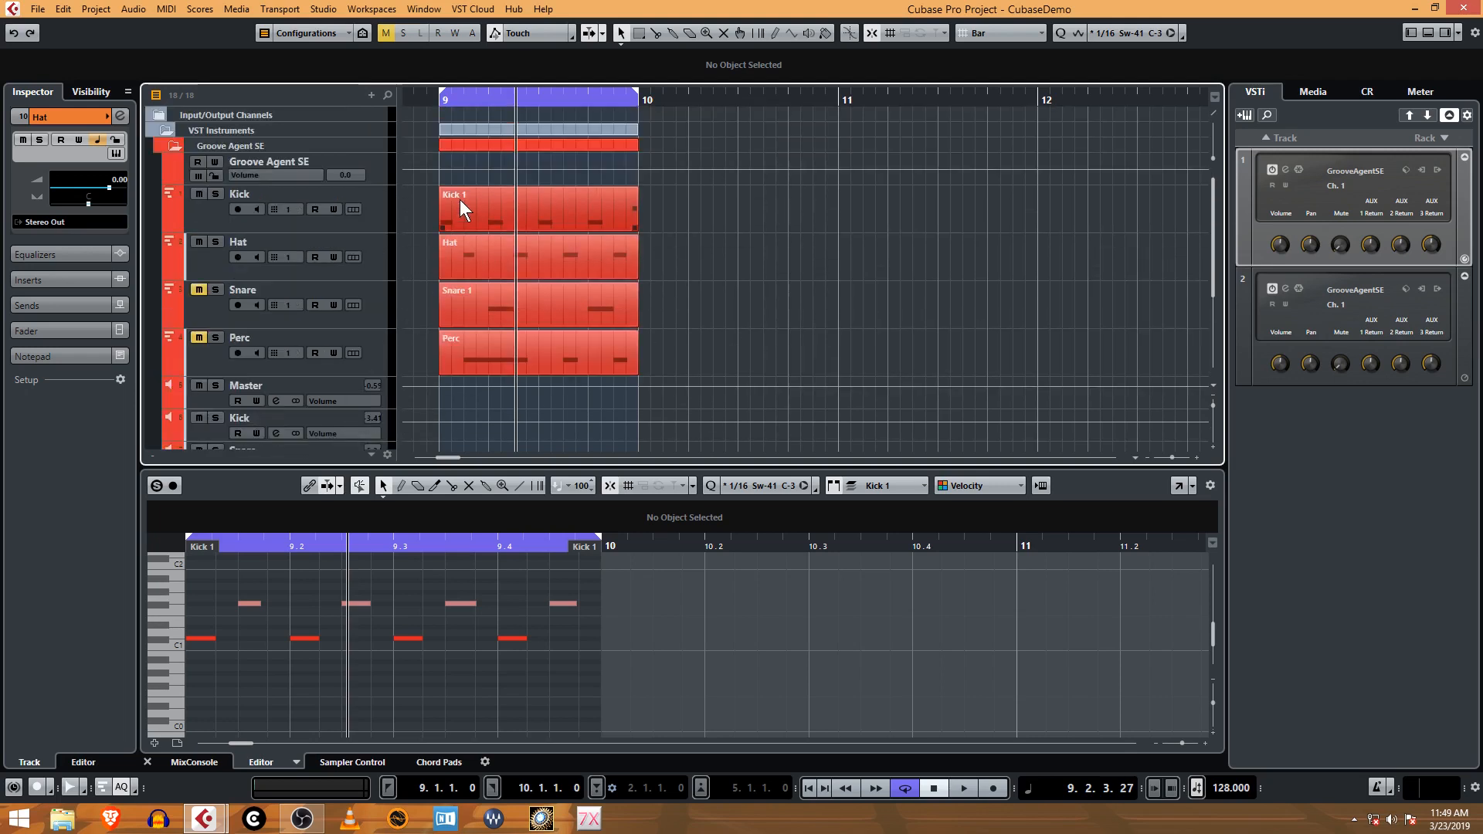
pyautogui.click(200, 210)
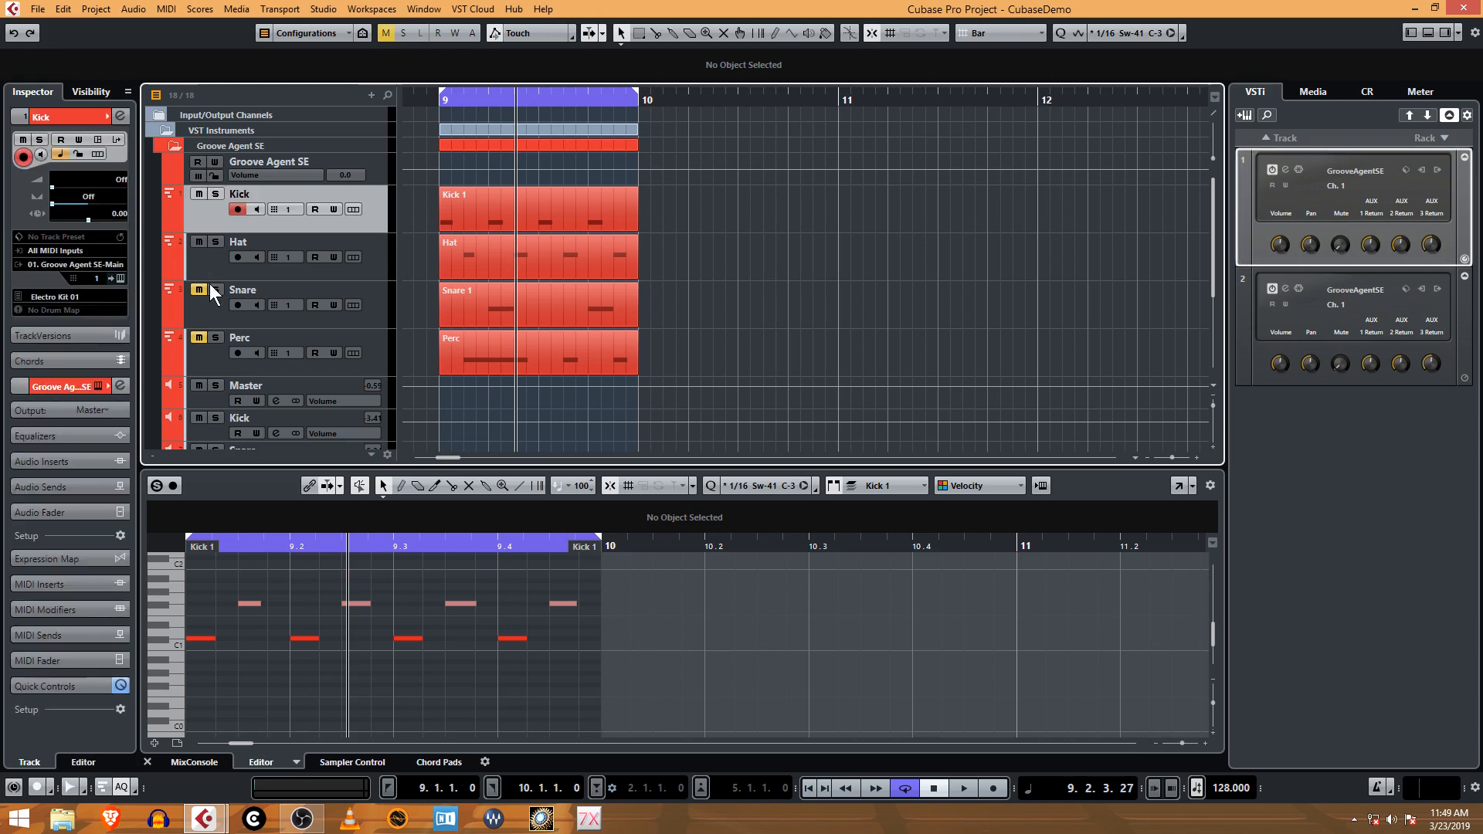
pyautogui.keyDown('shift'); pyautogui.click(214, 366); pyautogui.keyUp('shift')
pyautogui.moveTo(217, 377); pyautogui.dragTo(211, 357)
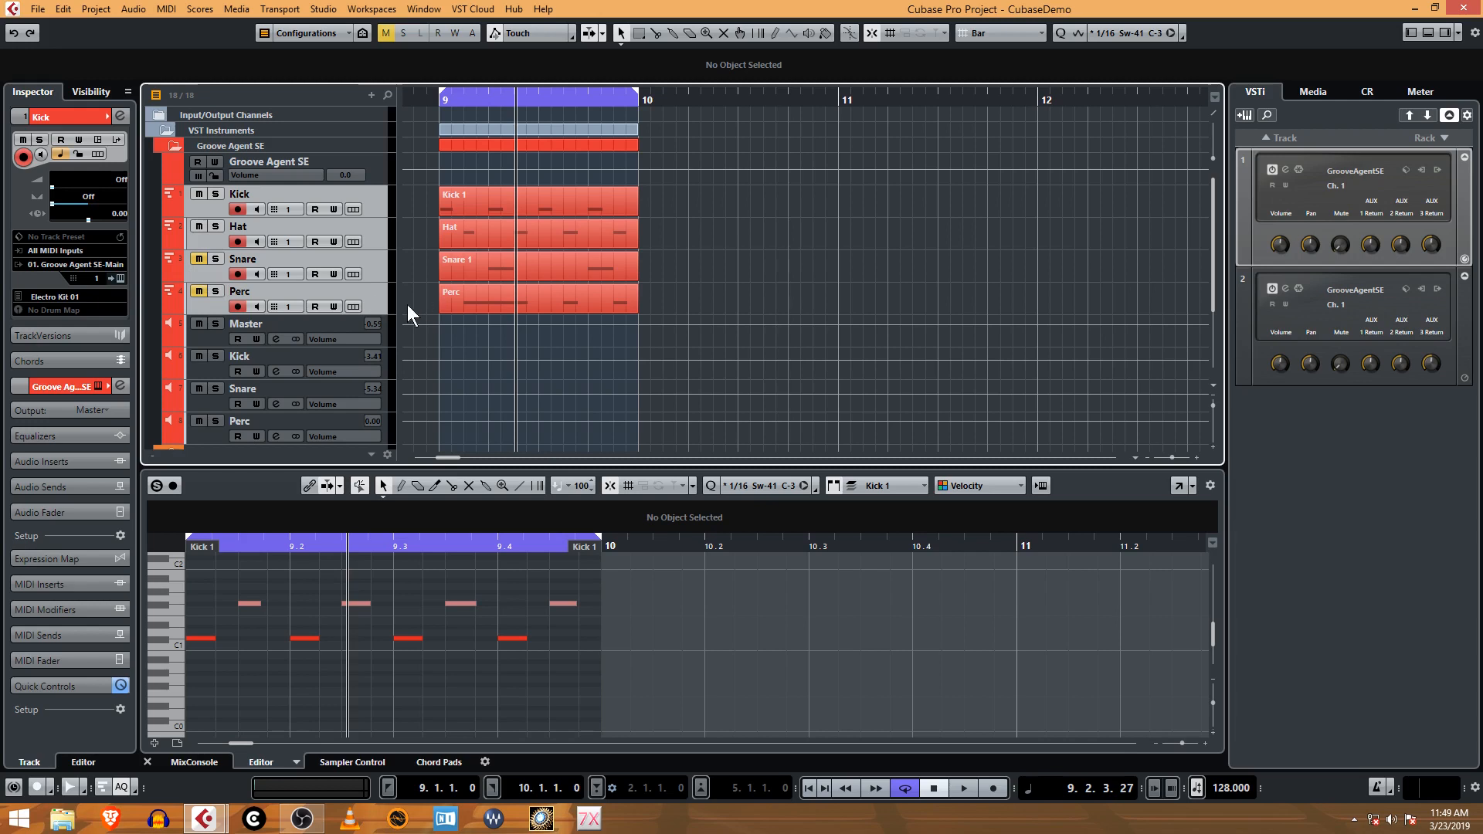
# Move the Hat MIDI track into the second Groove Agent SE folder, directly below Master (2), and color it orange.
pyautogui.click(378, 177)
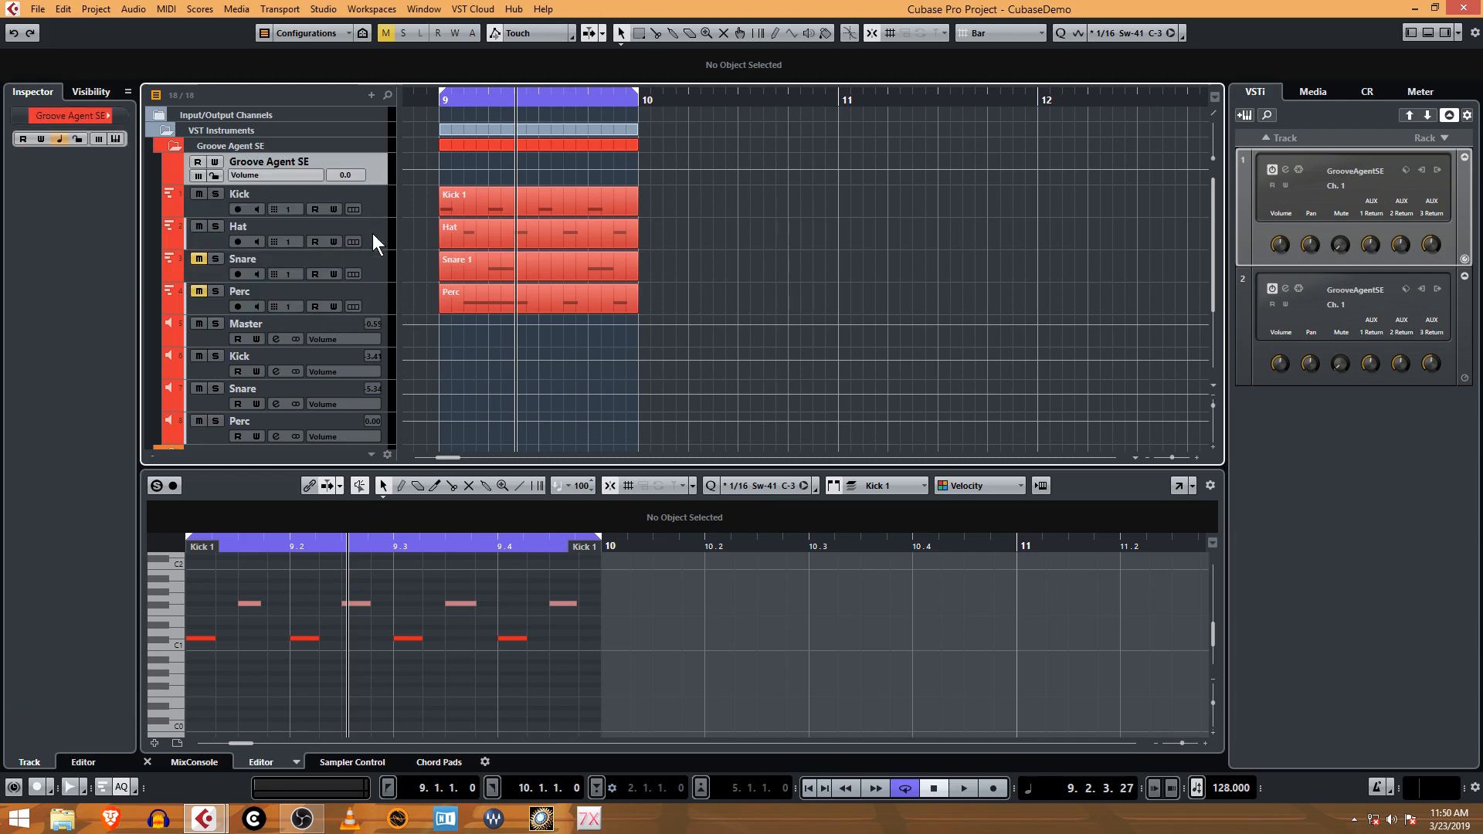
pyautogui.click(372, 233)
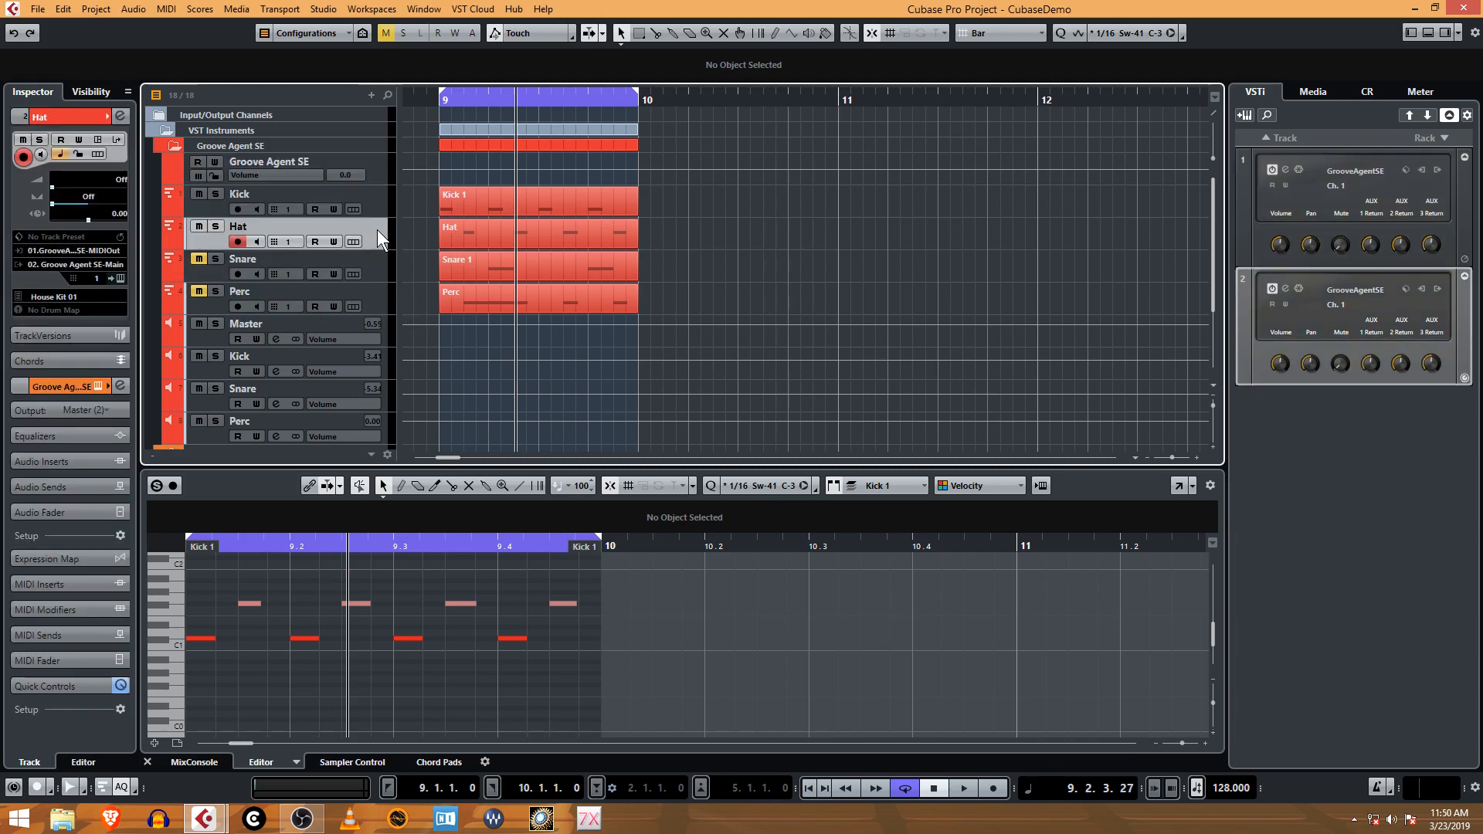
pyautogui.scroll(-1, 359, 413)
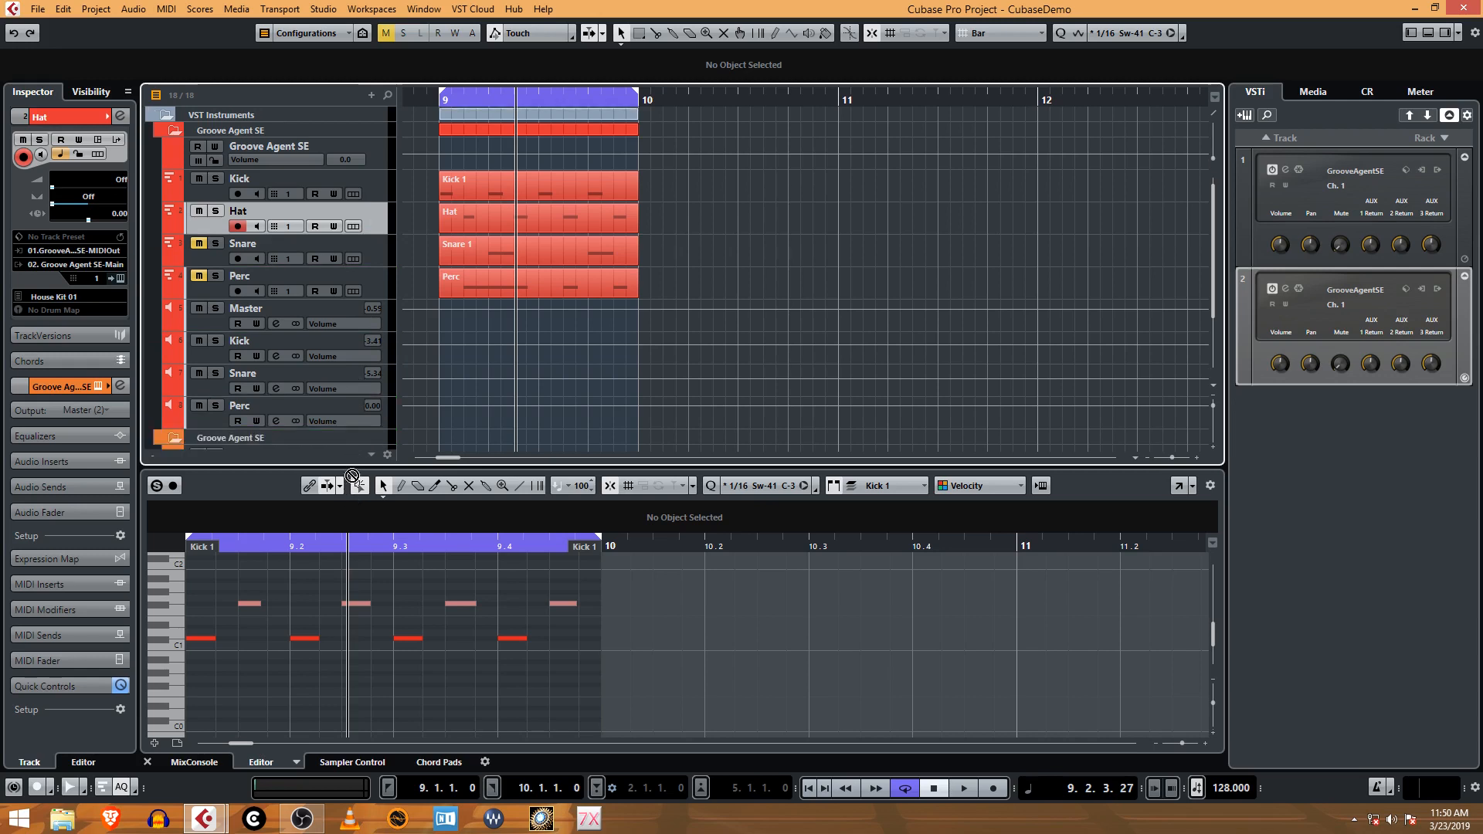
pyautogui.moveTo(352, 476); pyautogui.dragTo(341, 385)
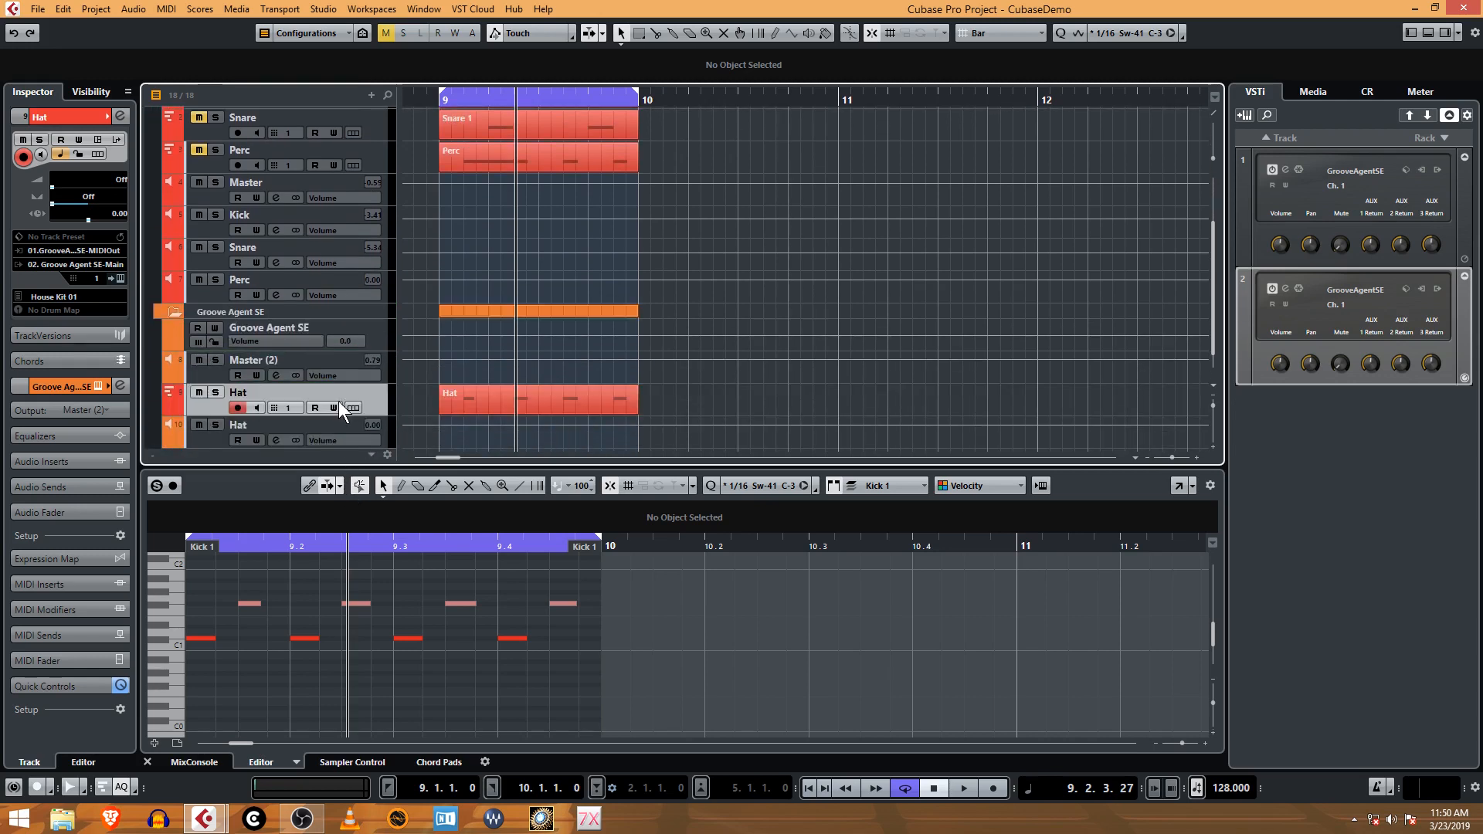
pyautogui.click(116, 118)
pyautogui.click(154, 126)
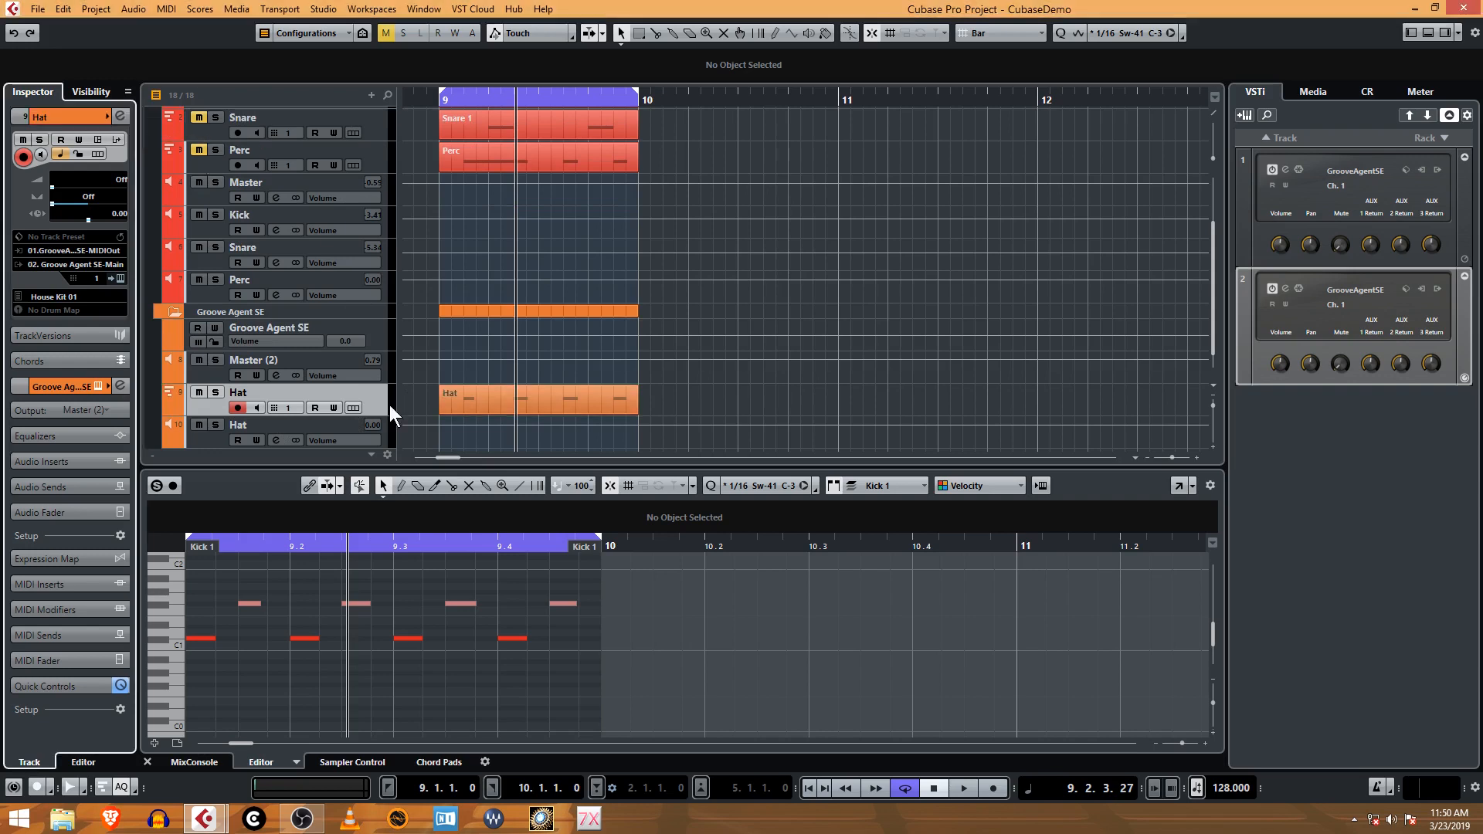
# Select the Hat part in the orange track group and play the loop from the start of bar 9.
pyautogui.scroll(-1, 262, 399)
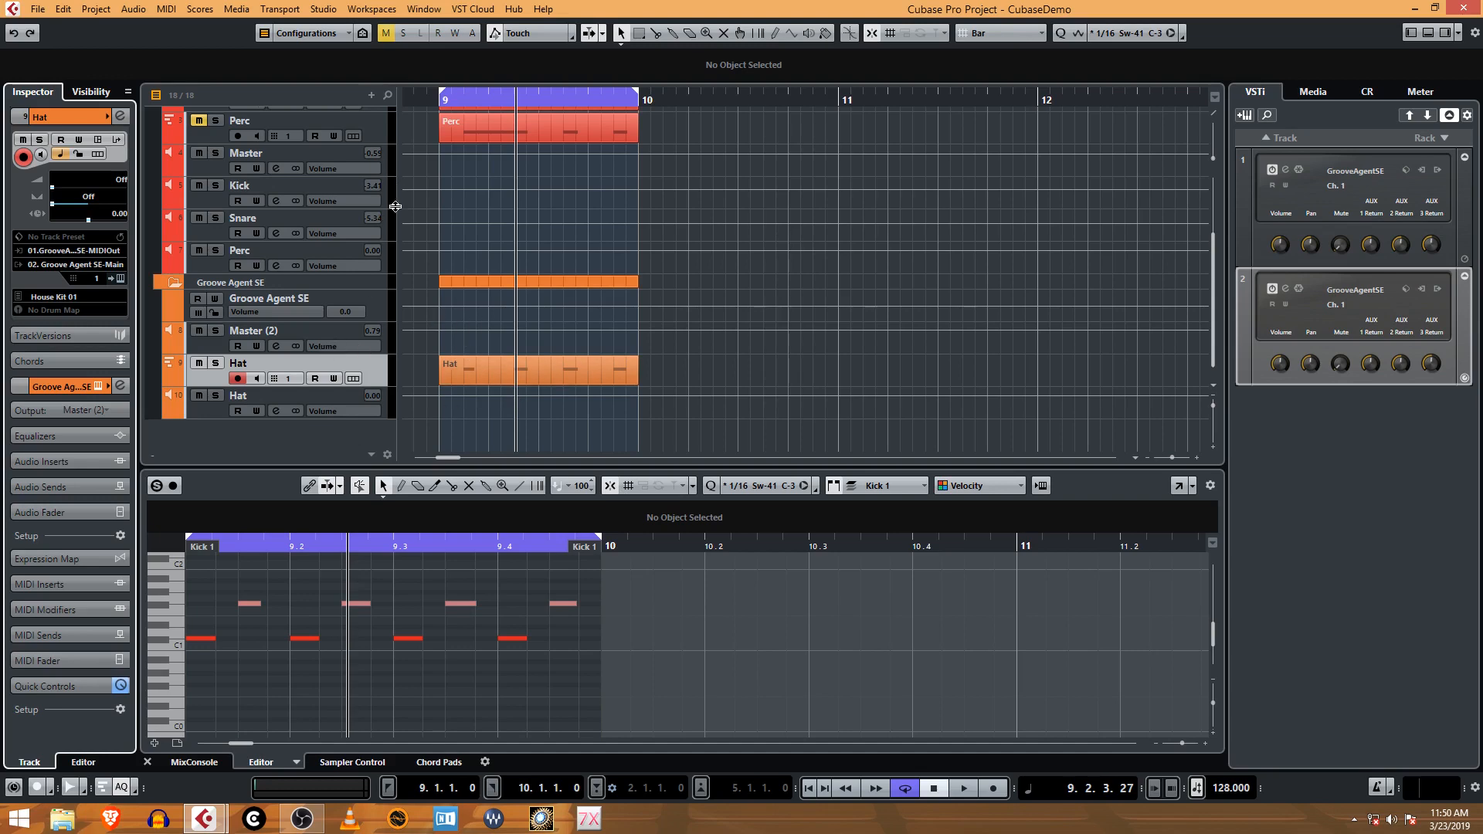
pyautogui.scroll(4, 396, 206)
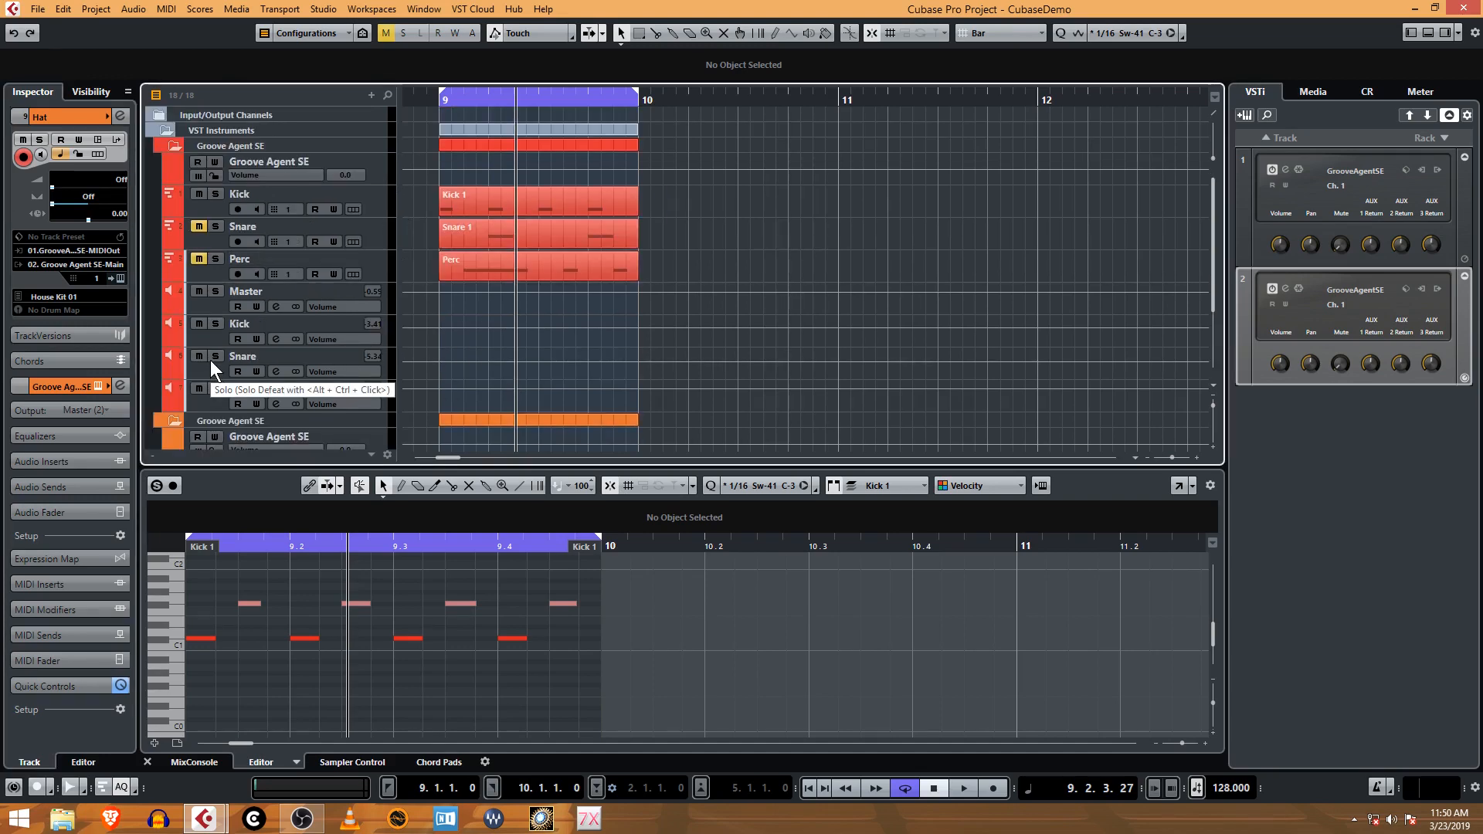
pyautogui.scroll(-2, 210, 360)
pyautogui.scroll(2, 210, 360)
pyautogui.scroll(-2, 210, 360)
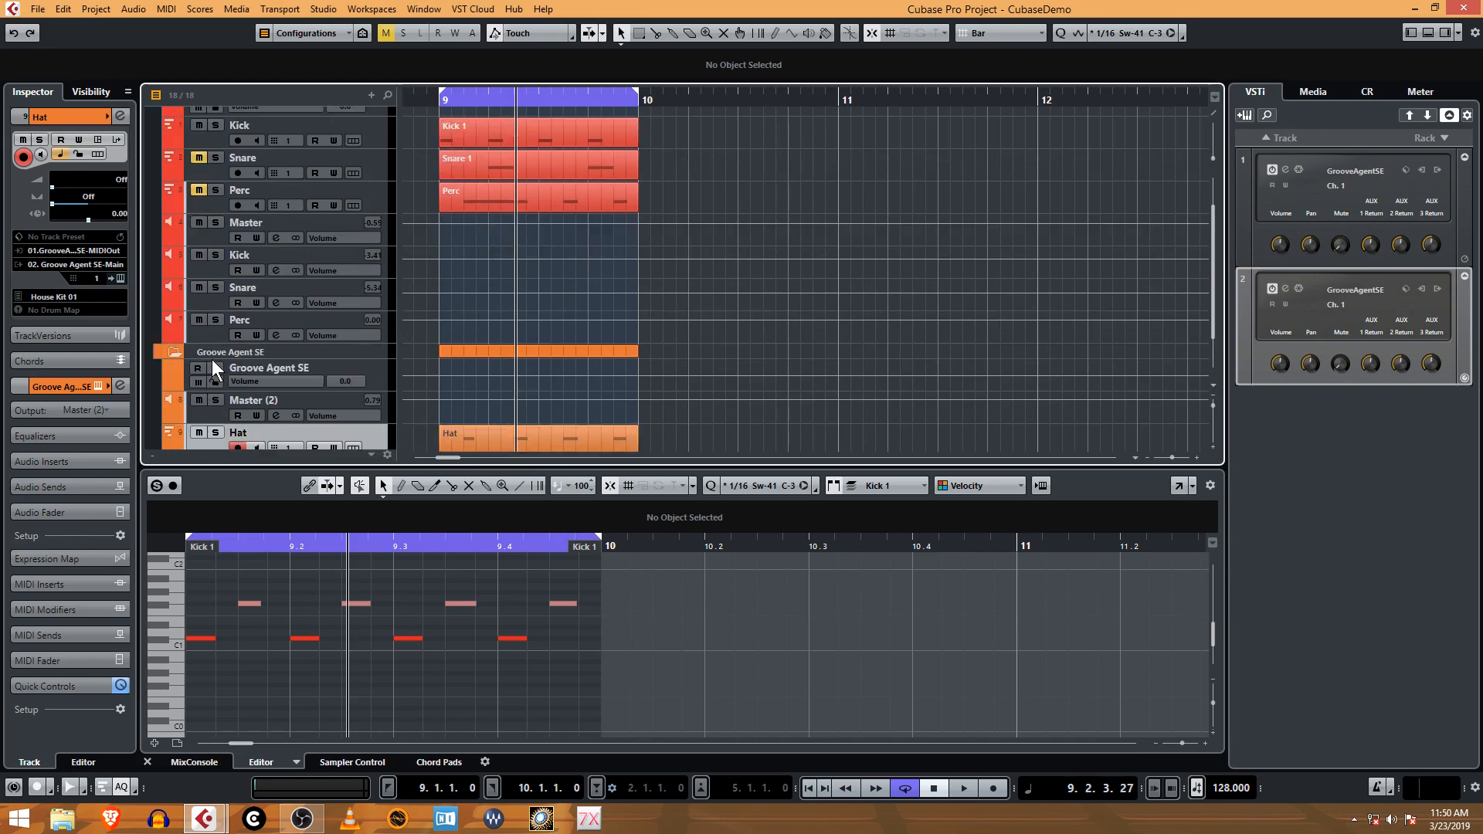
pyautogui.scroll(-2, 283, 318)
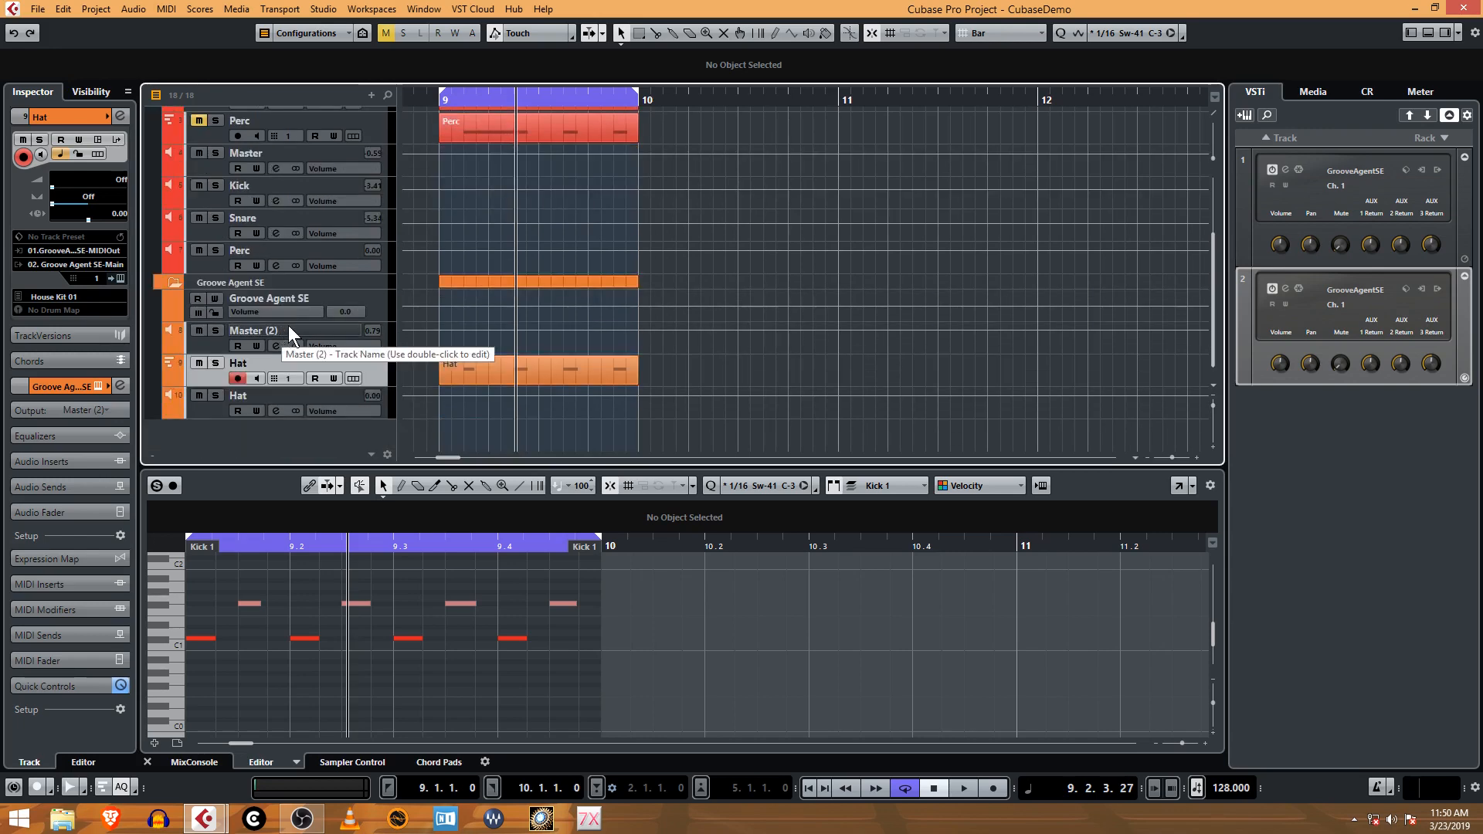
pyautogui.press('space')
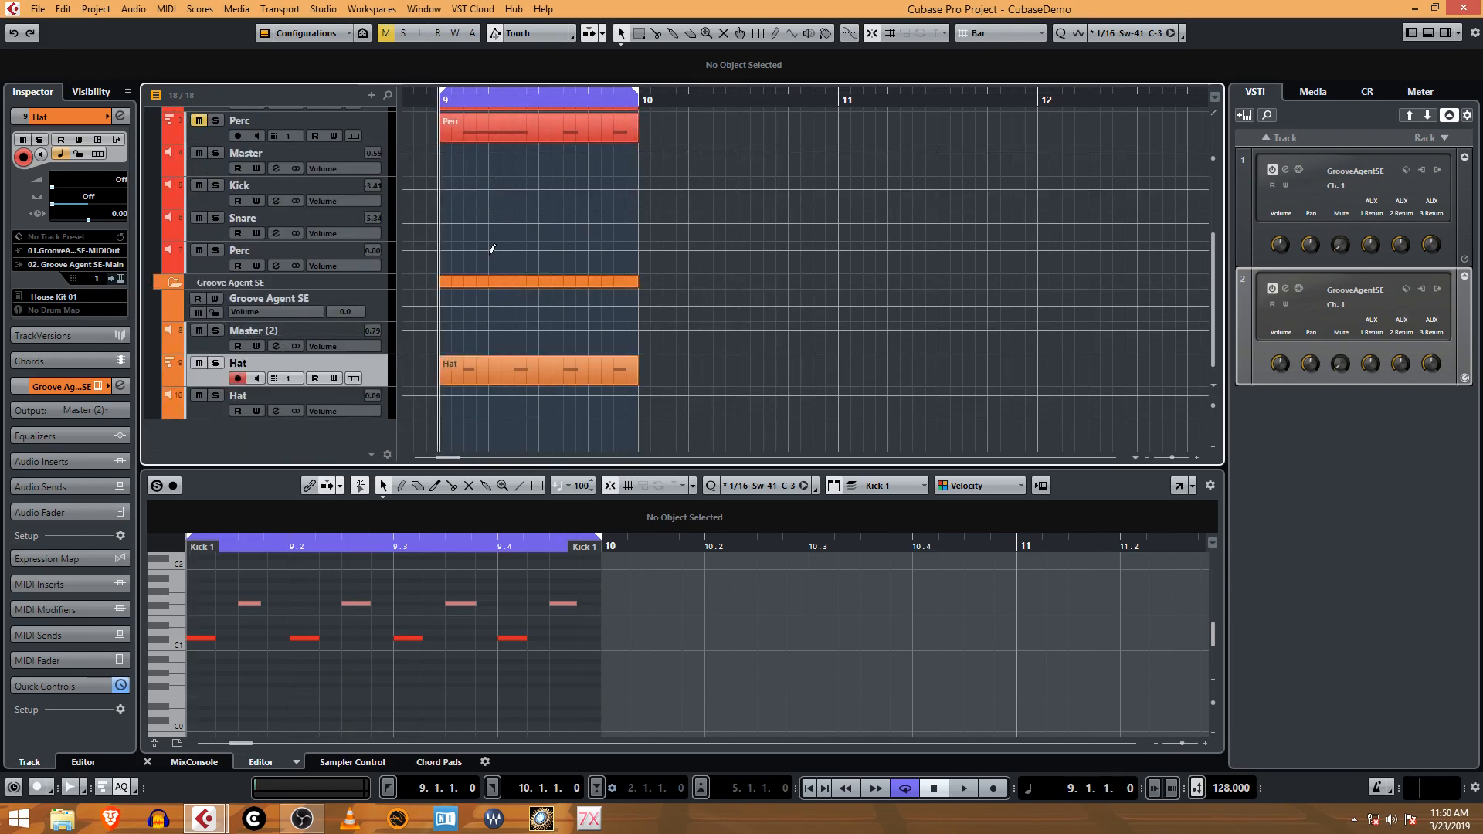
pyautogui.click(497, 362)
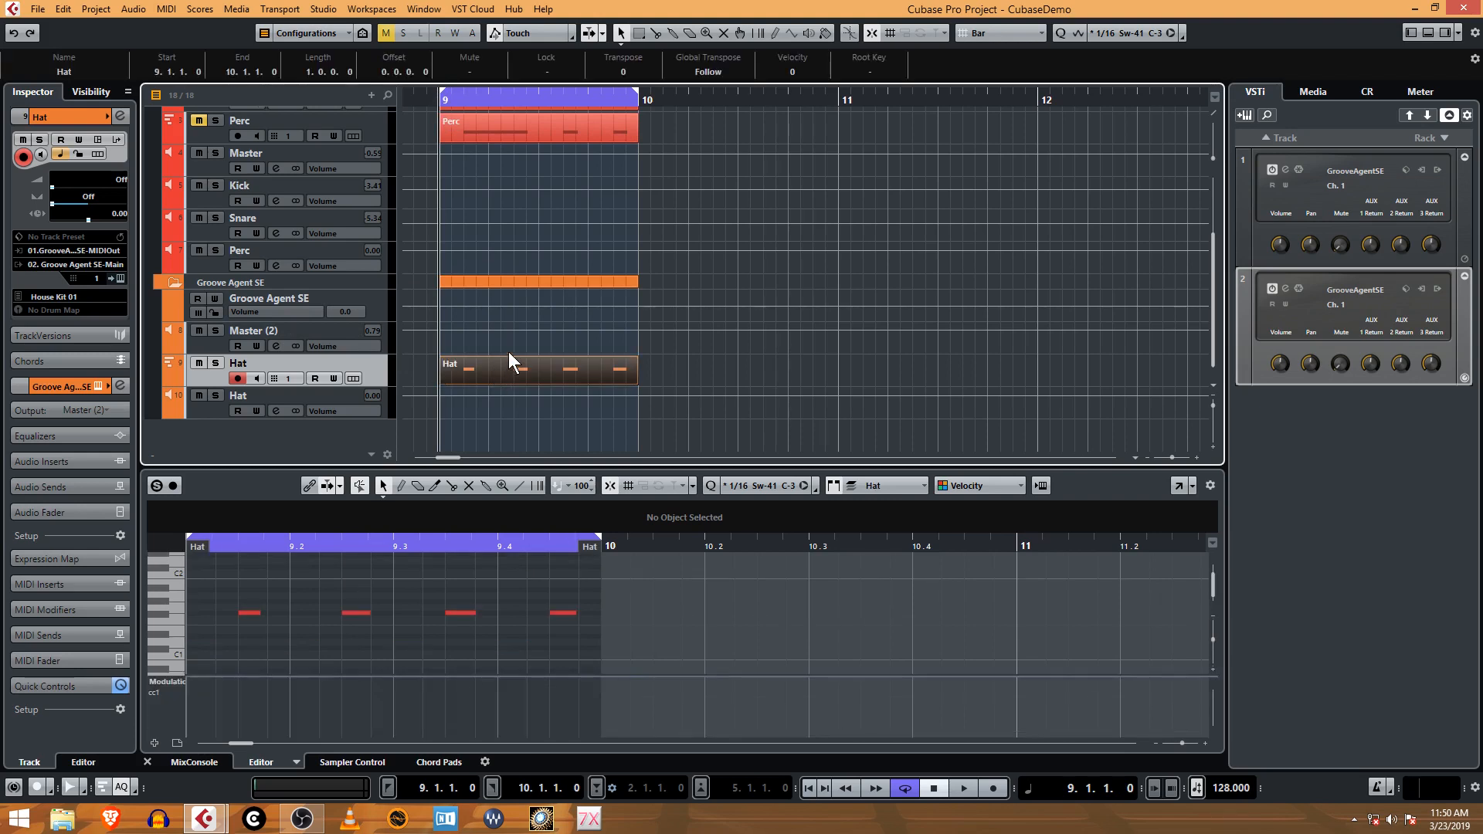
pyautogui.press('space')
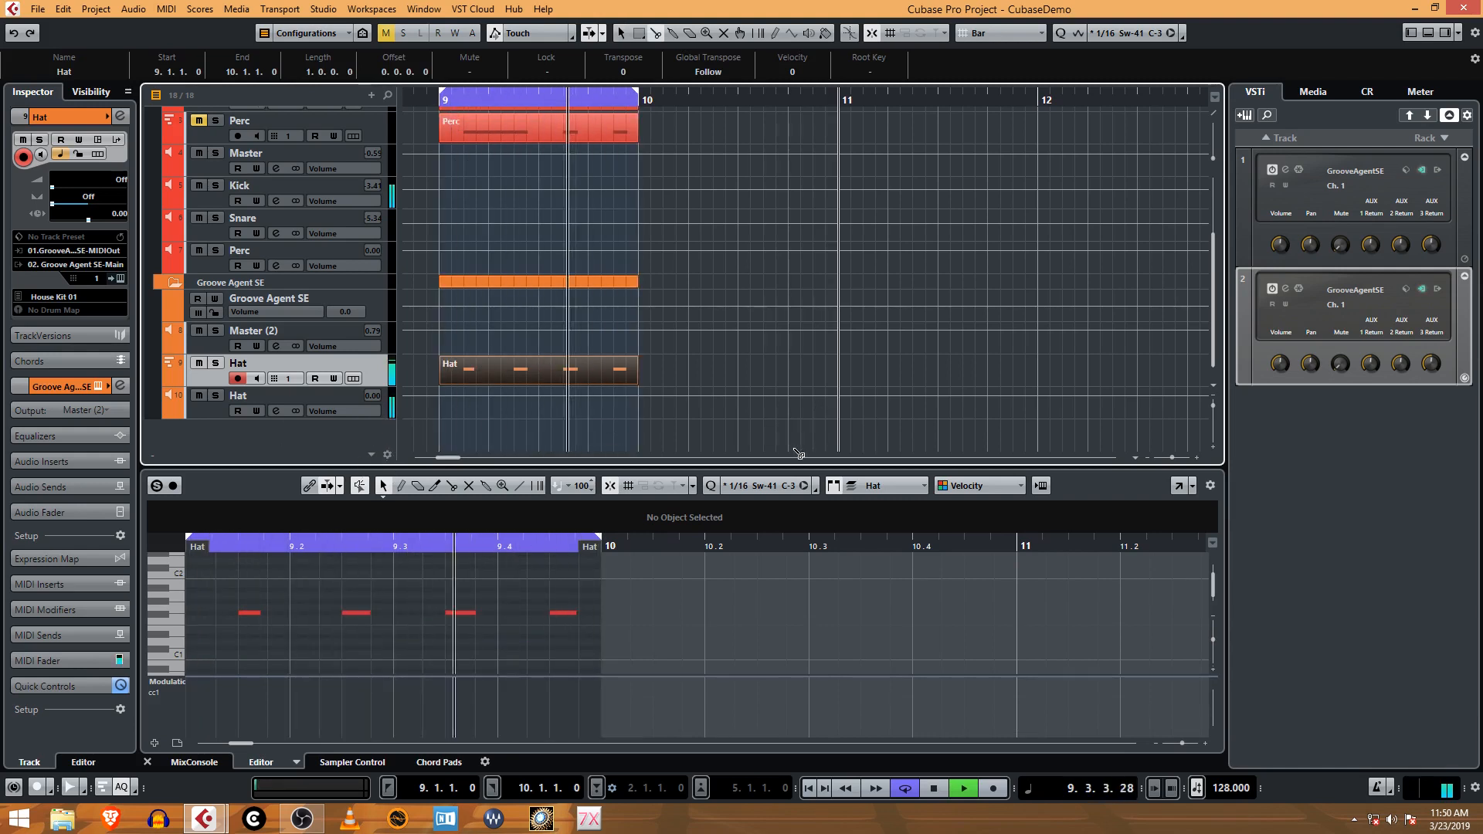
# In a widened MixConsole, hide the Perc and Hat MIDI channels and the Master and Master (2) channels; stop playback and close the mixer.
pyautogui.press('F3')
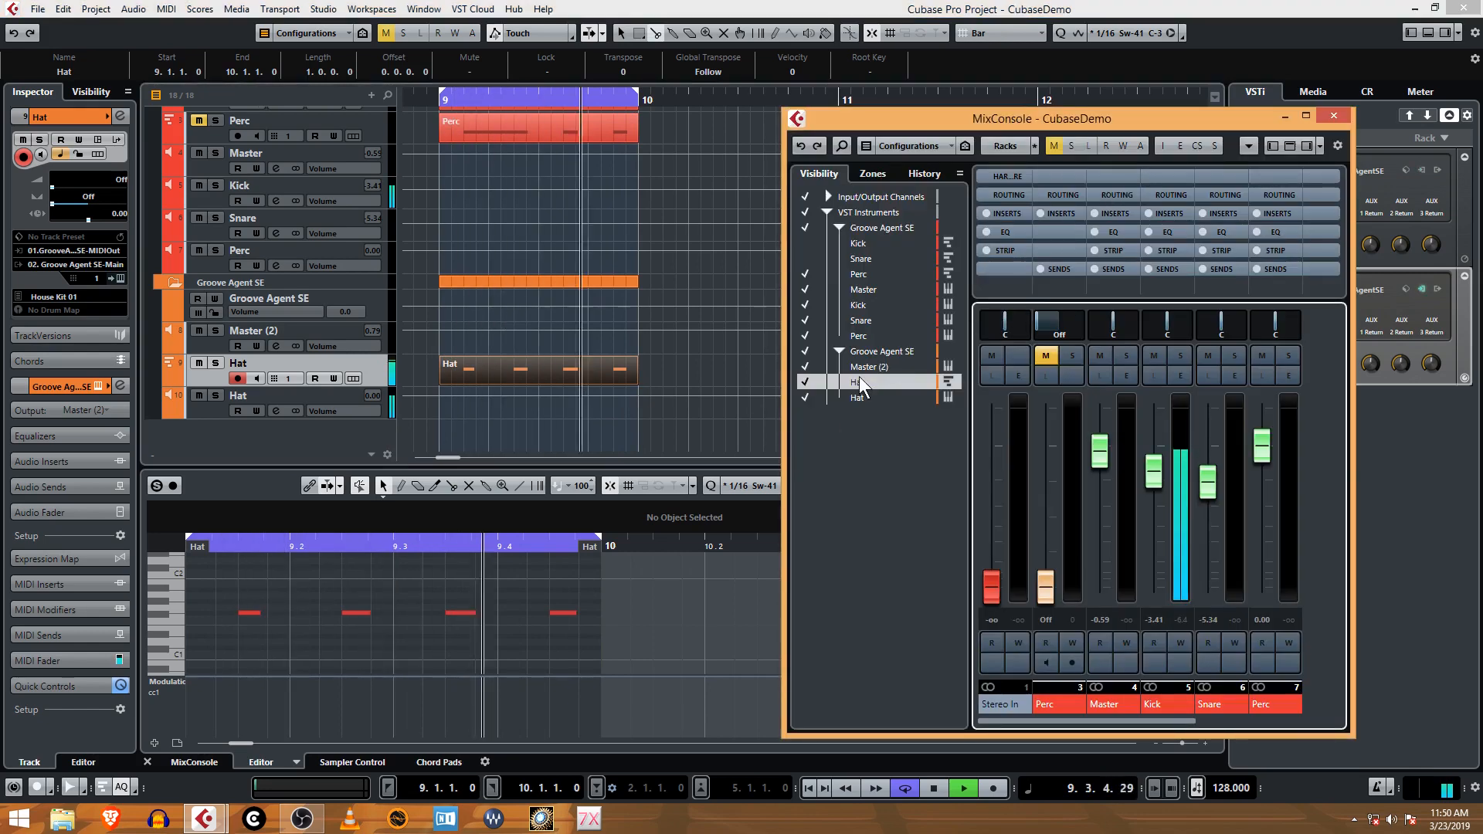
pyautogui.moveTo(787, 427); pyautogui.dragTo(654, 426)
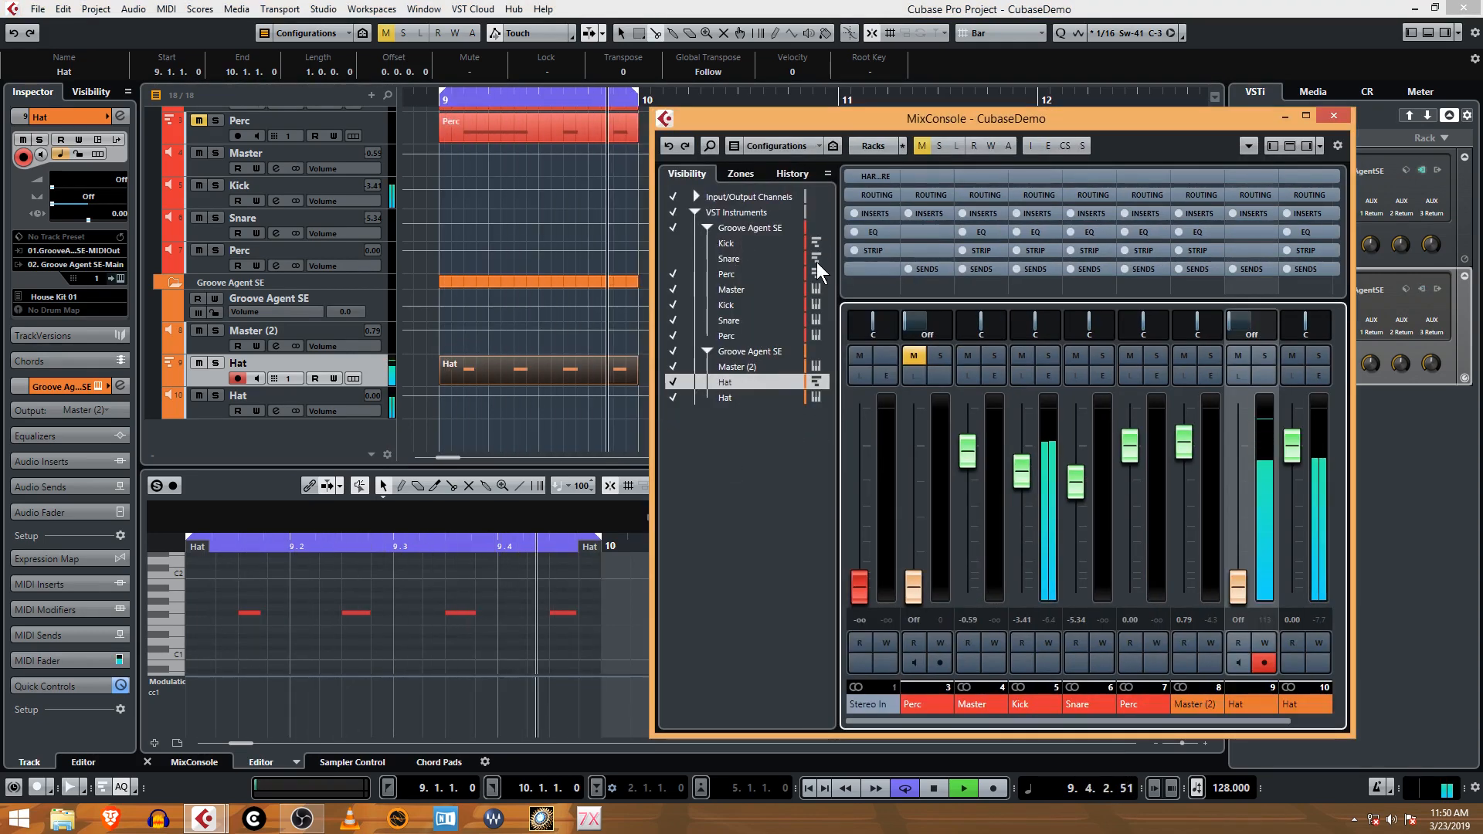
pyautogui.click(673, 274)
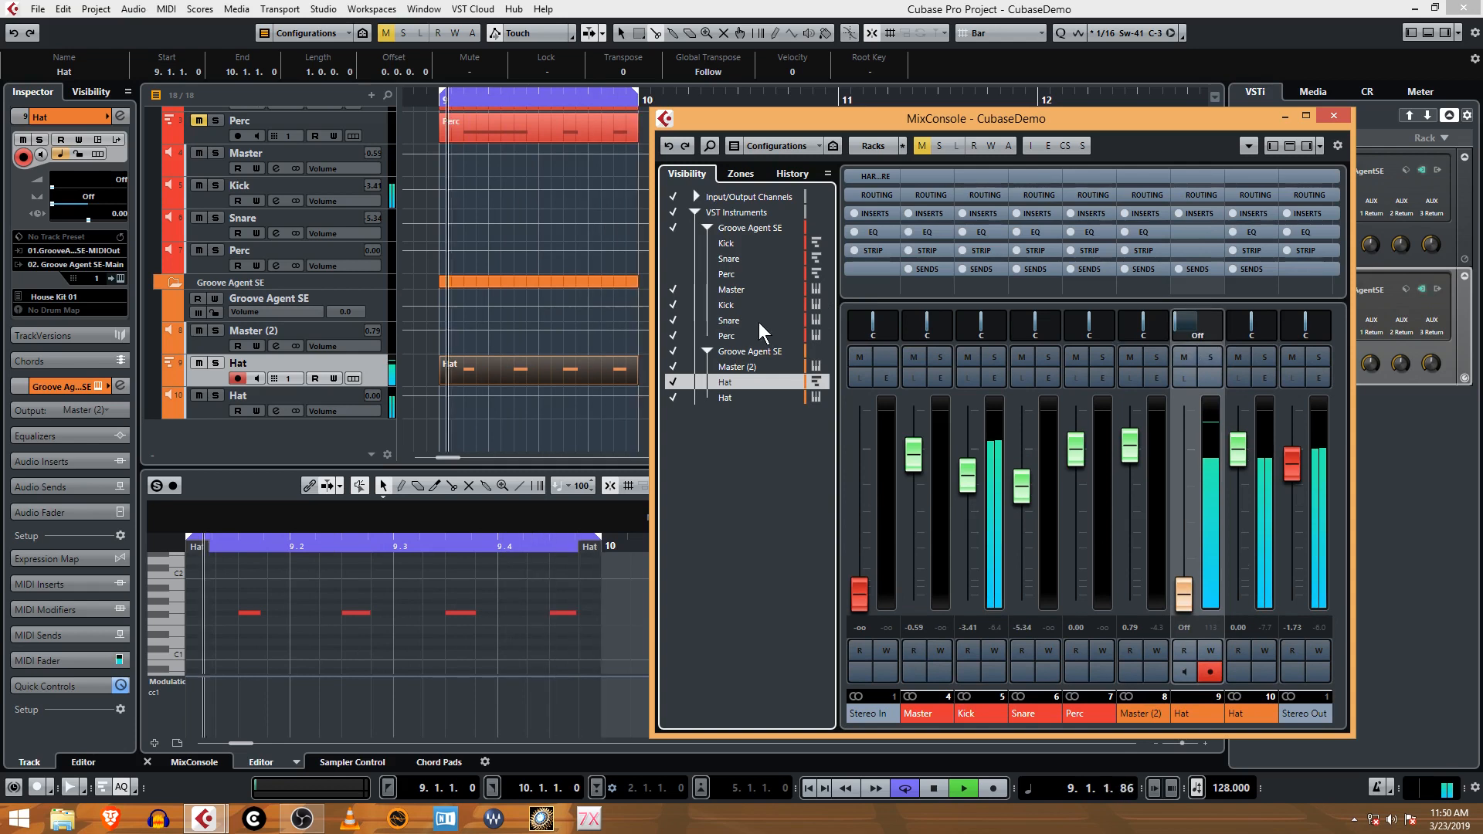
pyautogui.click(672, 382)
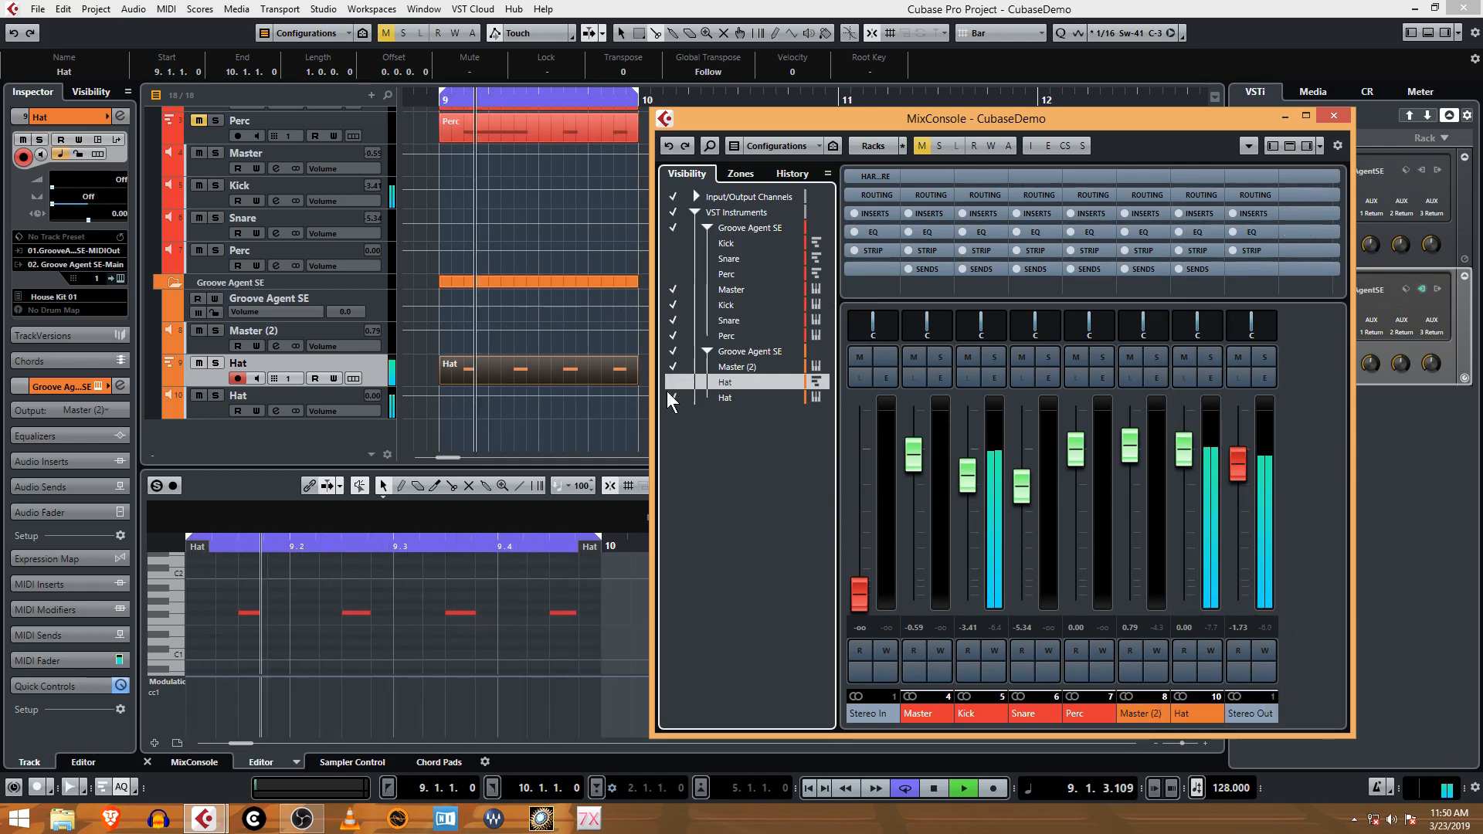
pyautogui.click(673, 366)
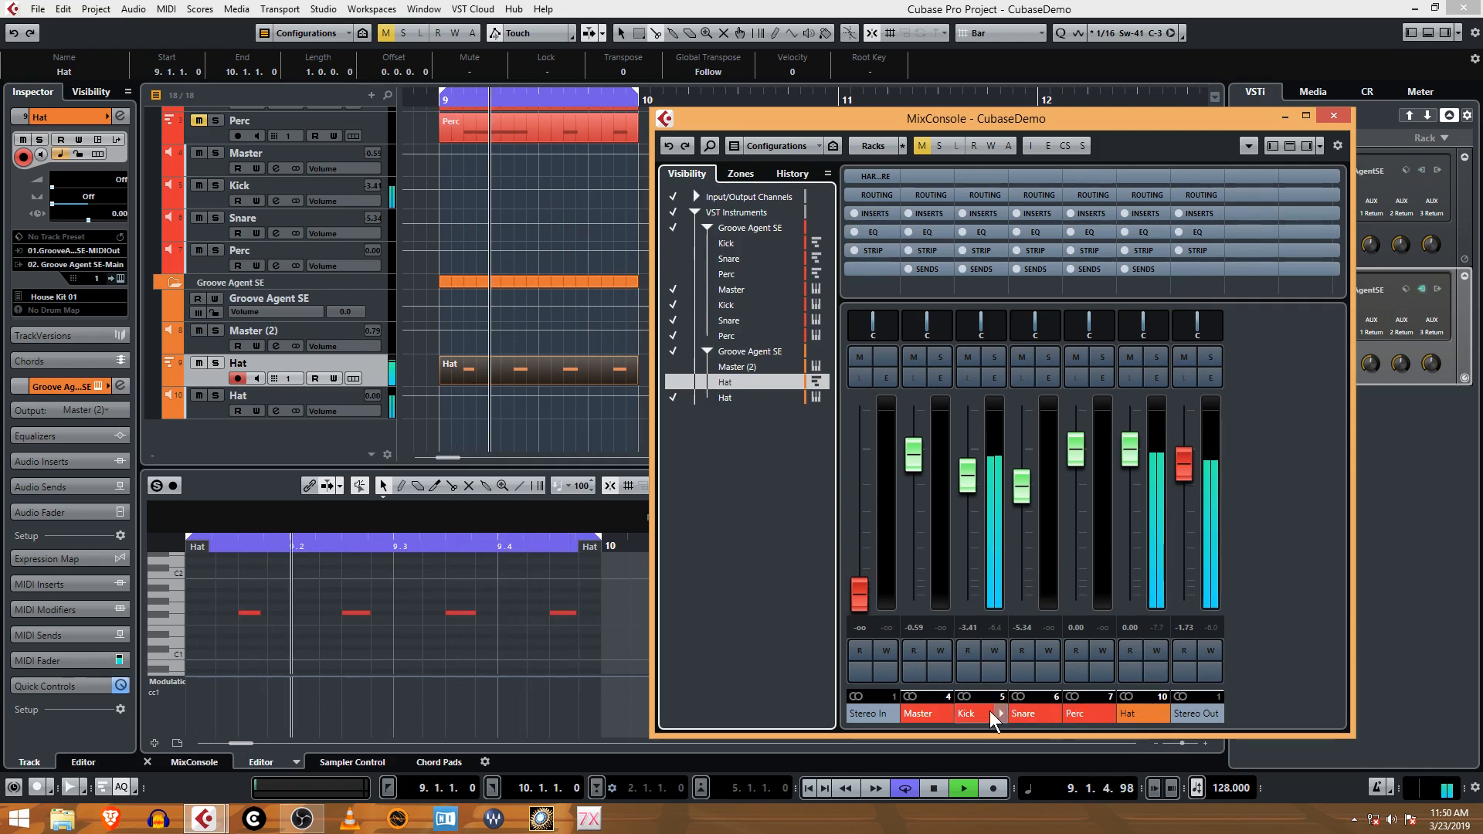
pyautogui.click(672, 289)
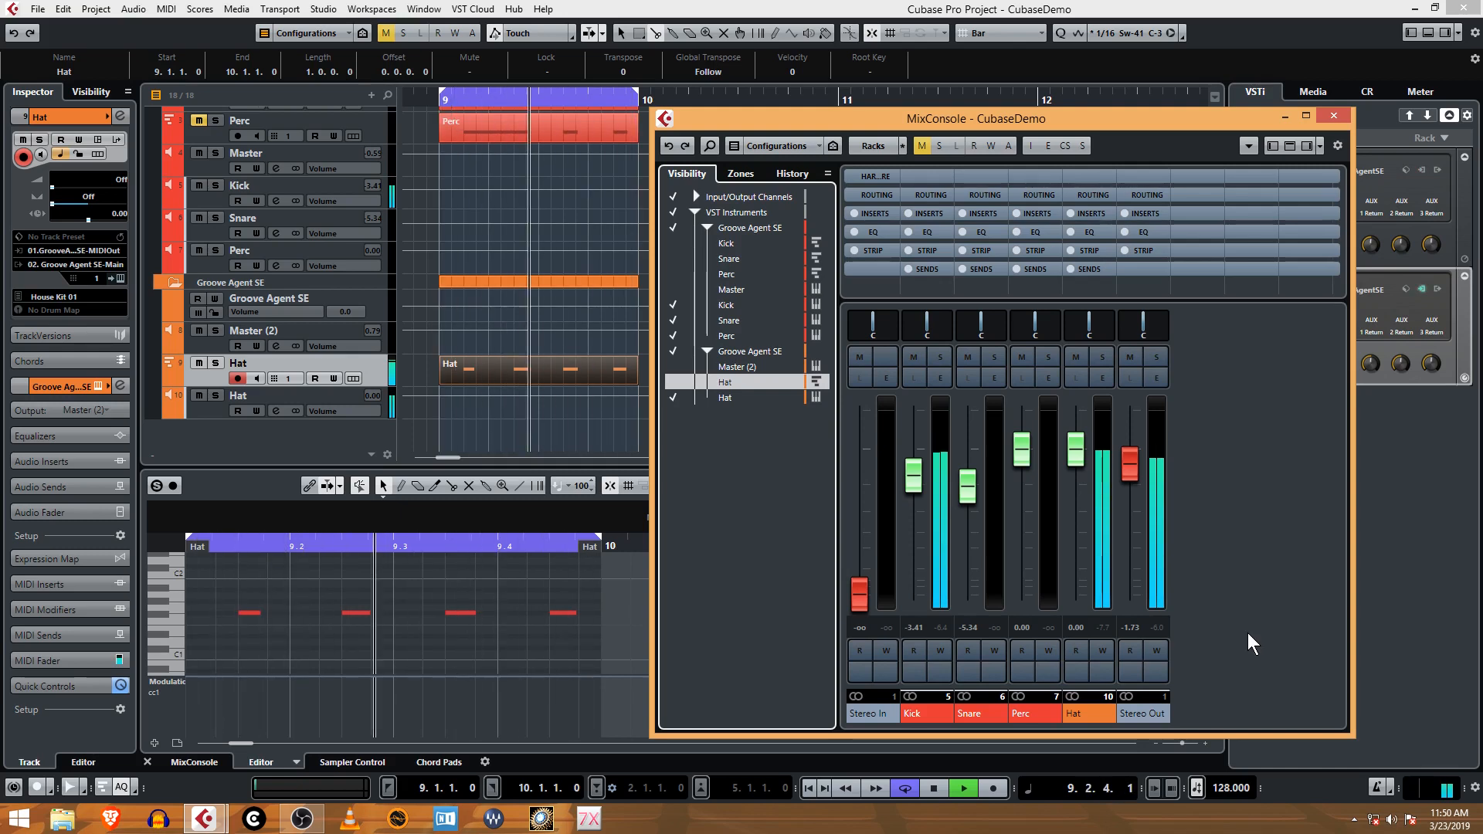
pyautogui.press('space')
pyautogui.click(1333, 115)
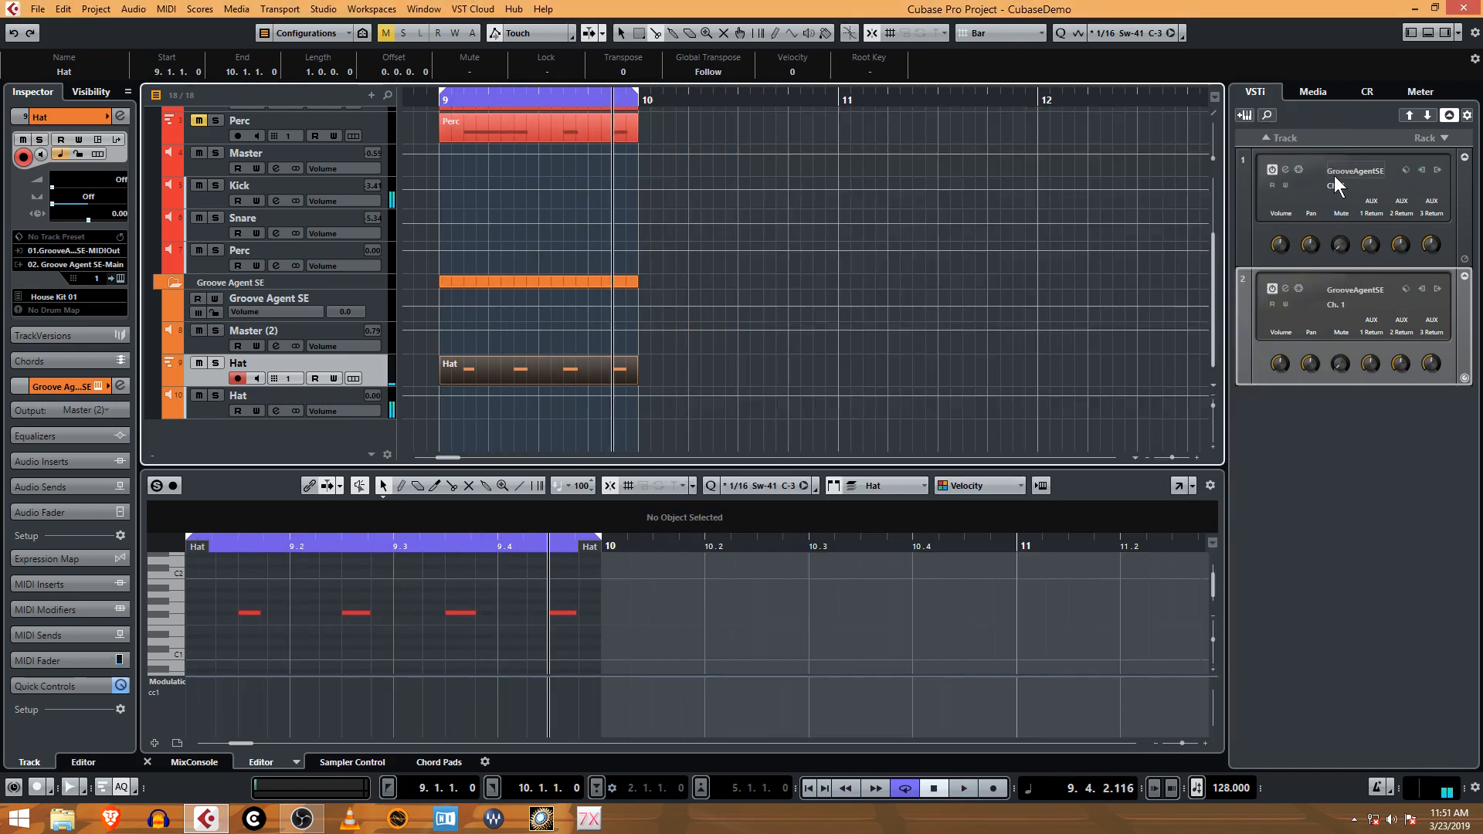